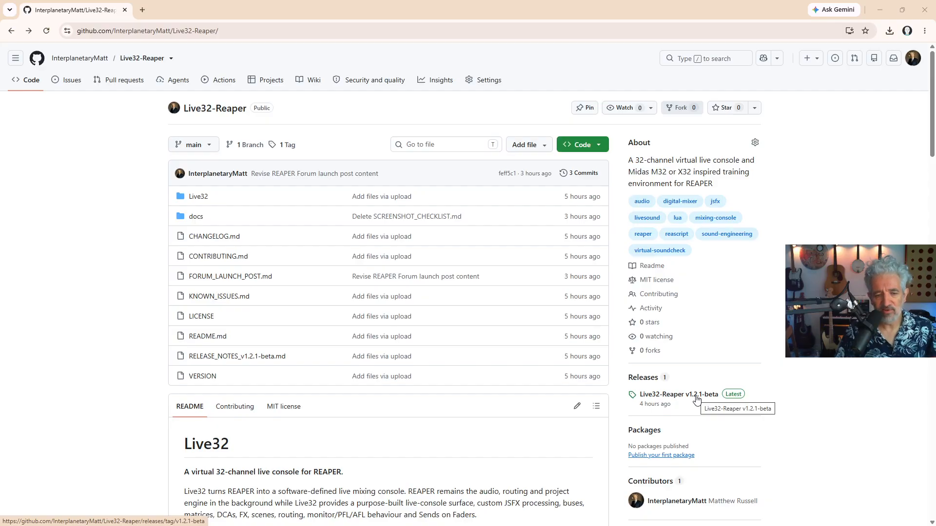
Step: Open the Live32-Reaper v1.2.1-beta release page and download the asset Live32_v1.2.1-beta_Public.zip
left_click(696, 399)
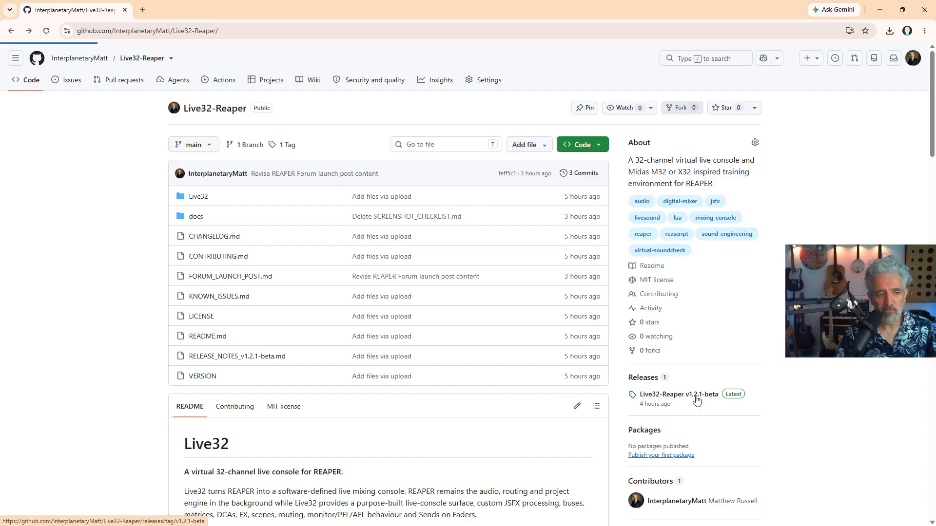
scroll(518, 305, "down", 3)
scroll(517, 305, "up", 3)
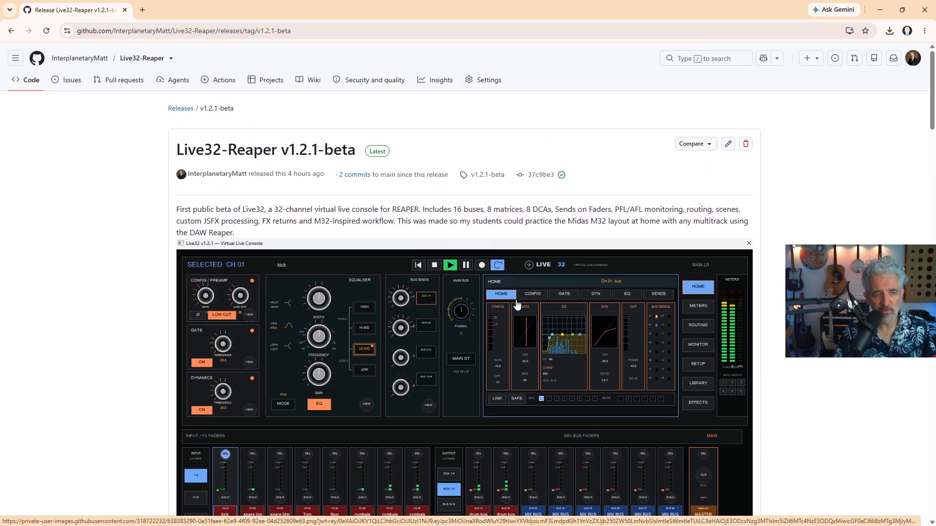
scroll(517, 305, "down", 20)
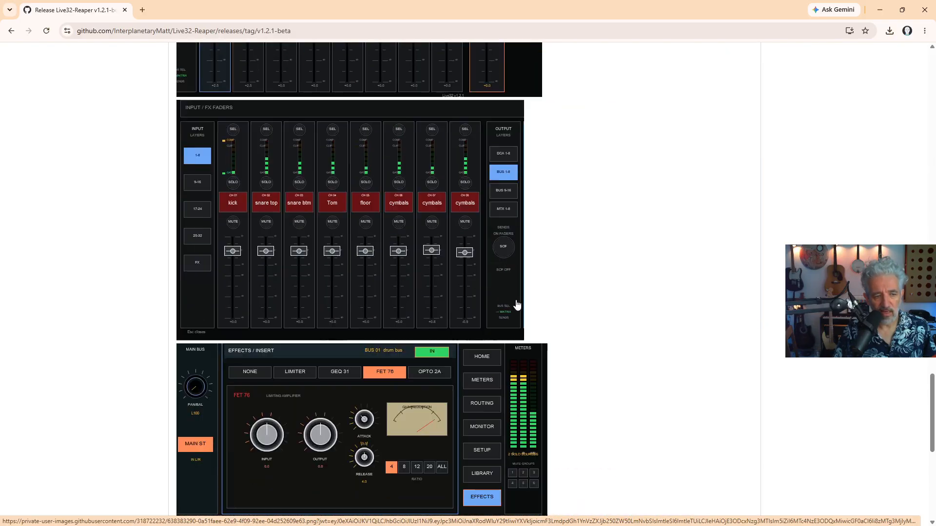
scroll(518, 305, "down", 8)
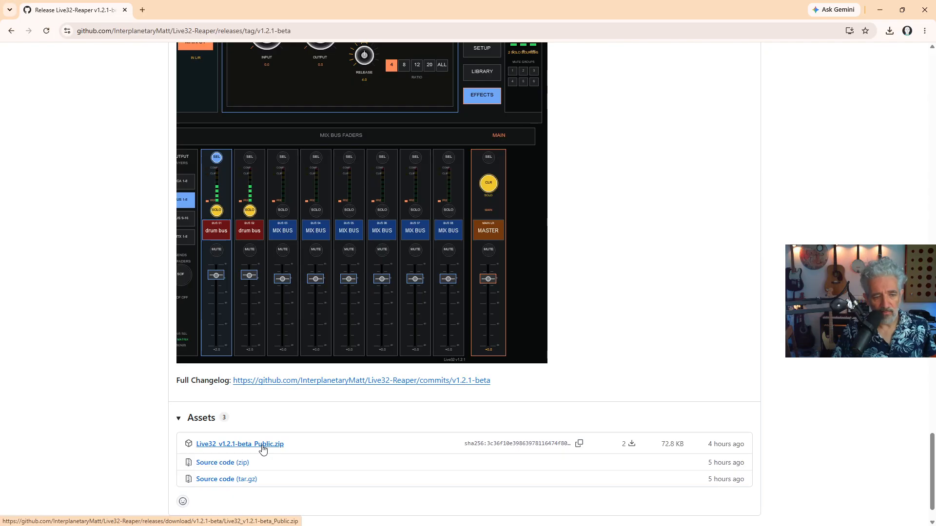
left_click(262, 448)
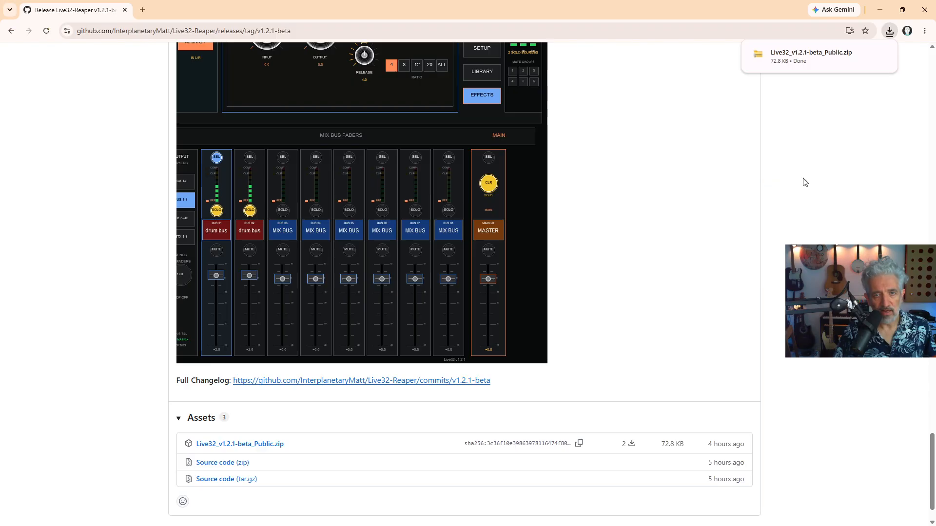
Step: Open the downloaded Live32_v1.2.1-beta_Public.zip and extract its contents to the Live32_v1.2.1-beta_Public folder in Downloads
left_click(785, 61)
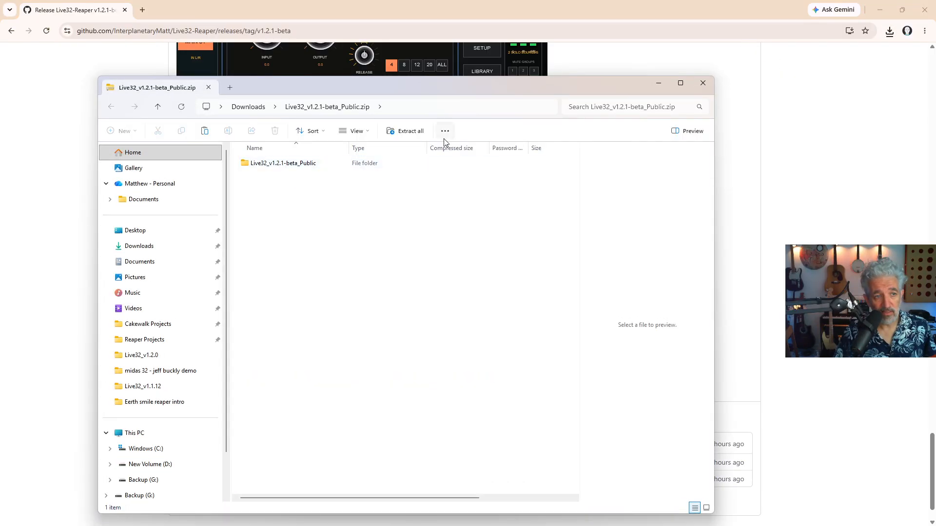
left_click(402, 132)
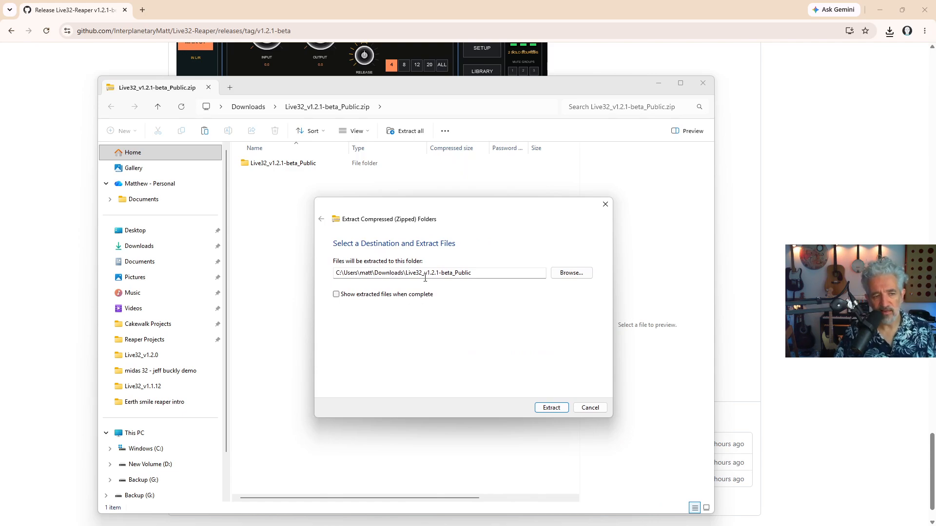
left_click(553, 411)
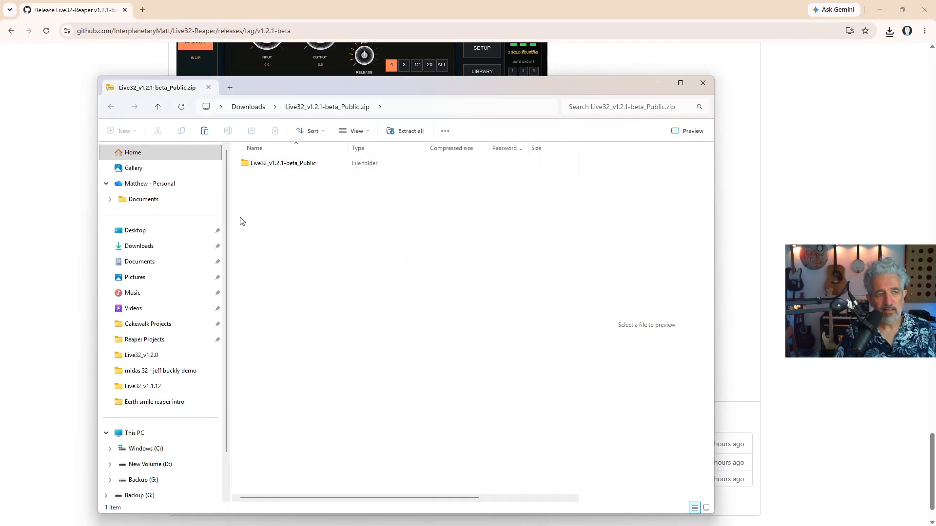
Step: Delete Live32_v1.2.1-beta_Public.zip from the Downloads folder, keeping the extracted folder
left_click(125, 251)
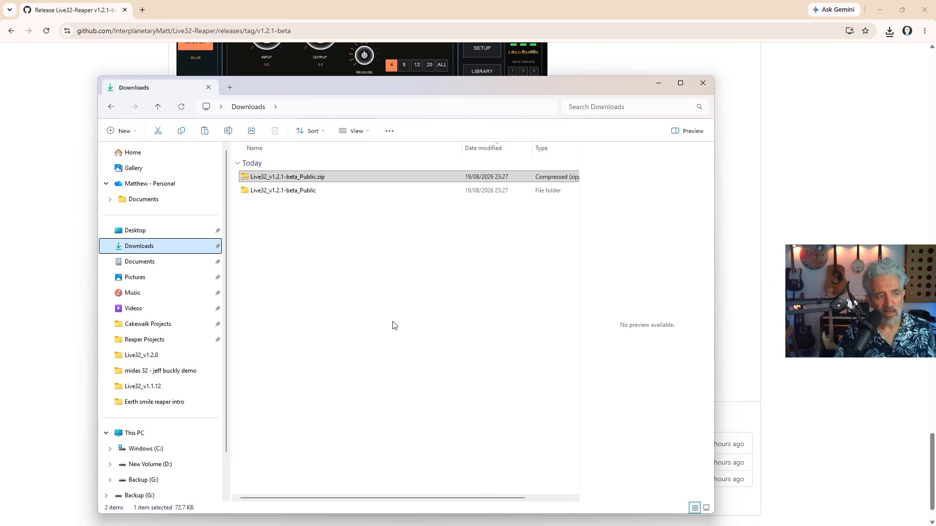
left_click(284, 192)
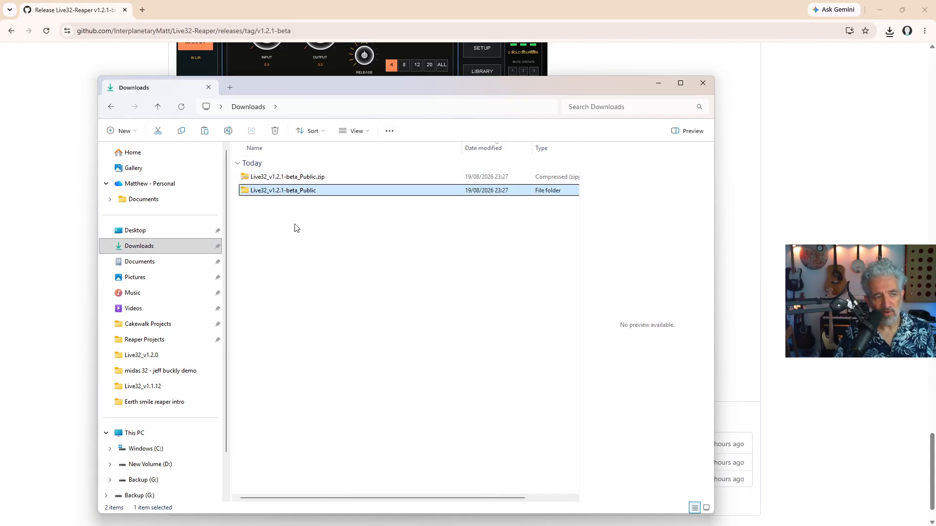
right_click(299, 177)
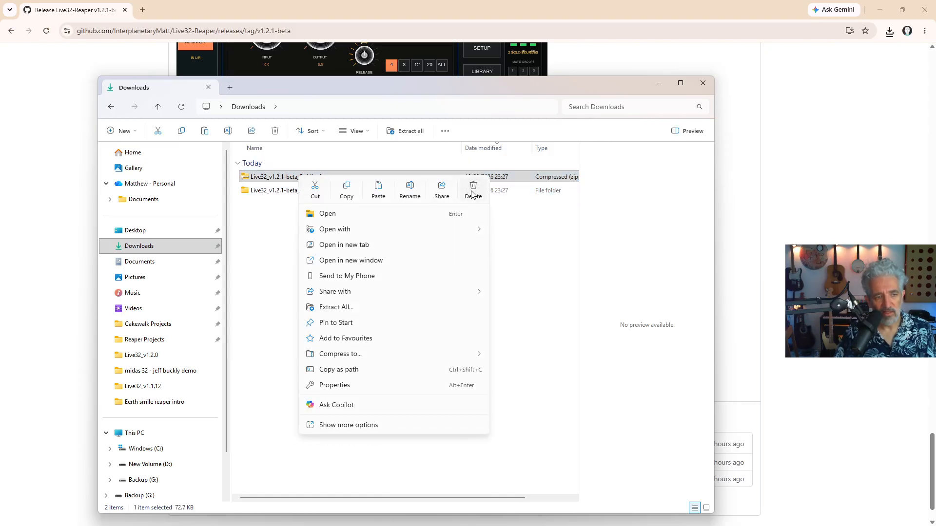
left_click(473, 191)
left_click(293, 178)
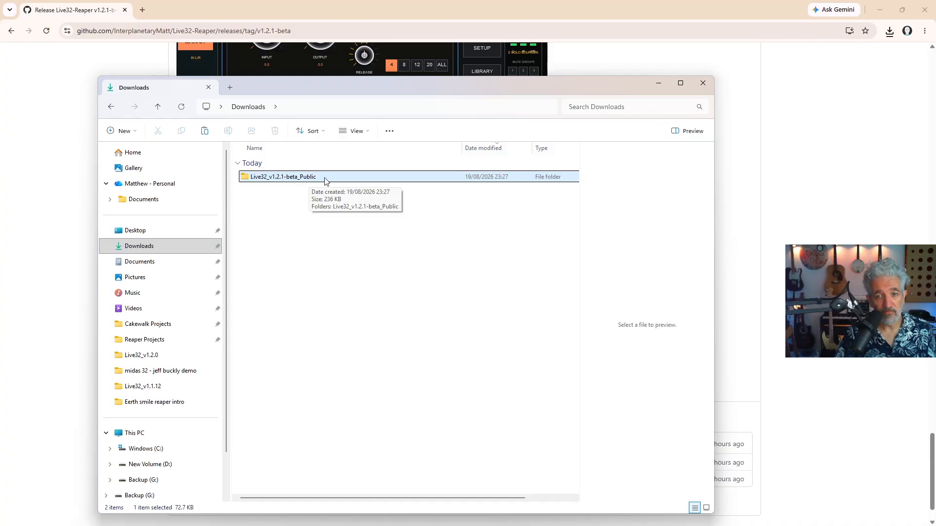
Step: Switch to Google Drive and open Shades of Green, its Reaper Session folder, and the "One Song- for easy download" subfolder
key("alt+Tab")
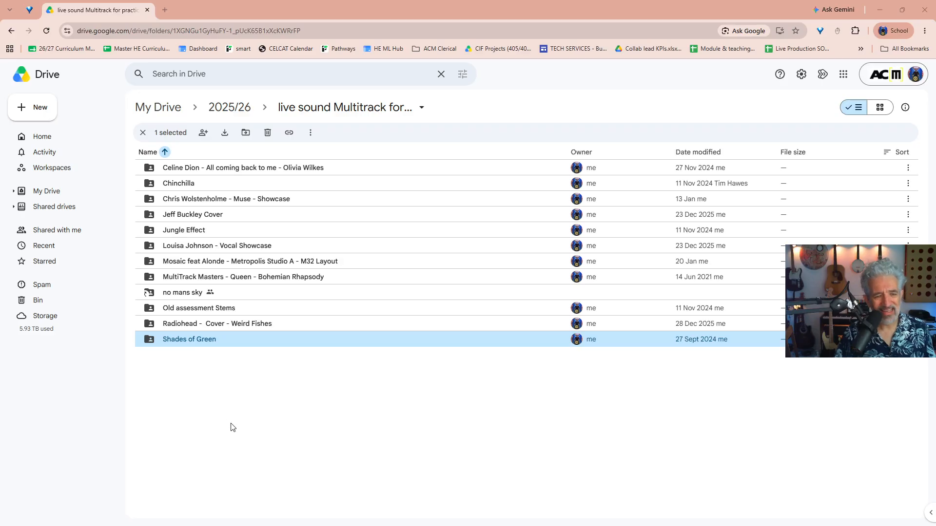
double_click(194, 340)
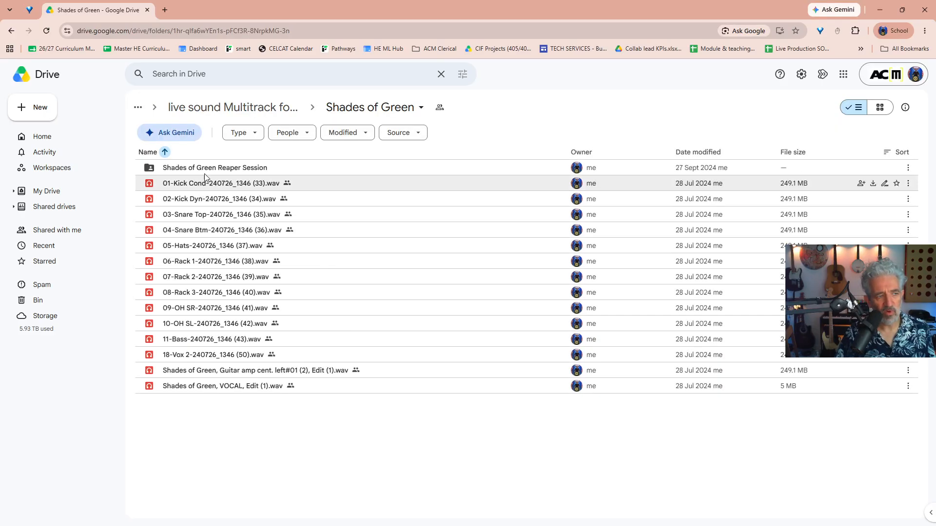
double_click(208, 169)
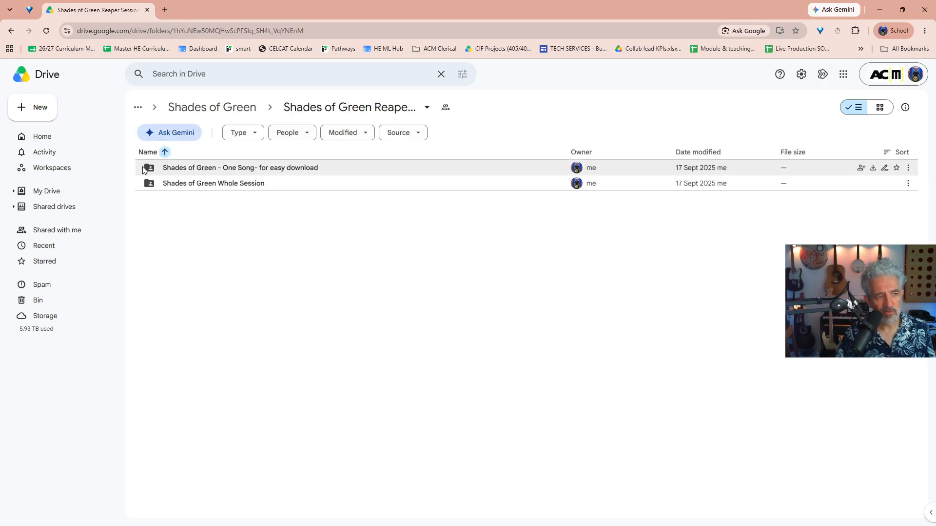
left_click(243, 169)
double_click(243, 168)
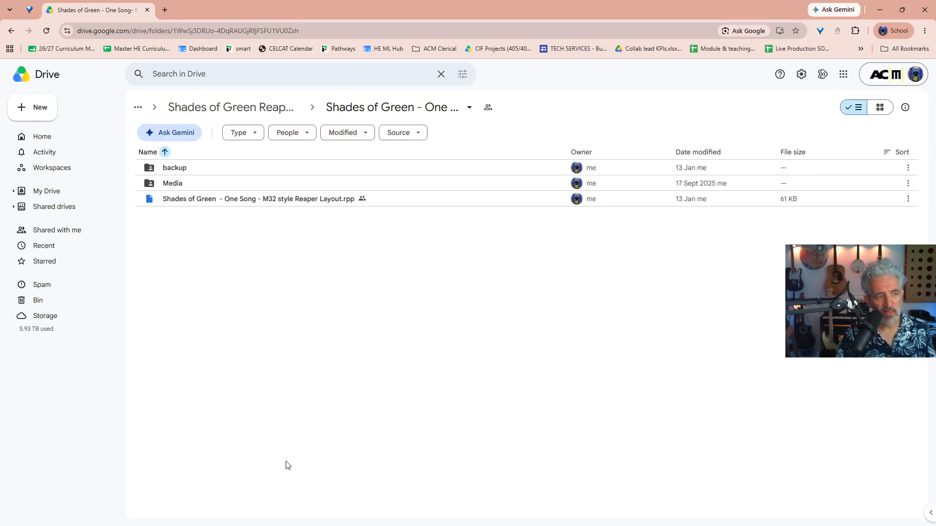
Step: Download the "Shades of Green - One Song- for easy download" folder as a zip into Downloads
left_click(469, 108)
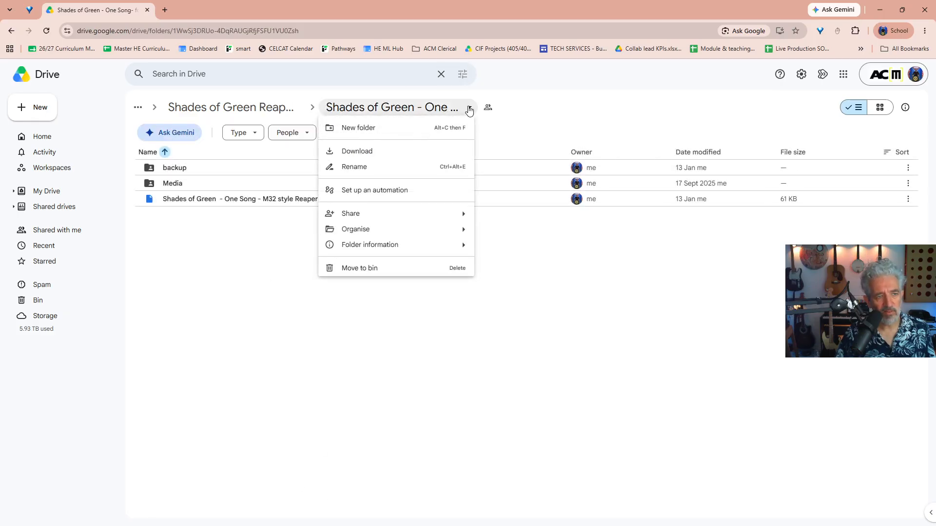
left_click(379, 152)
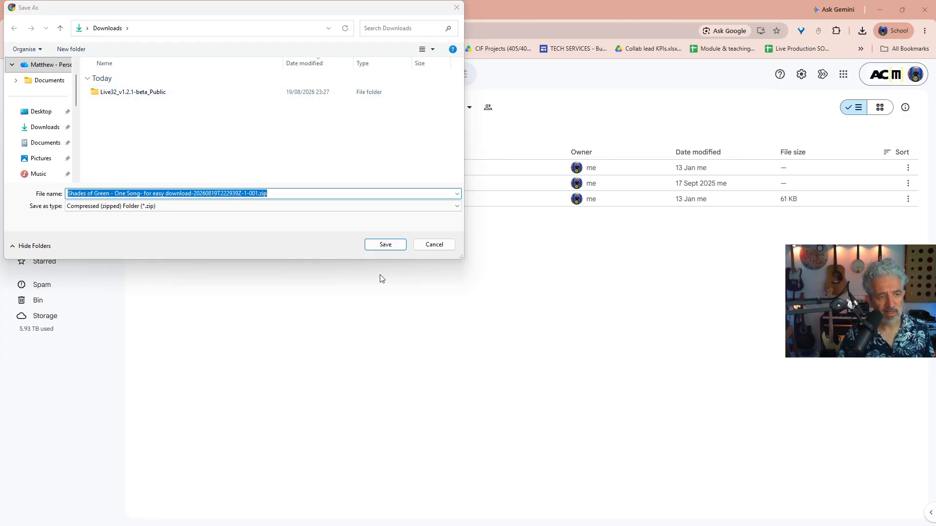
left_click(385, 244)
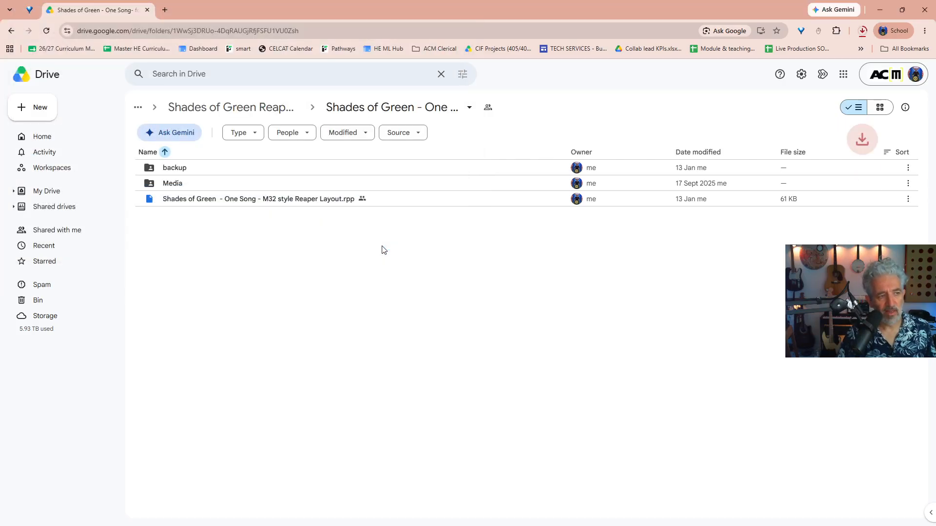
Step: Open the downloaded Shades of Green zip and extract all its files to the suggested folder in Downloads
left_click(864, 32)
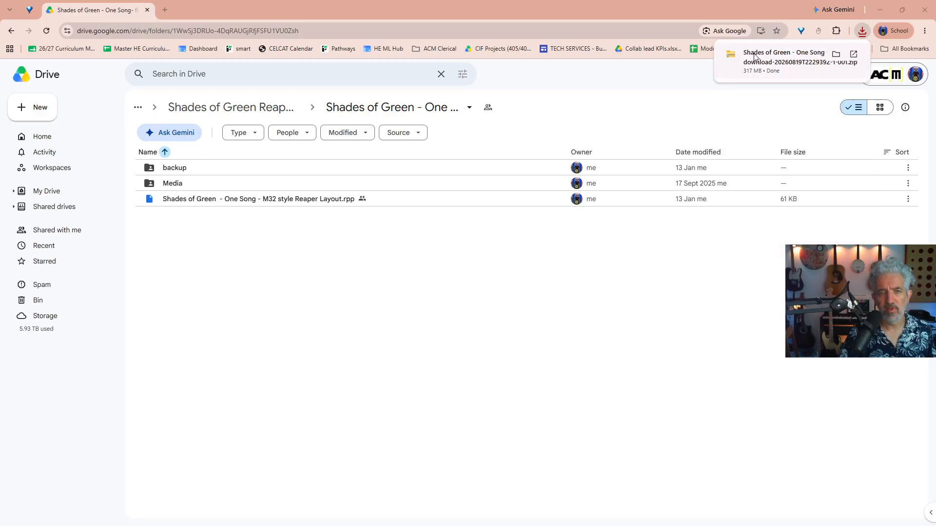
left_click(764, 71)
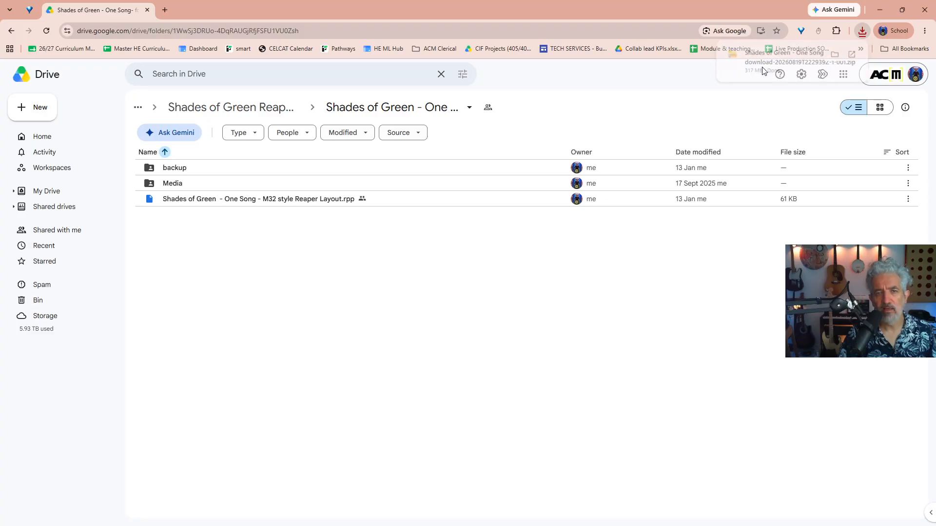
left_click(396, 119)
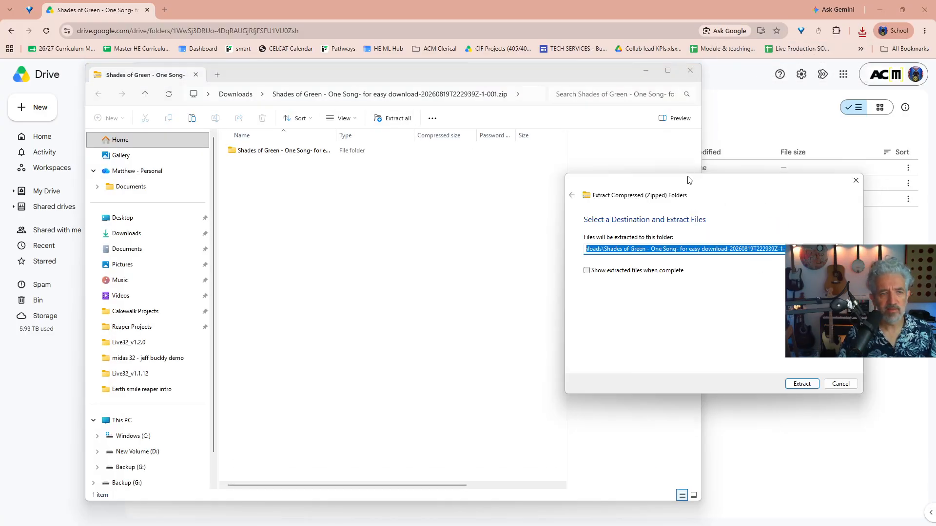
left_click(583, 373)
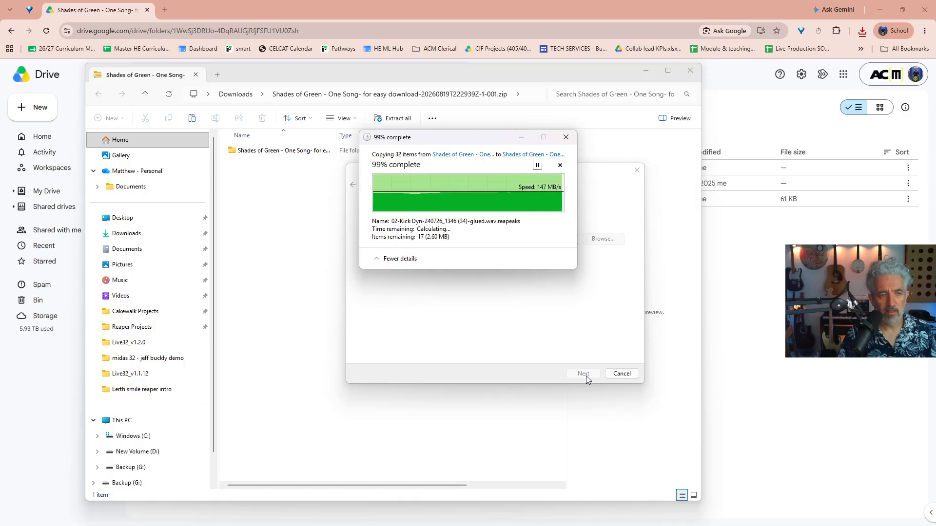
Step: Delete the Shades of Green zip file from the Downloads folder
left_click(128, 234)
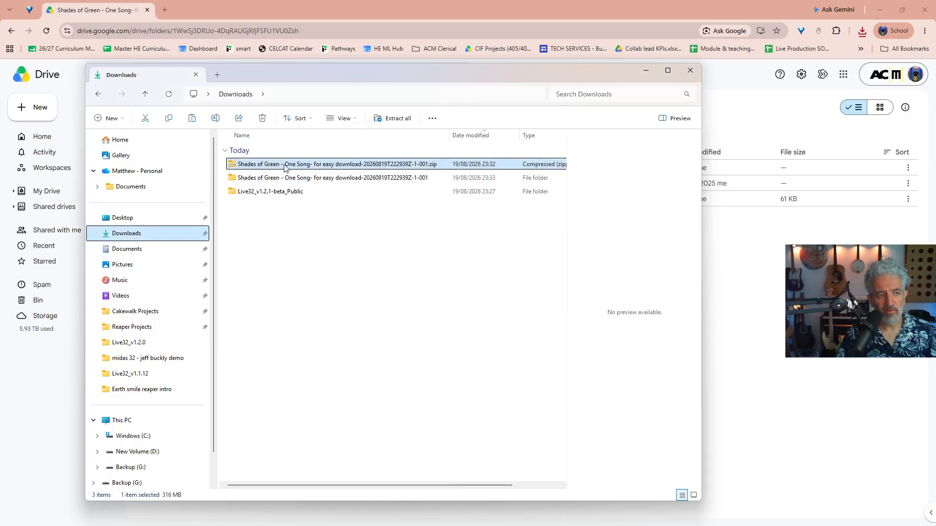
right_click(285, 166)
left_click(451, 184)
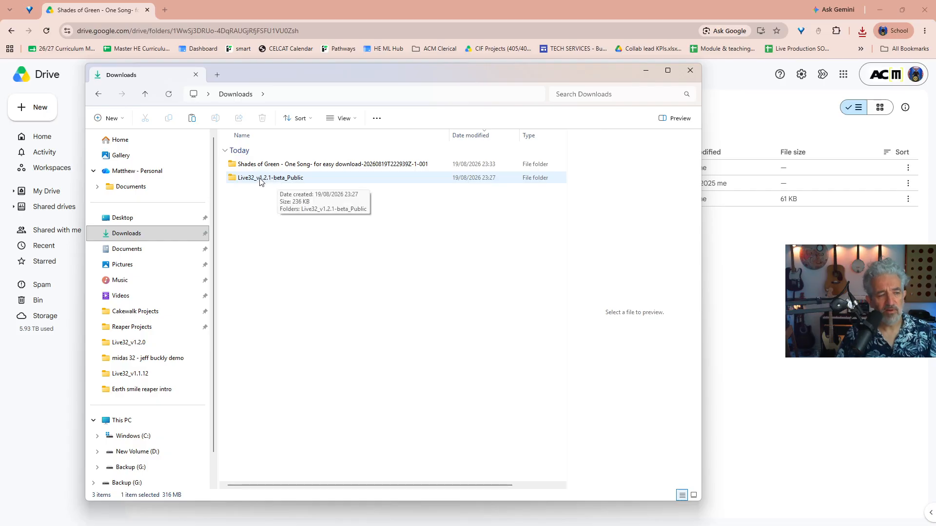
Step: Open the extracted Shades of Green folder and load its "One Song - M32 style Reaper Layout" project in REAPER
double_click(288, 165)
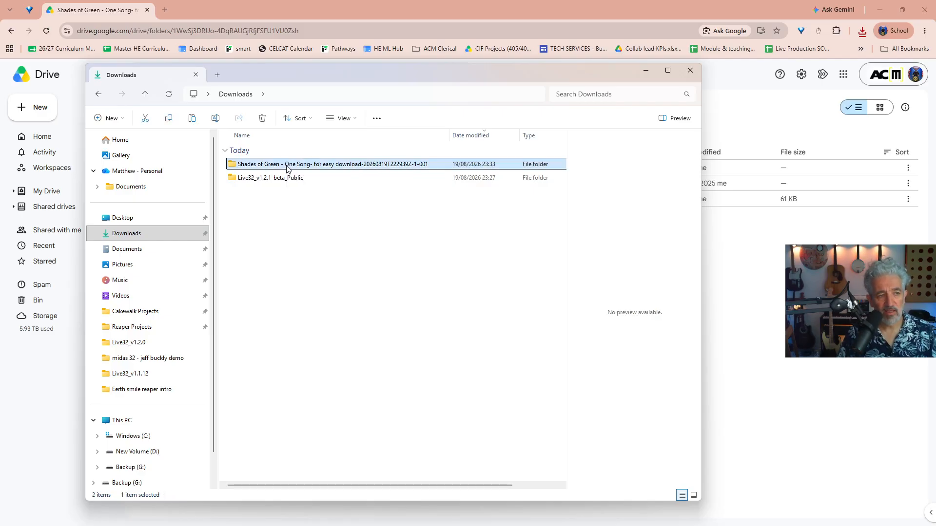
double_click(325, 164)
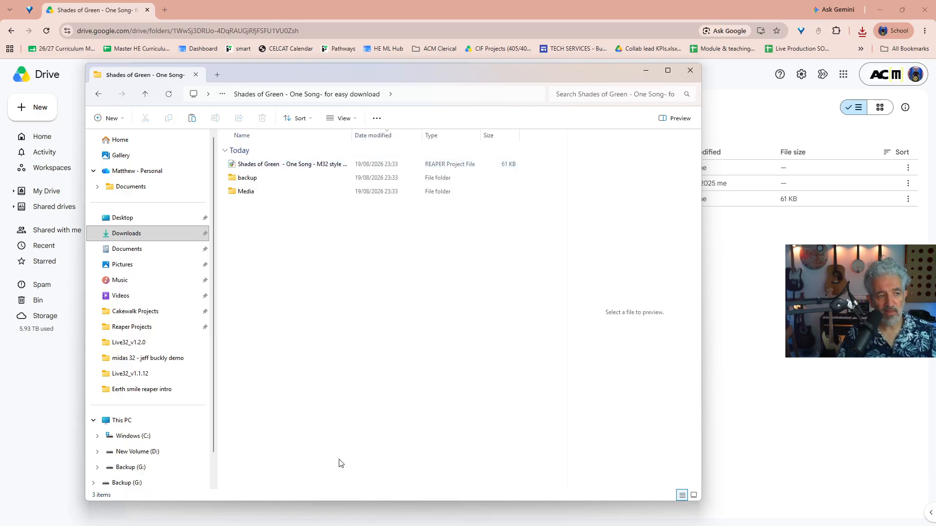
left_click(279, 166)
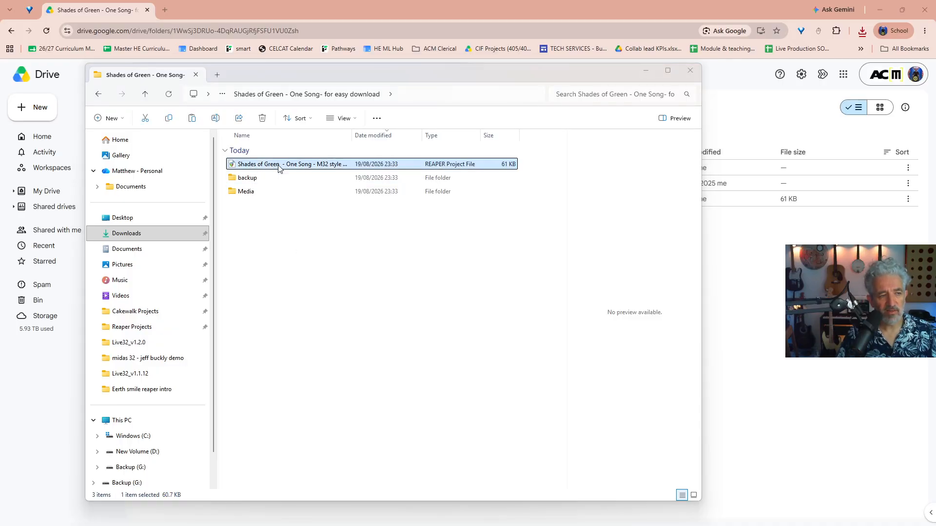
double_click(279, 165)
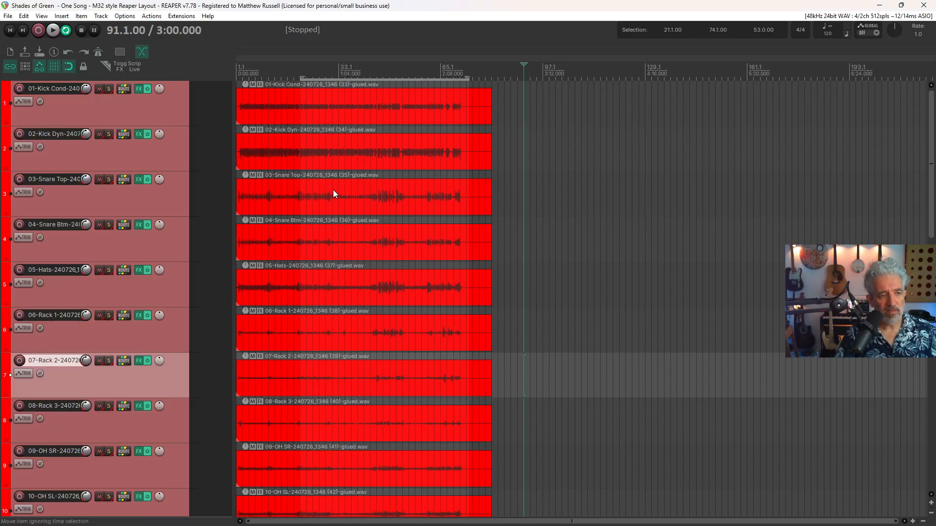
Step: Play the Shades of Green project briefly from bar 29 to check its audio, and stop playback
left_click(326, 84)
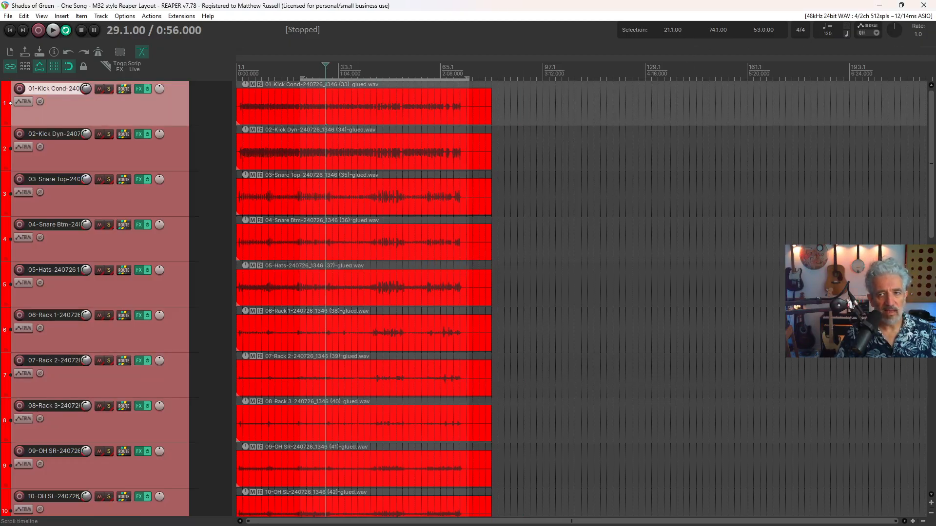
left_click(53, 30)
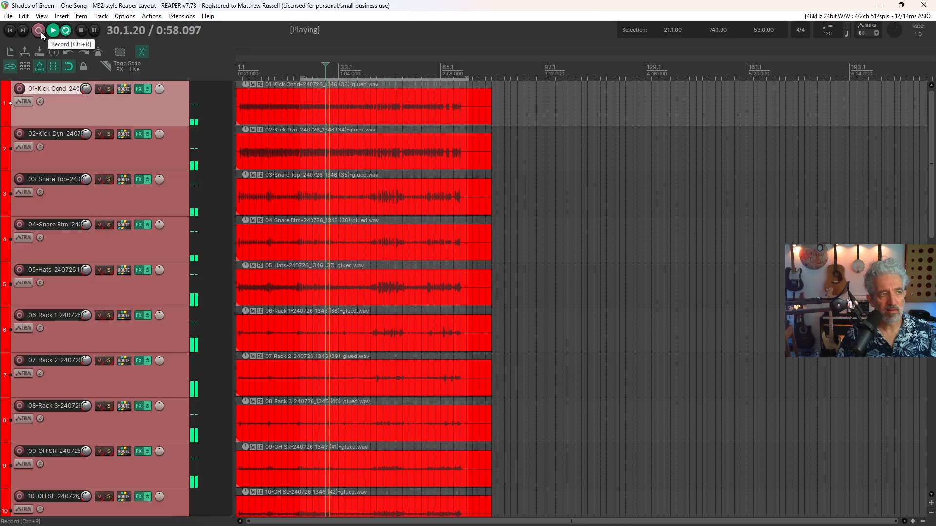
left_click(84, 31)
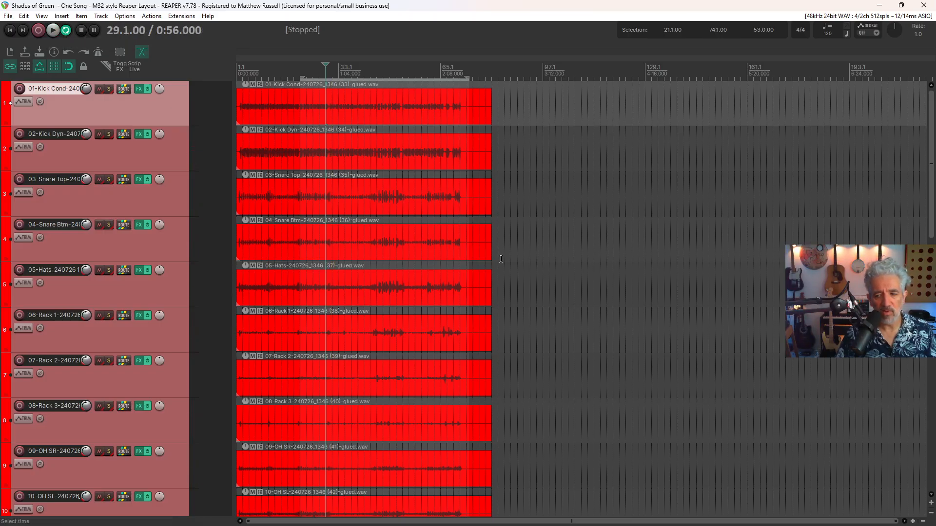
Step: Look over the track arrangement and check the existing sends on the 01-Kick Cond track
scroll(335, 233, "down", 3)
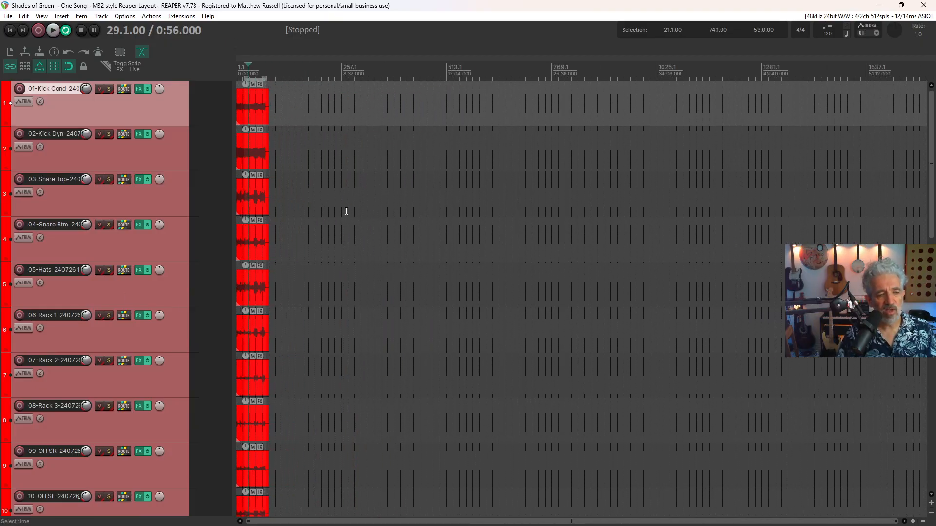
scroll(336, 234, "up", 2)
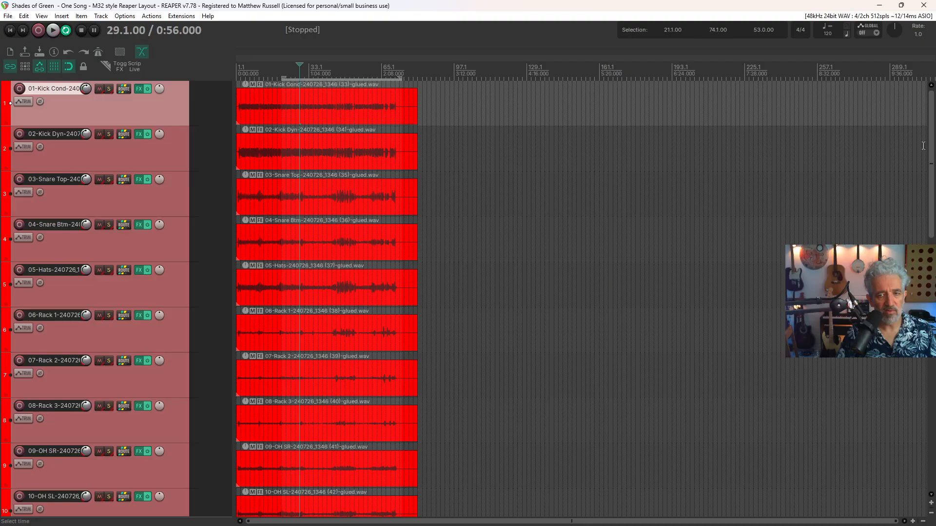
left_click_drag(933, 152, 932, 151)
mouse_move(123, 91)
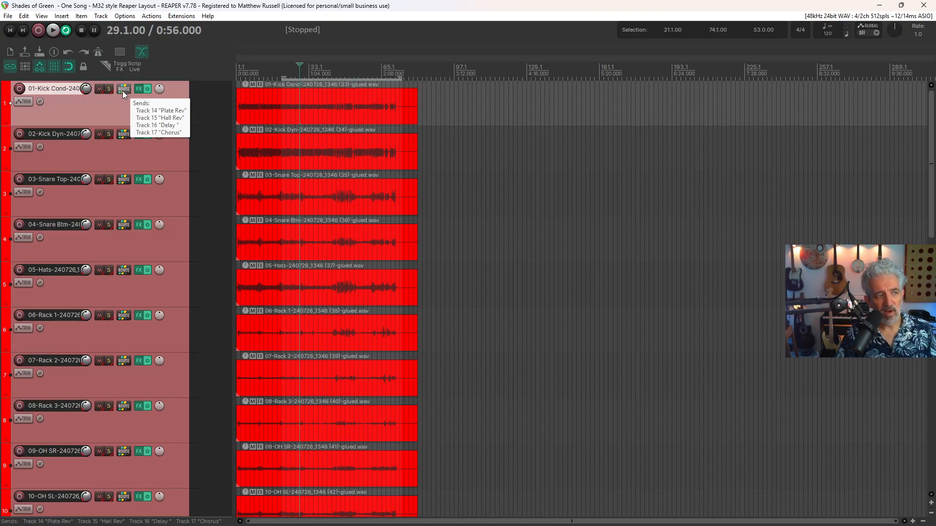
Step: Inspect the 01-Kick Cond track's routing and its FX chain, and close both windows
left_click(123, 89)
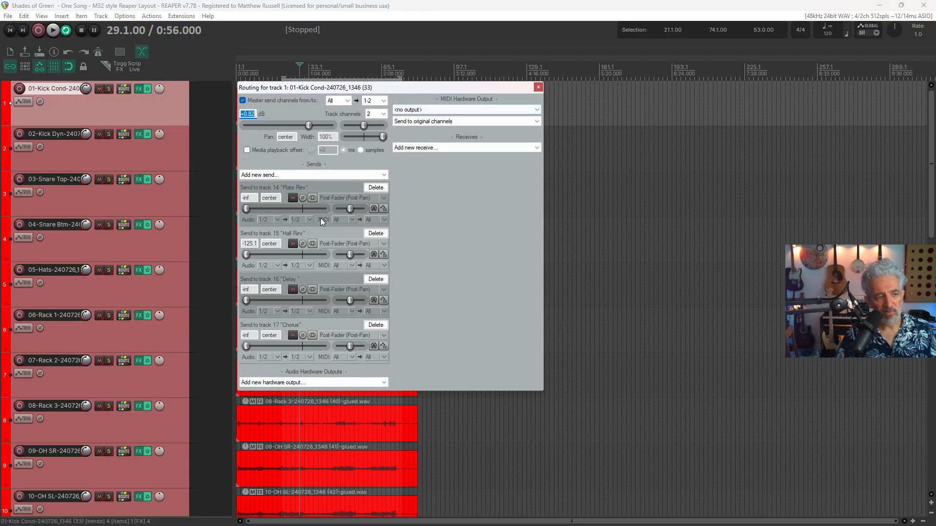
left_click(538, 87)
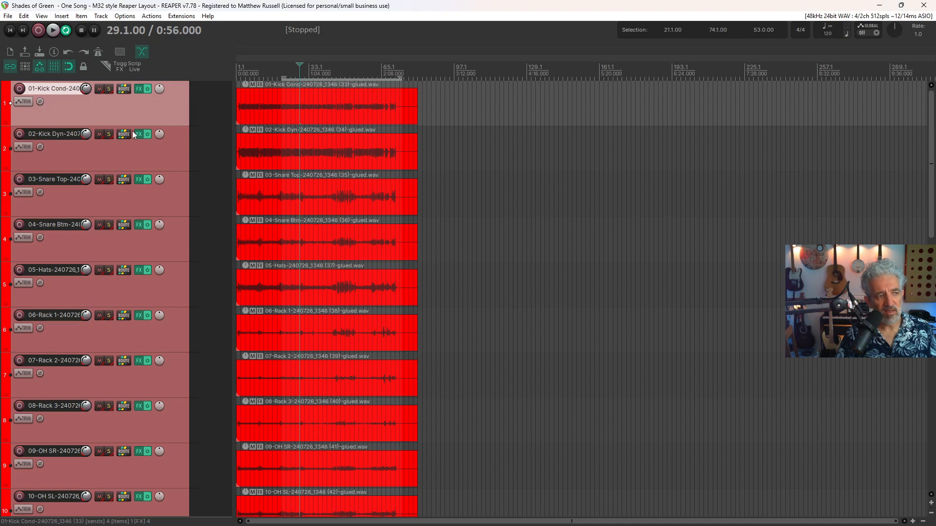
left_click(139, 89)
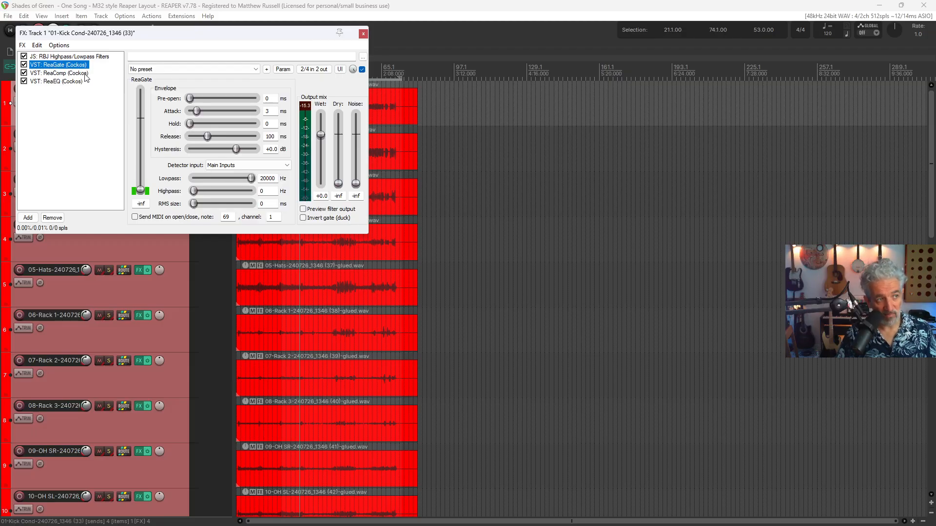
left_click(362, 34)
left_click_drag(932, 155, 918, 123)
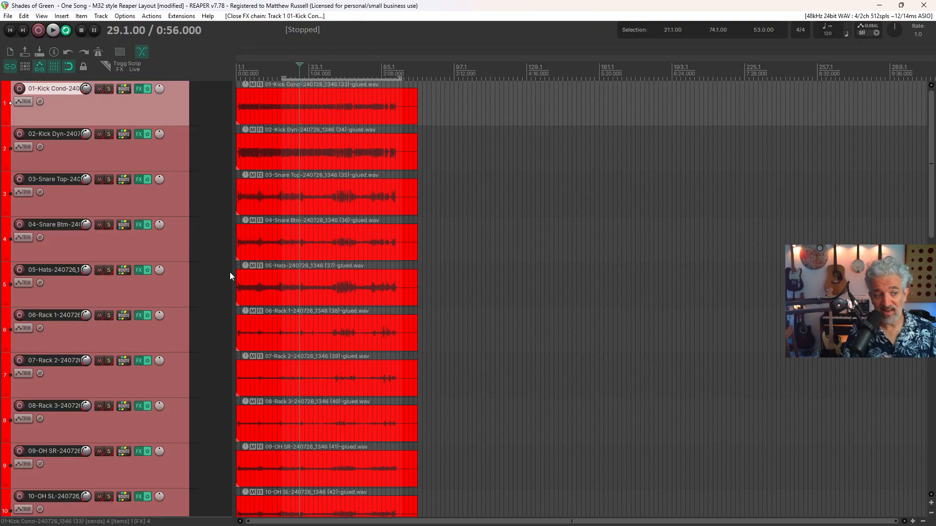
Step: Delete the existing Live32_Console.lua and Live32_Launcher.lua scripts from the action list
left_click(146, 17)
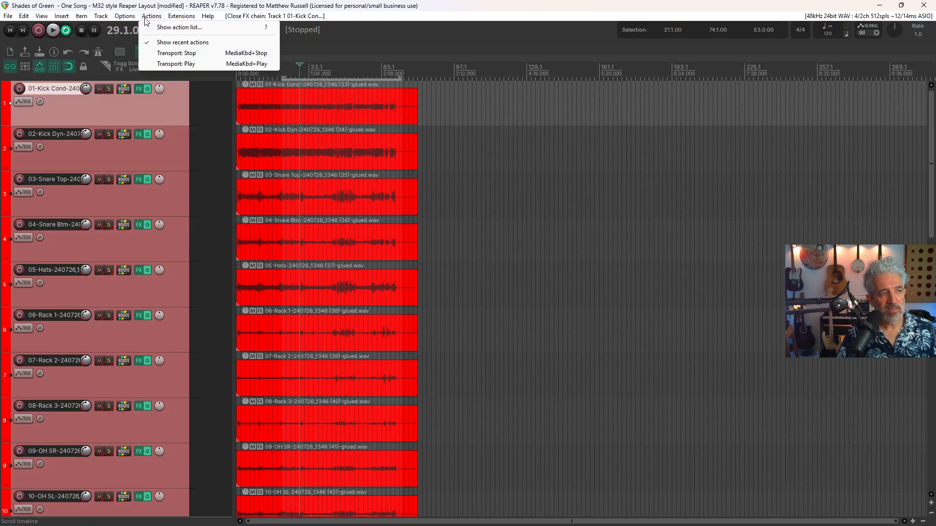
left_click(179, 27)
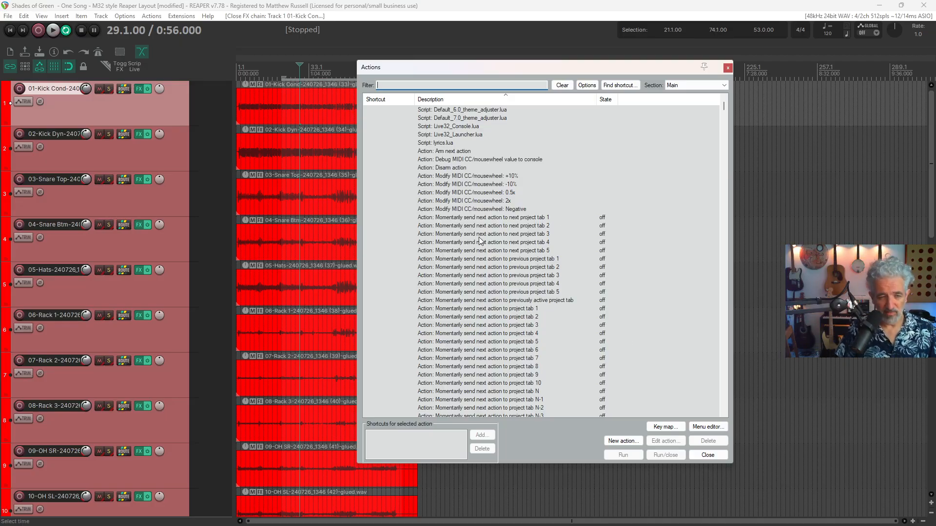
left_click(456, 127)
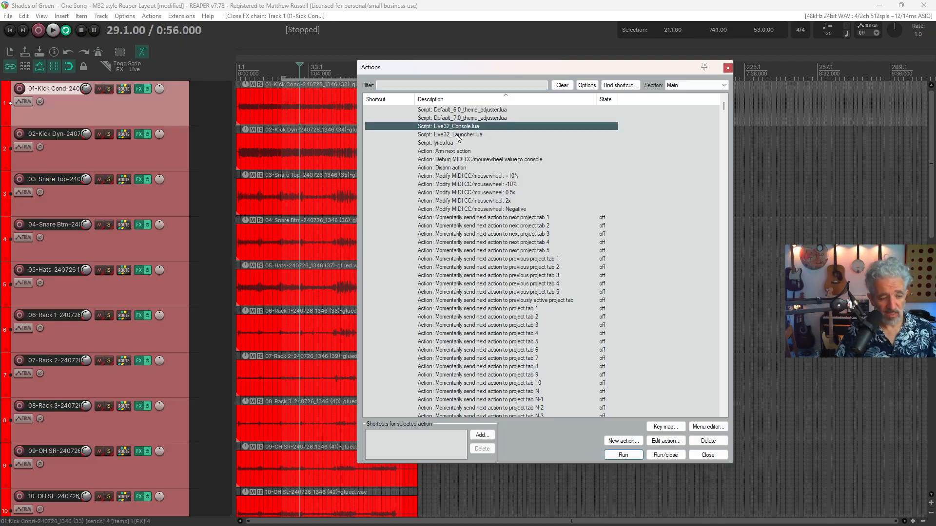
left_click(456, 134, "shift")
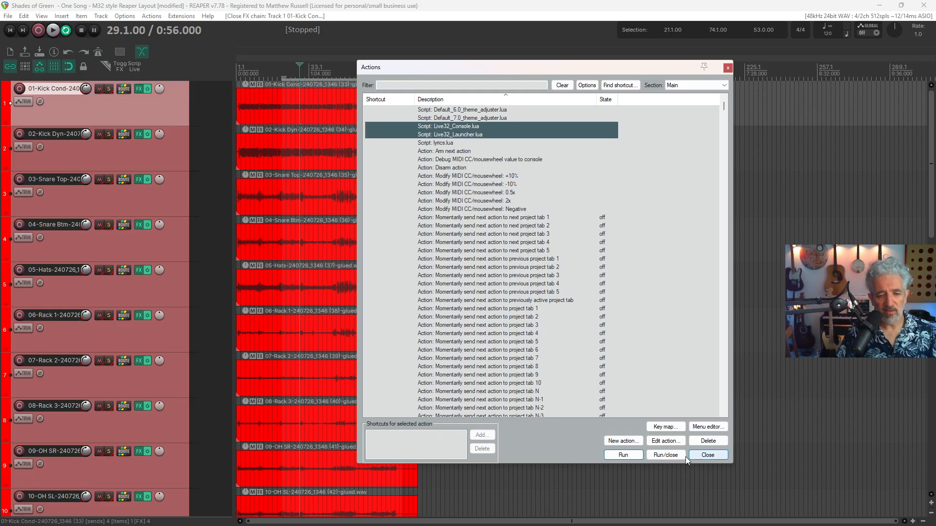
left_click(707, 441)
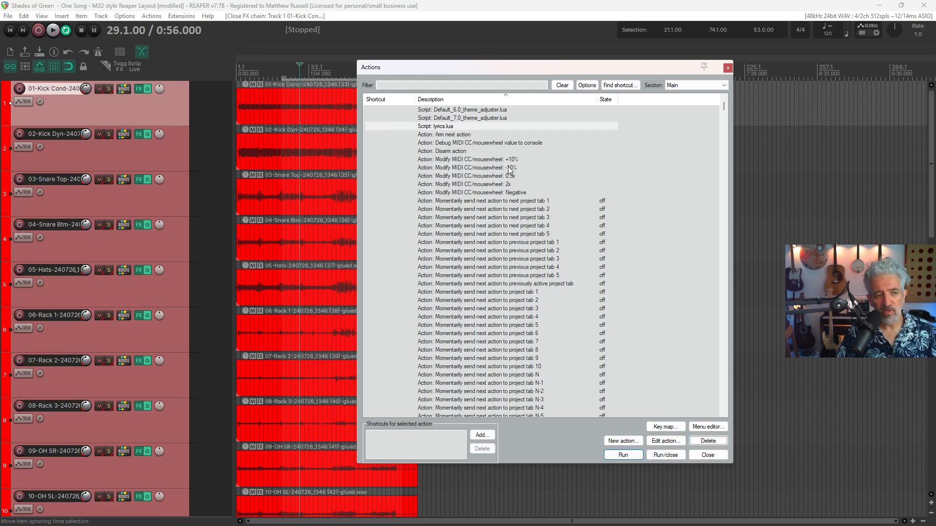
Step: Load the Live32_Console.lua and Live32_Launcher.lua ReaScripts from the Live32 folder inside Live32_v1.2.1-beta_Public in Downloads
left_click(625, 443)
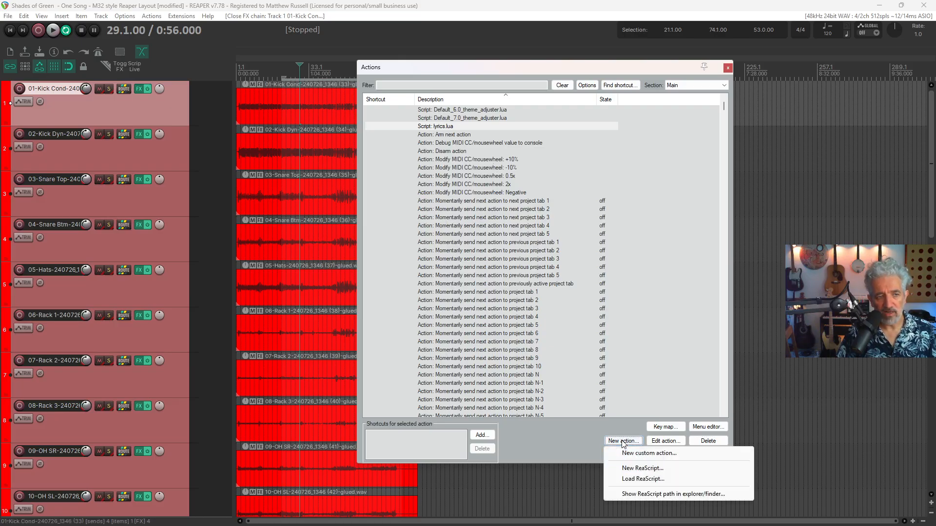
left_click(643, 480)
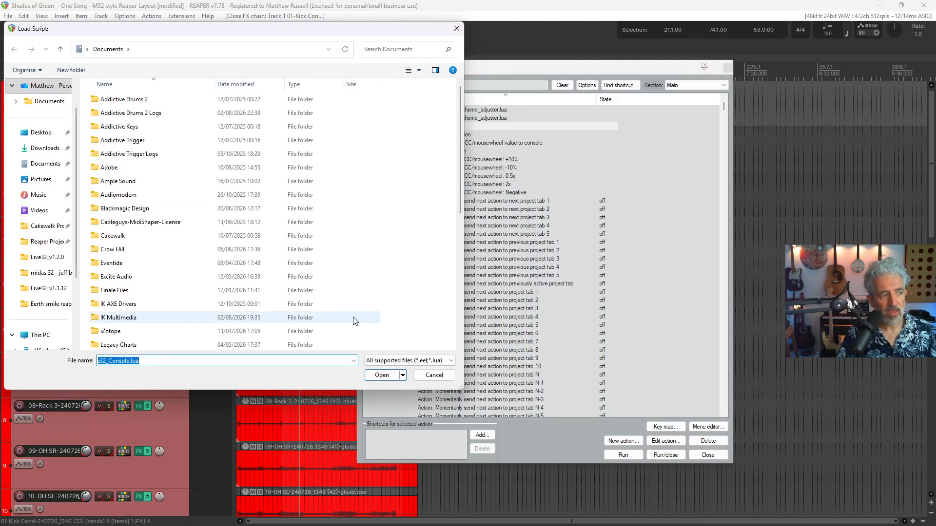
left_click(45, 149)
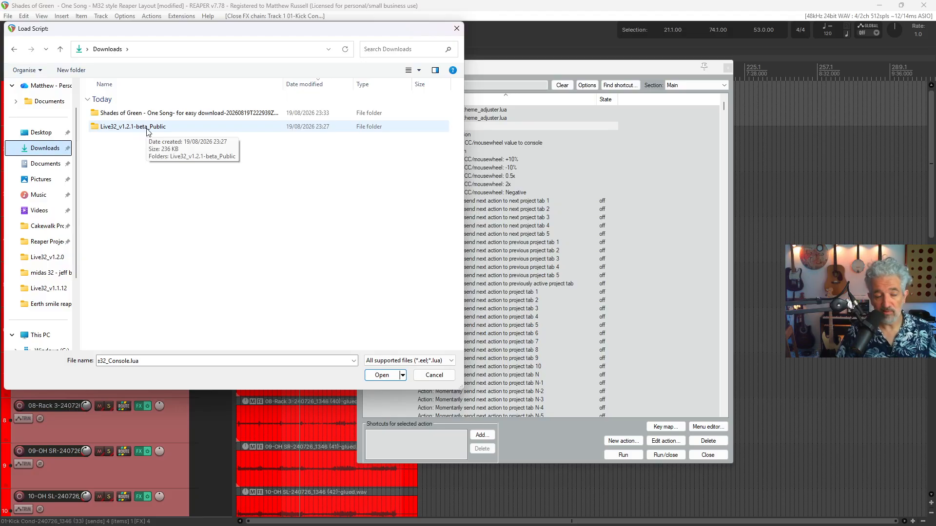
double_click(129, 128)
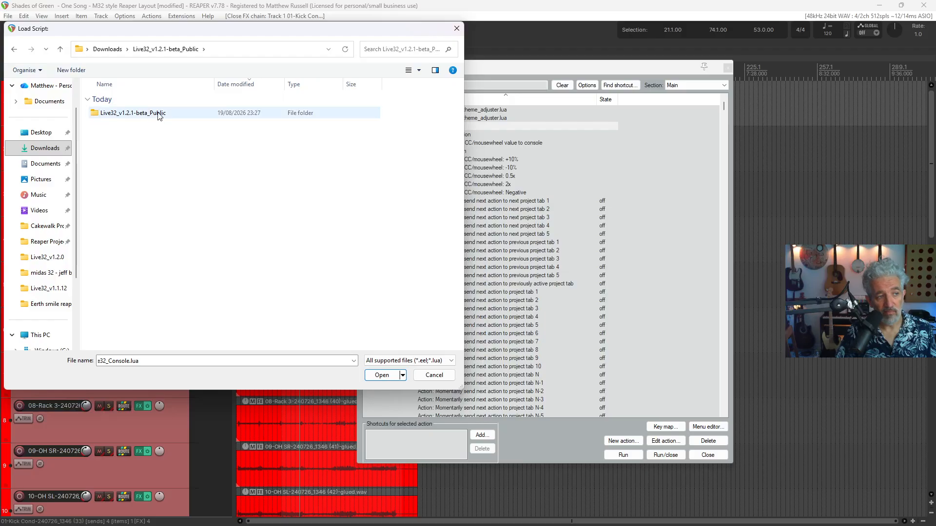
double_click(142, 115)
double_click(109, 127)
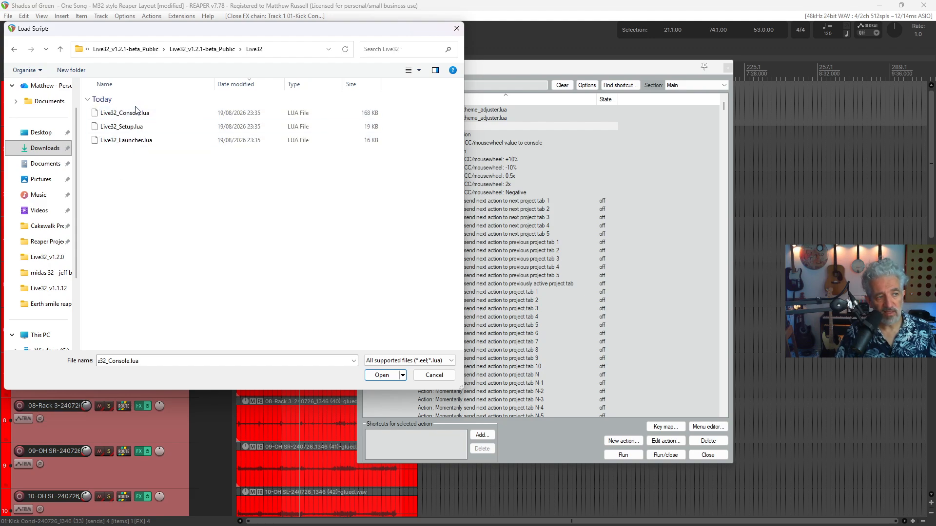
left_click(142, 89)
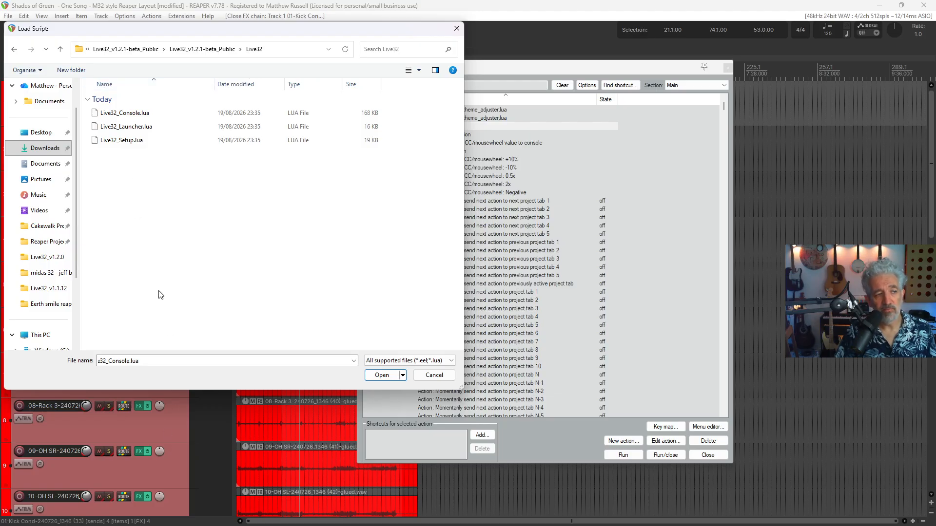
left_click(132, 115)
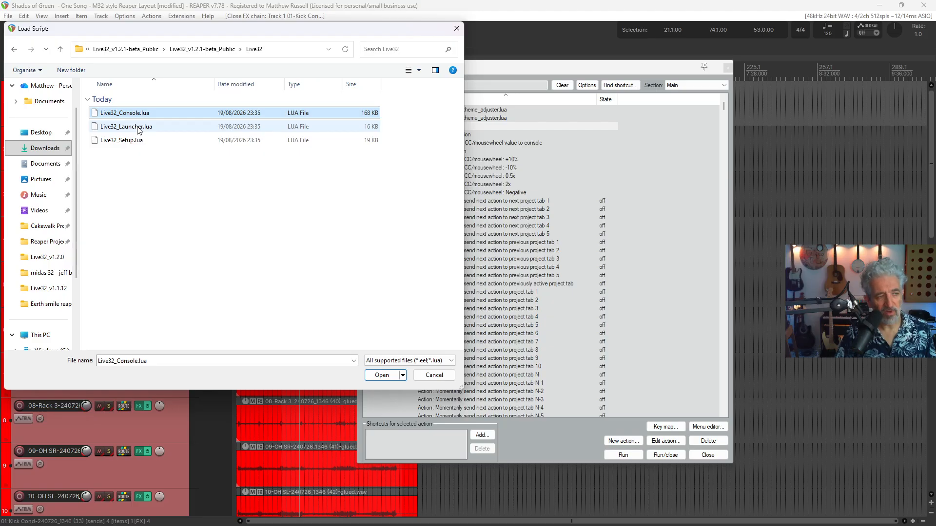
left_click(138, 127, "ctrl")
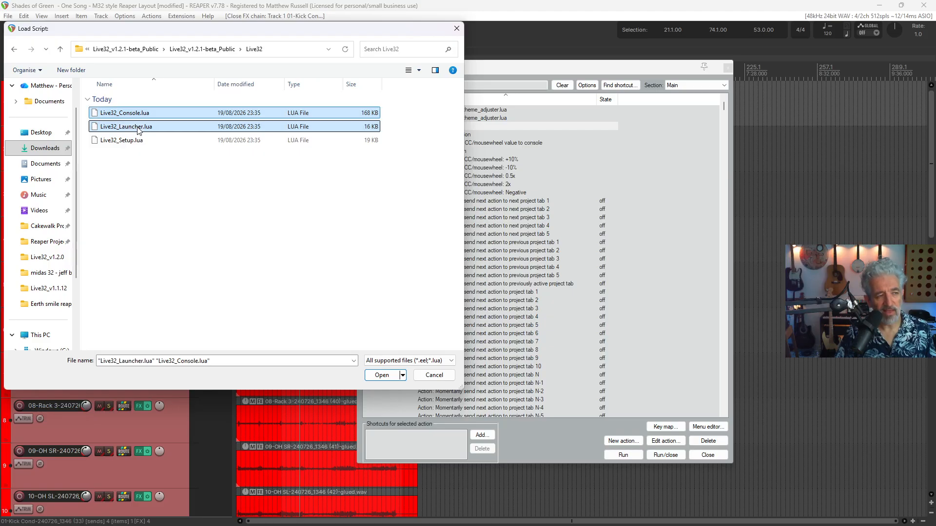
left_click(382, 377)
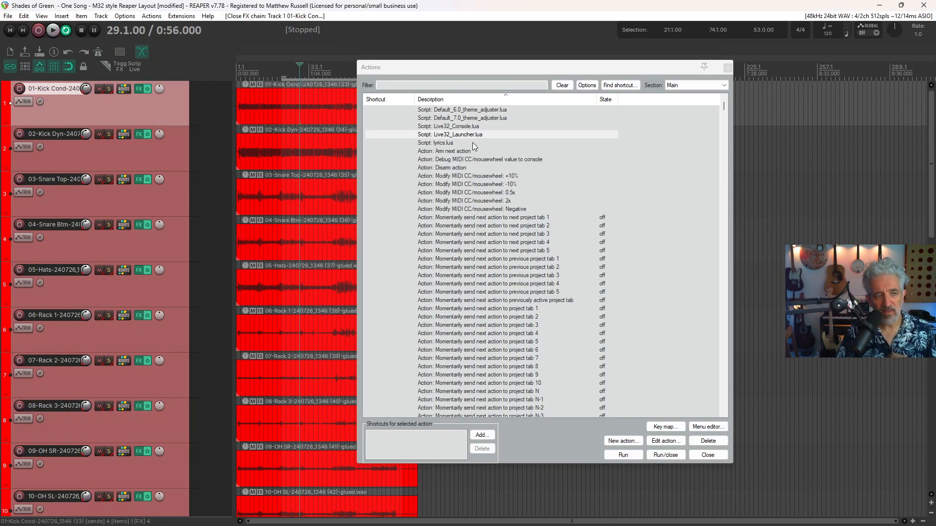
Step: Run Live32_Launcher.lua with all tracks from 01-Kick Cond through Guitar selected
left_click(470, 134)
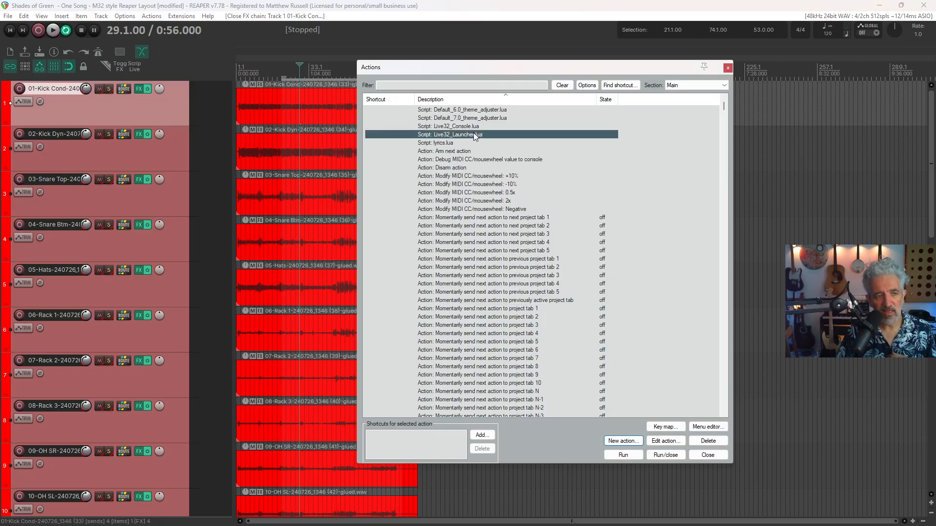
left_click(623, 455)
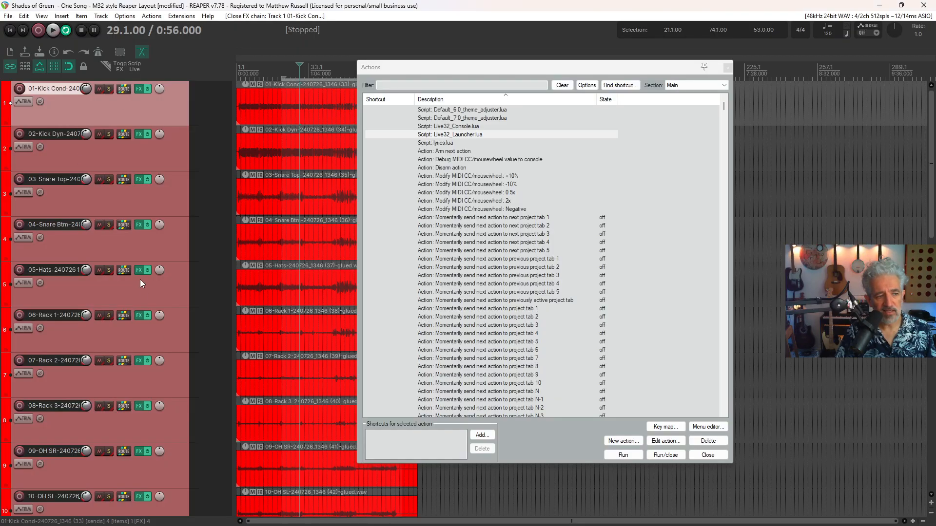
scroll(145, 299, "down", 6)
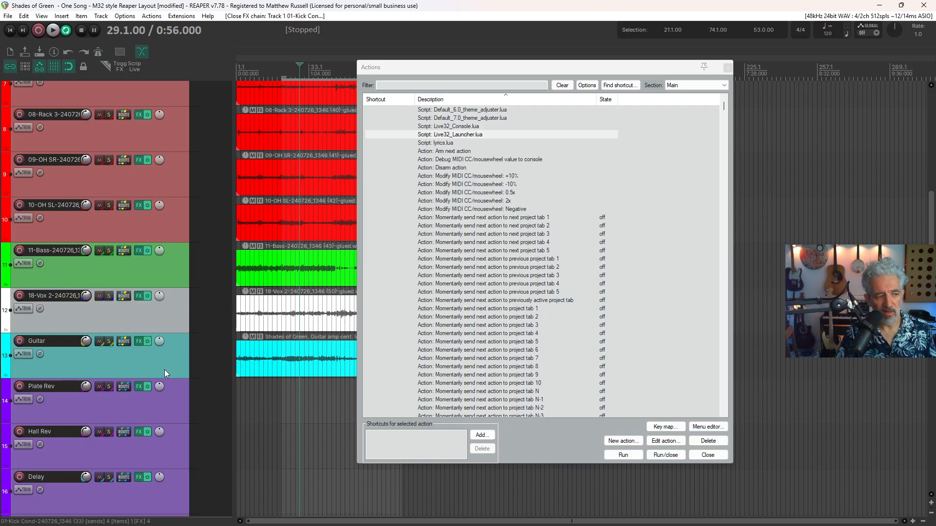
left_click(165, 369, "shift")
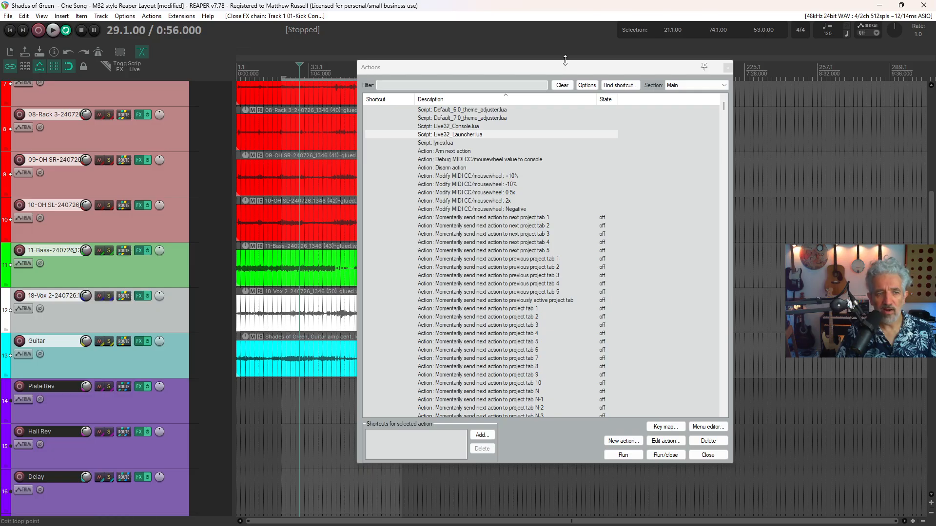
left_click(472, 136)
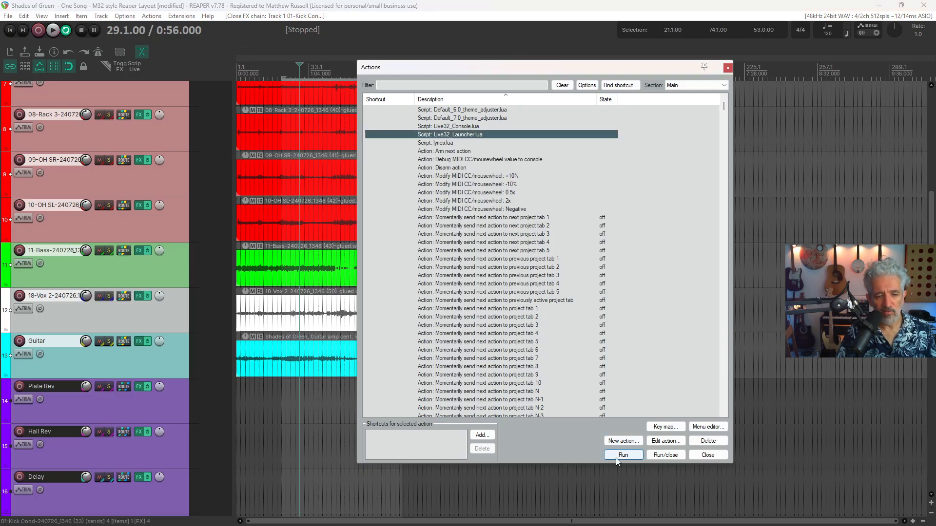
left_click(615, 456)
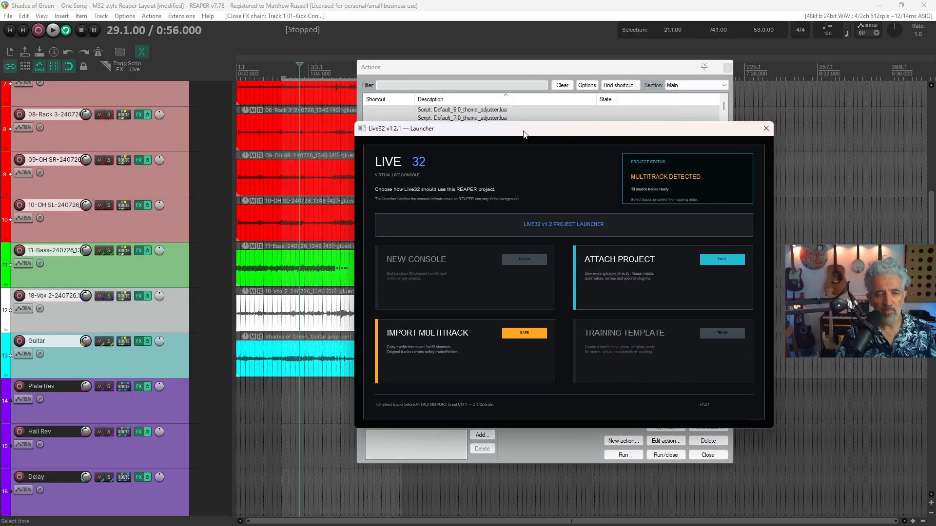
left_click_drag(523, 130, 445, 90)
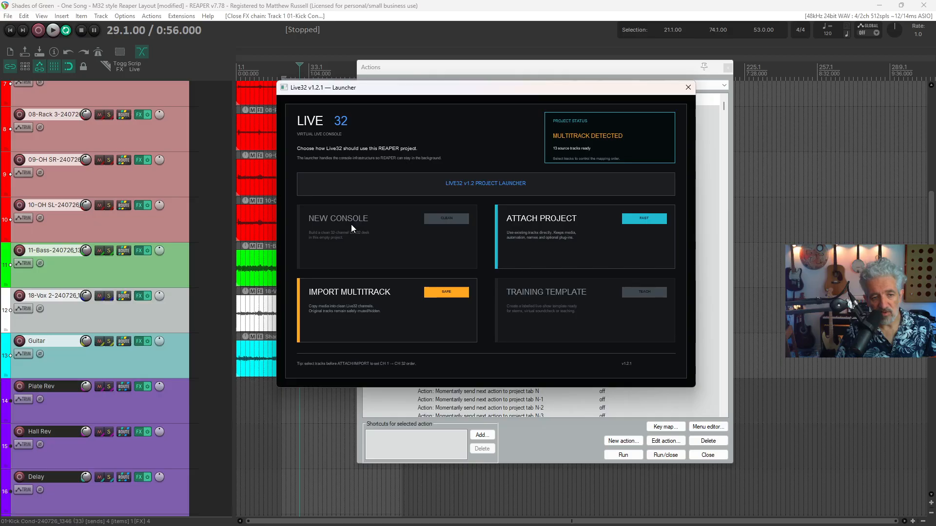
Step: Review the confirmation prompts of the launcher's Attach Project and Import Multitrack options, cancelling each one
left_click(550, 253)
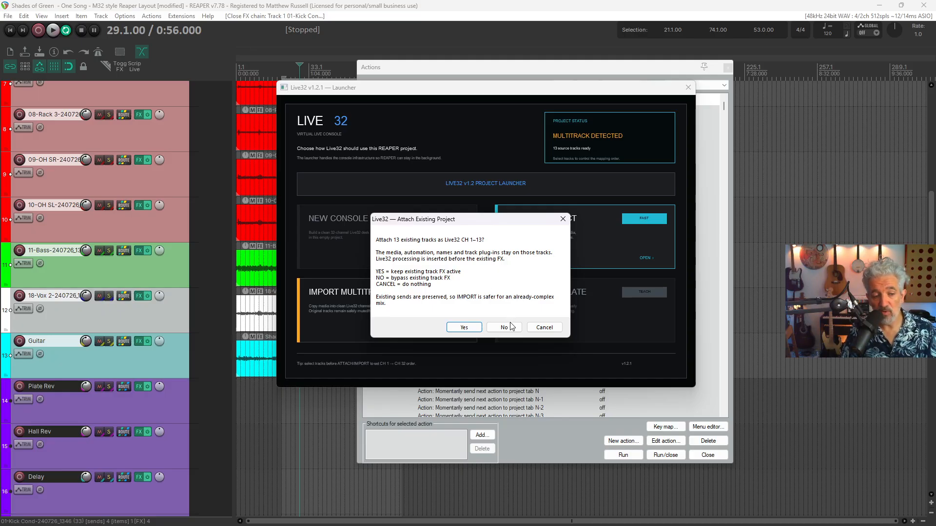
left_click(544, 327)
left_click(380, 336)
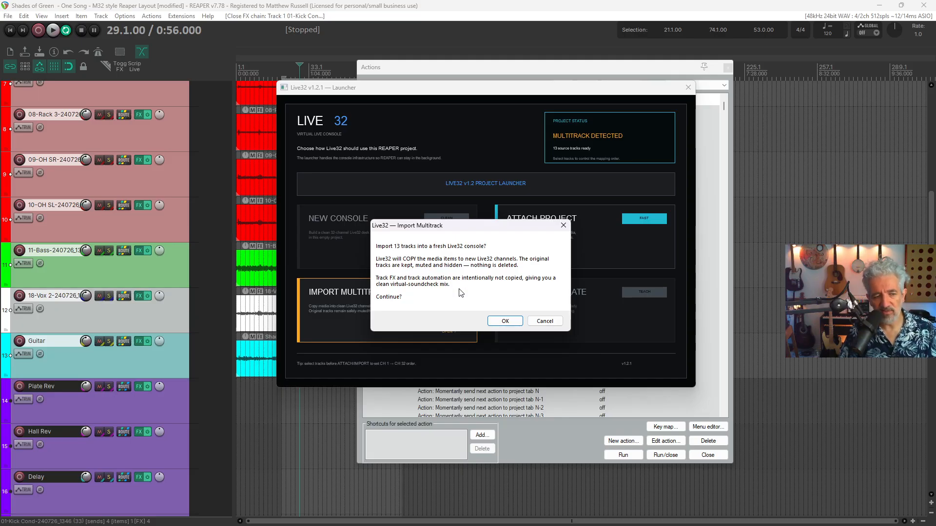
left_click(543, 321)
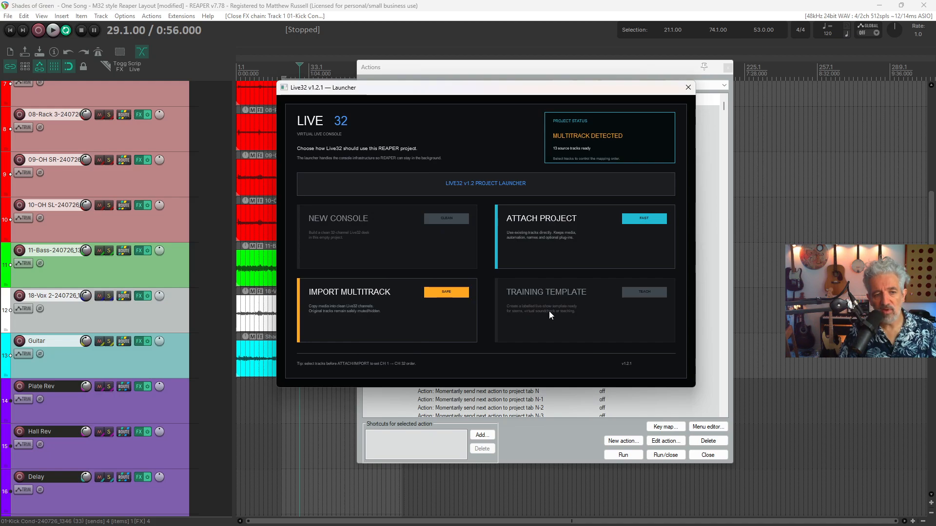
Step: Attach the 13 selected tracks as Live32 channels 1–13 with existing track FX kept active, and close the console and action list
left_click(564, 236)
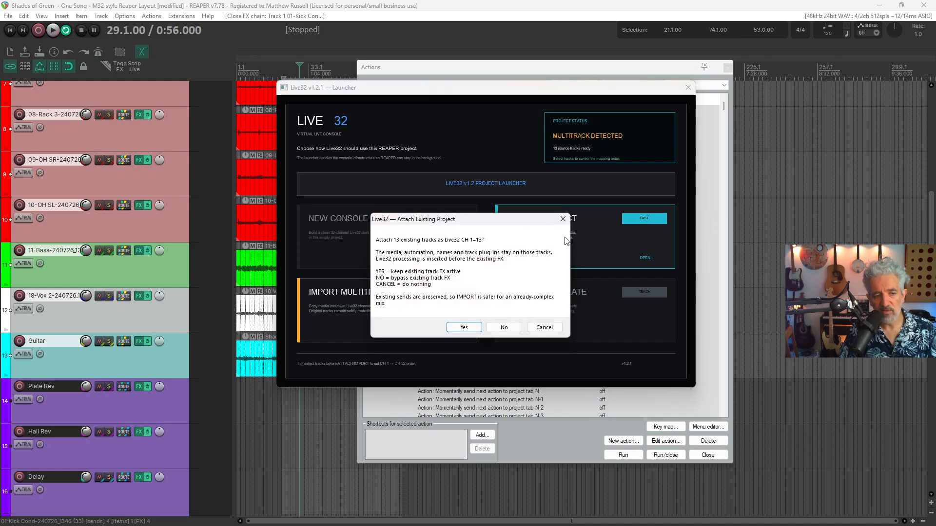
left_click(457, 329)
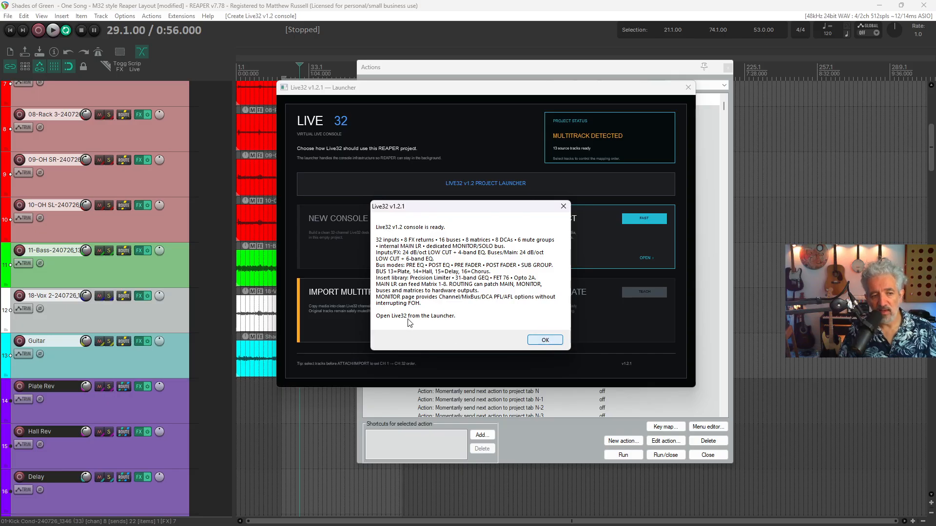
left_click(545, 340)
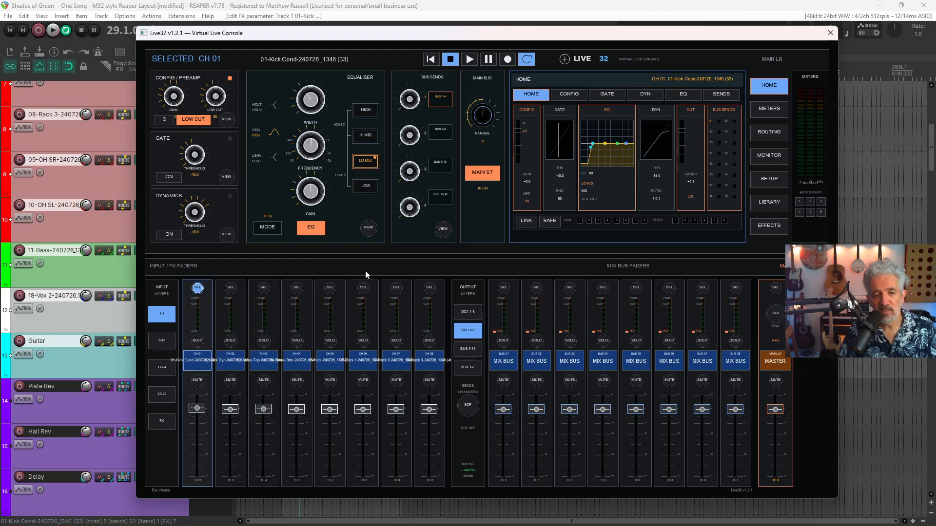
left_click(831, 33)
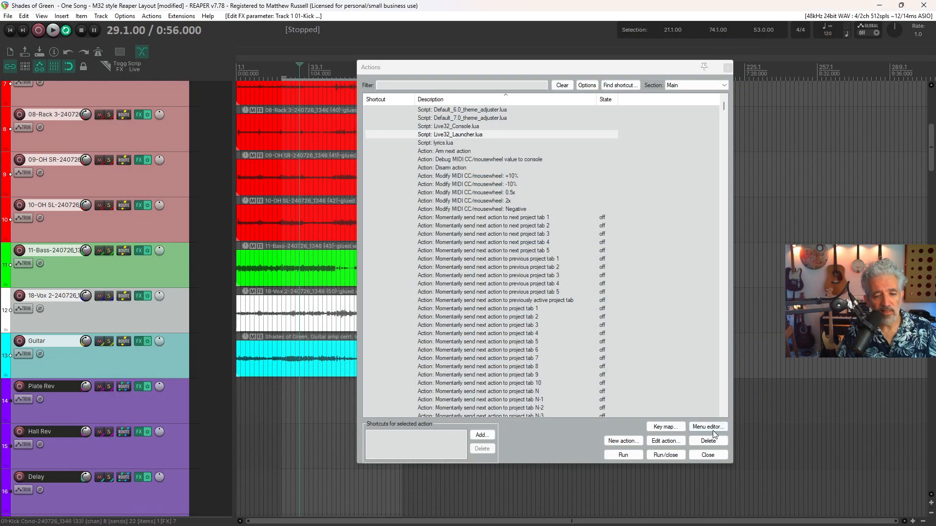
left_click(718, 456)
Step: Filter the action list for live32 and run the Live32_Console.lua script
left_click(182, 17)
left_click(152, 16)
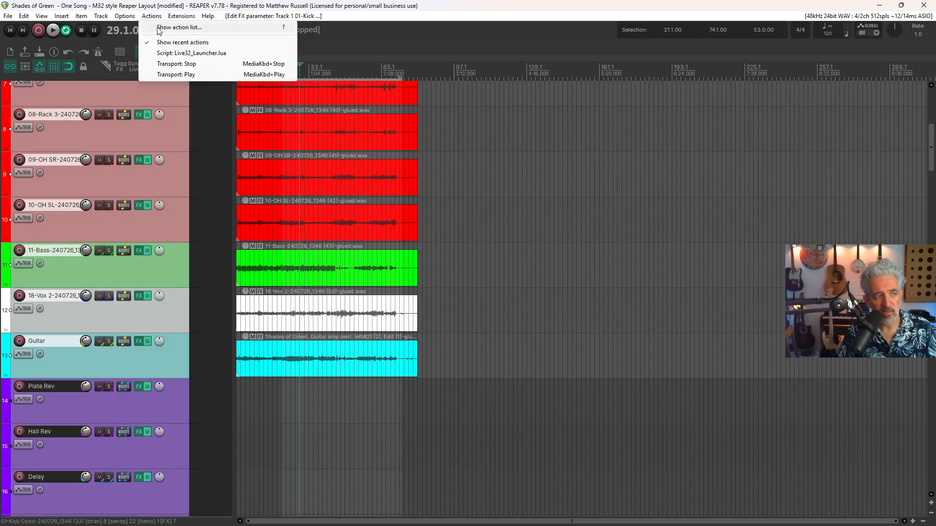
left_click(151, 25)
left_click(463, 127)
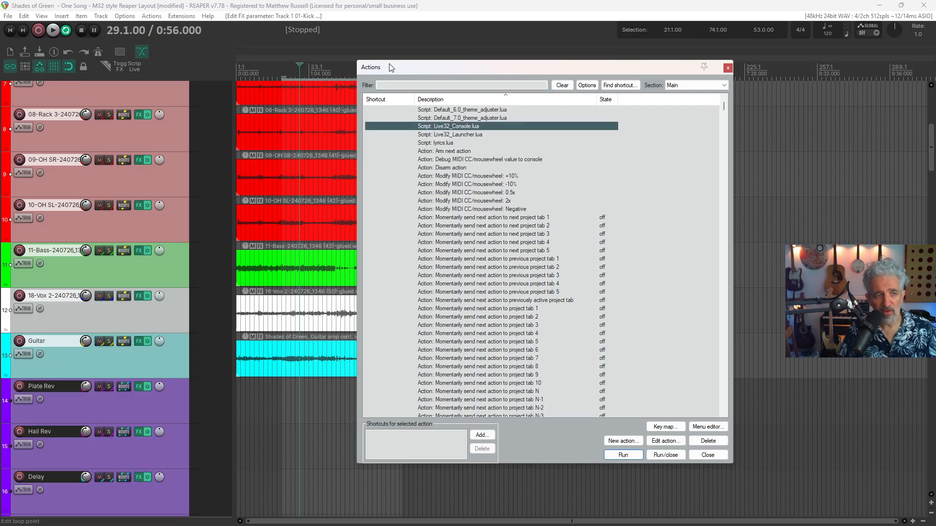
left_click(403, 86)
type("console")
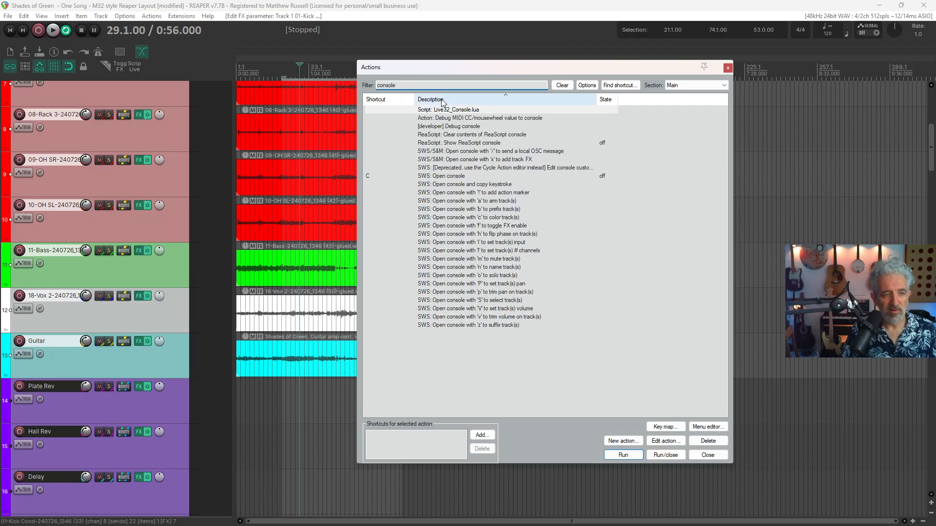
double_click(403, 83)
type("live")
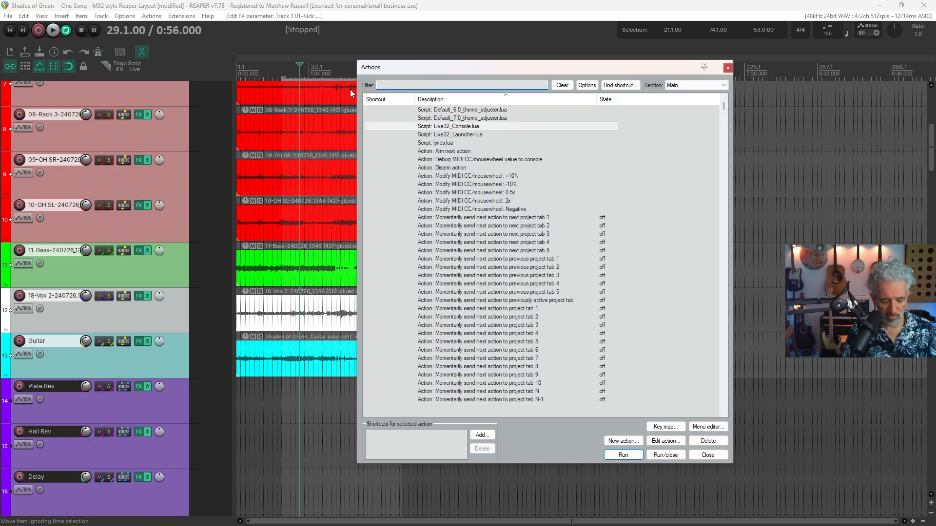
type("32")
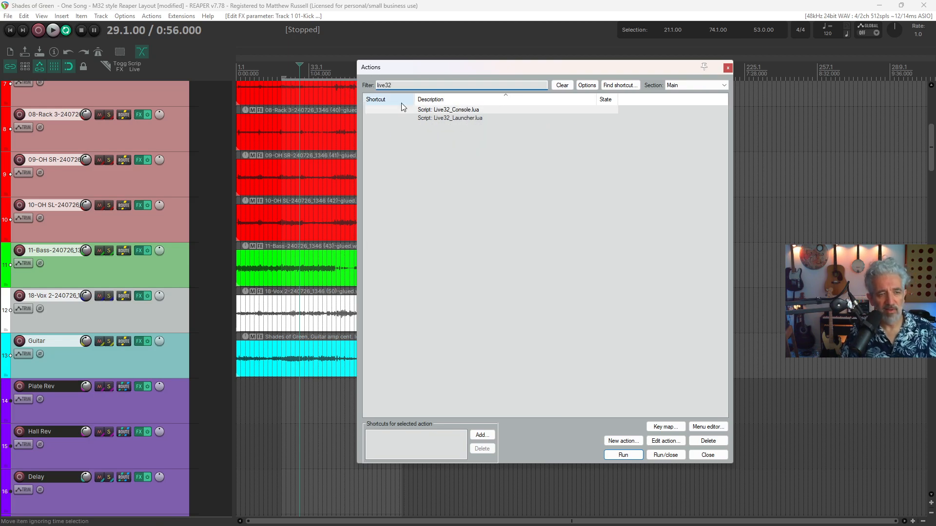
left_click(478, 109)
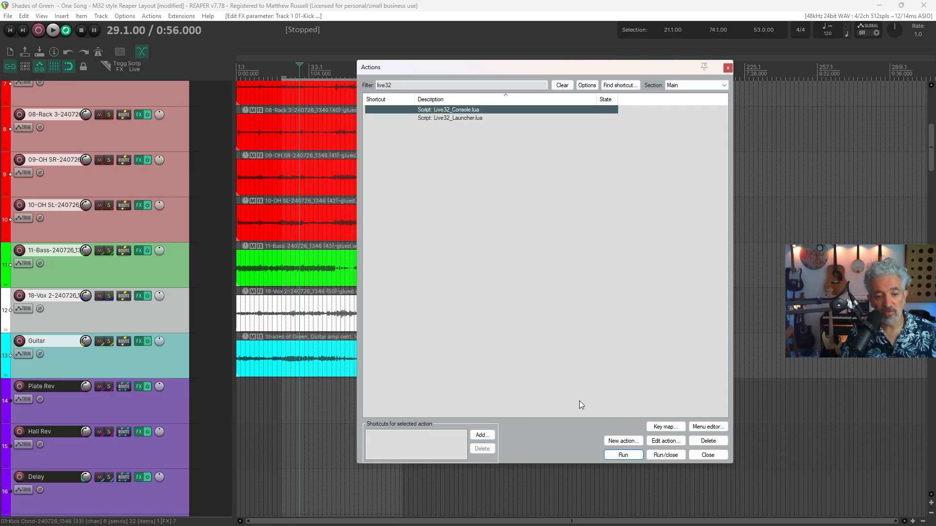
left_click(622, 457)
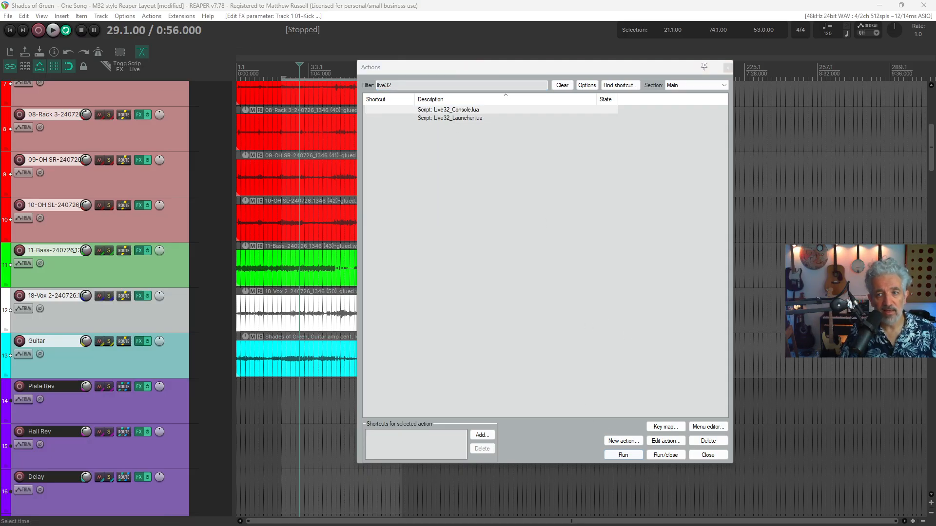
Step: Close the action list, leaving the Live32 console fully in view, and start playback from the console
left_click_drag(228, 107, 253, 150)
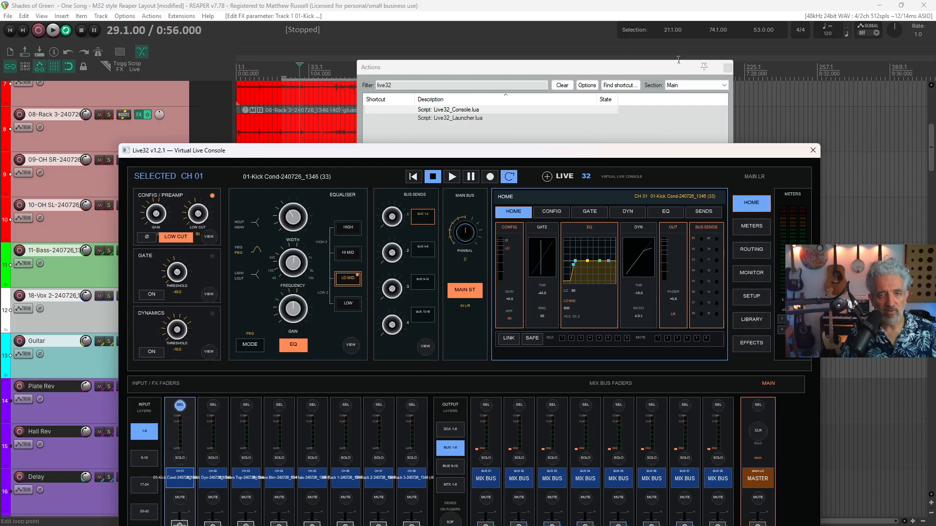
left_click(726, 65)
left_click_drag(484, 155, 512, 40)
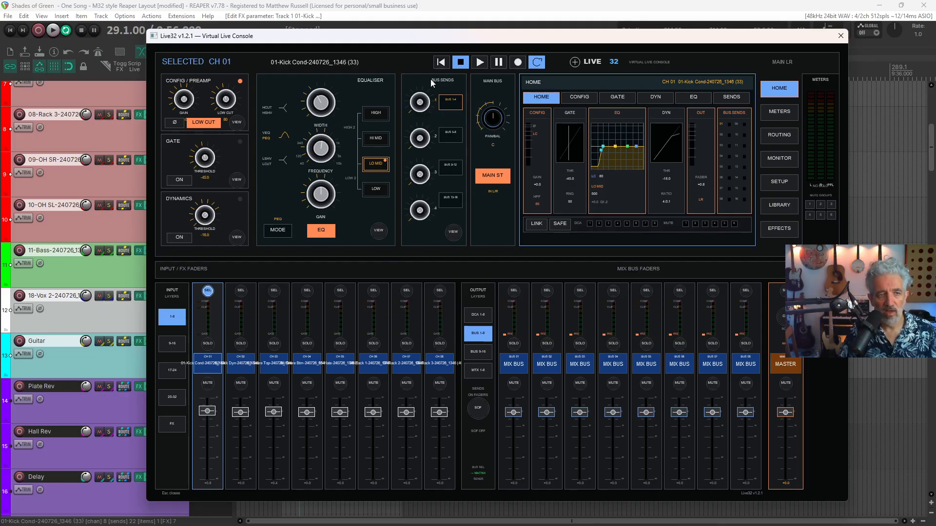
left_click(480, 63)
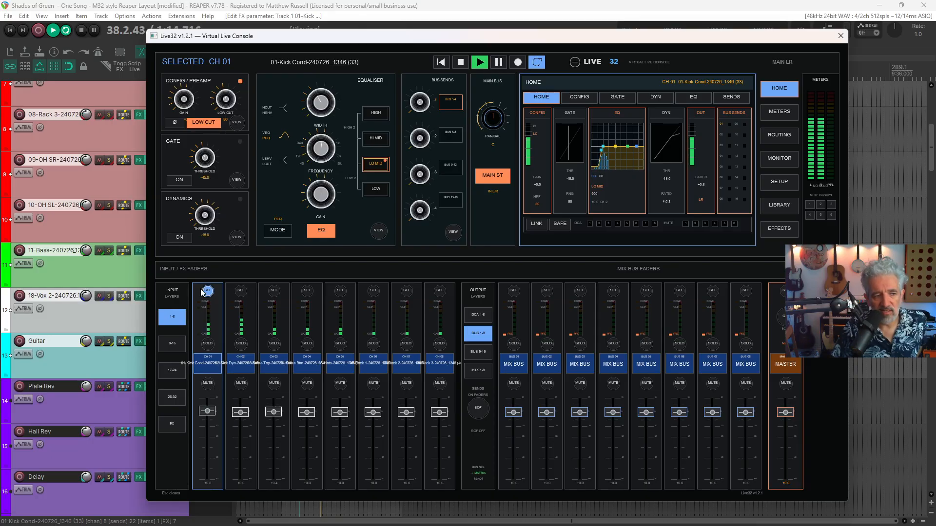
Step: Rename channel 1 to kick and set its scribble strip colour to red
left_click(779, 181)
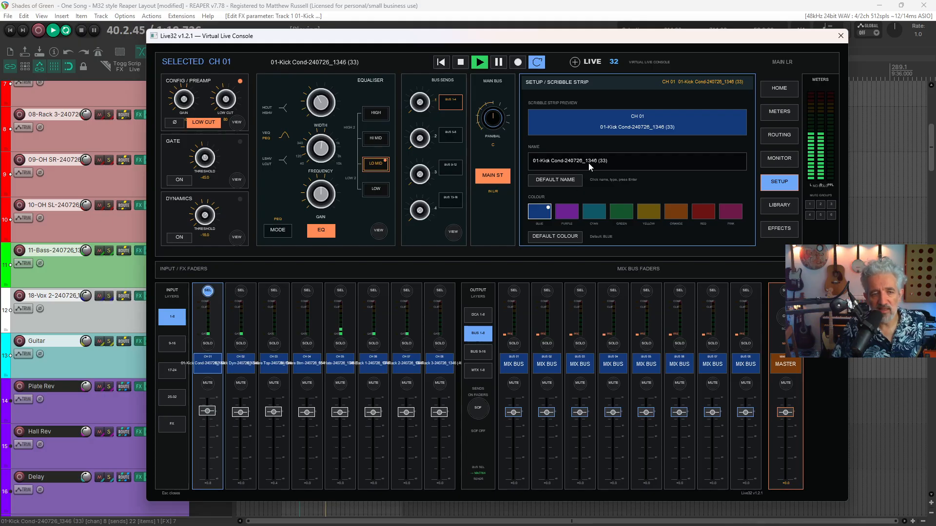
left_click(614, 162)
key("BackSpace")
key("BackSpace")
key("BackSpace")
key("BackSpace")
key("BackSpace")
key("BackSpace")
key("BackSpace")
key("BackSpace")
key("BackSpace")
key("BackSpace")
key("BackSpace")
key("BackSpace")
key("BackSpace")
key("BackSpace")
key("BackSpace")
key("BackSpace")
key("BackSpace")
key("BackSpace")
key("BackSpace")
key("BackSpace")
type("kick")
left_click(700, 217)
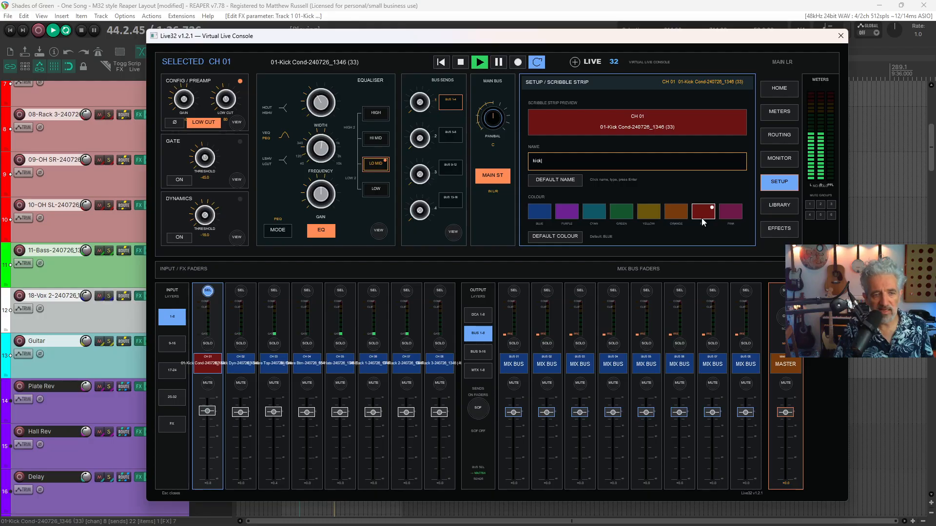
key("Return")
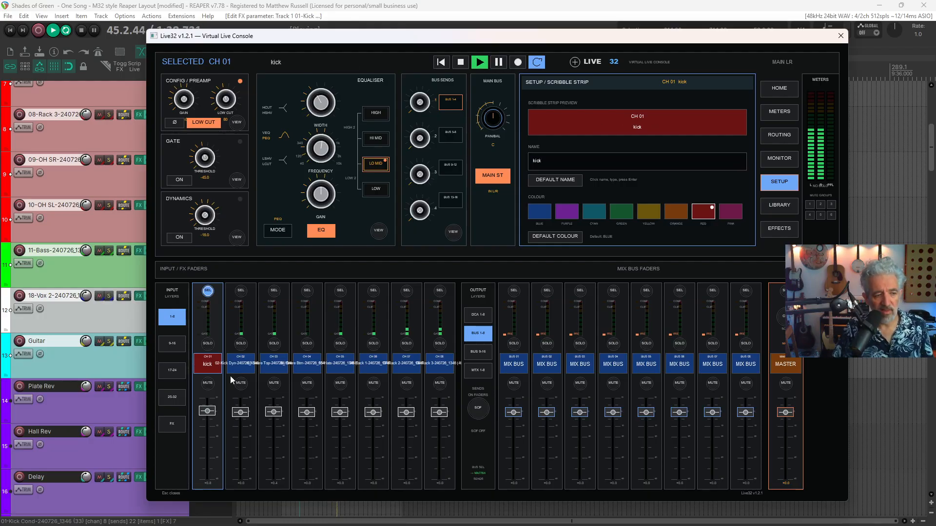
Step: Solo the kick channel and pause playback
left_click(207, 343)
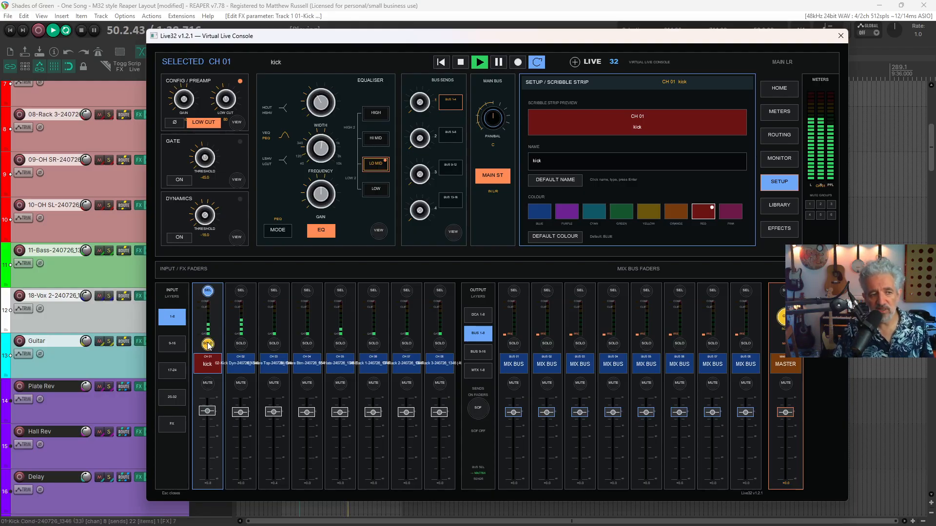
left_click(497, 62)
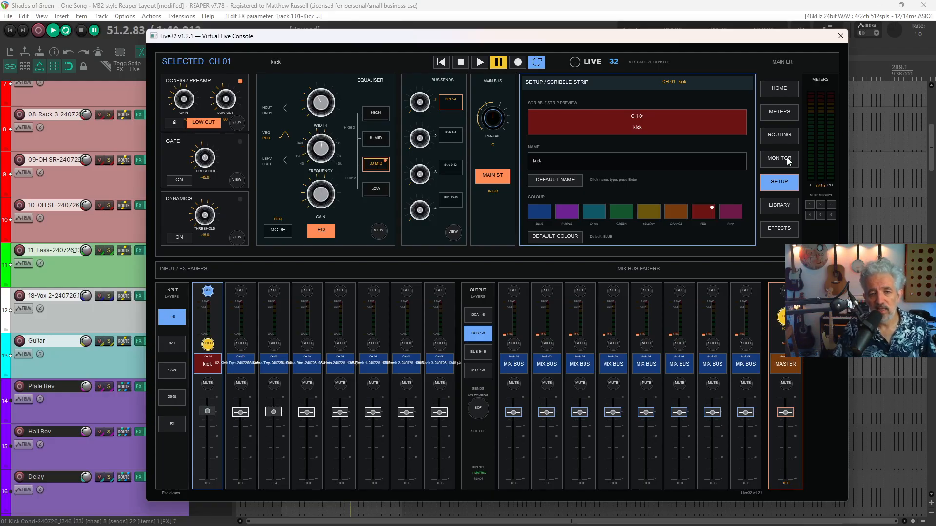
Step: Patch the Engineer Monitor / Solo output to 1/2 Output 1 / Output 2 and unsolo the kick channel
left_click(781, 136)
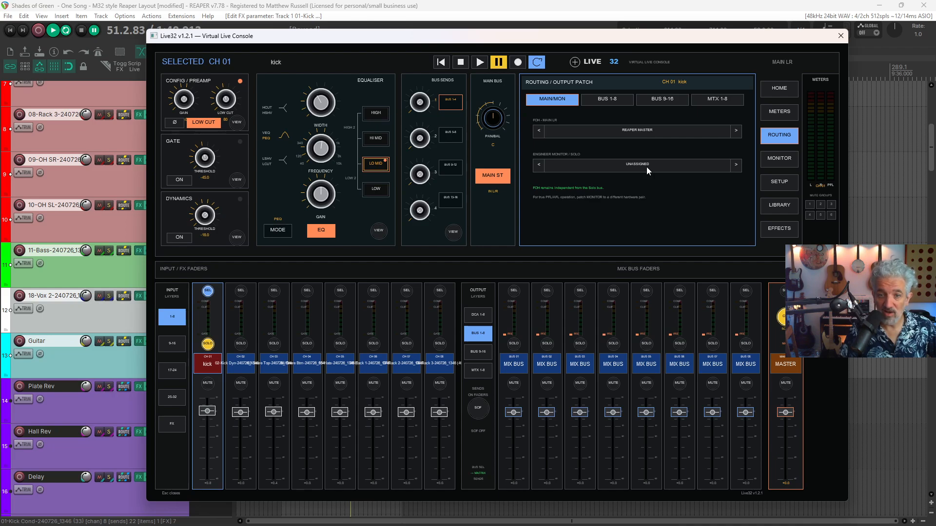
left_click(736, 167)
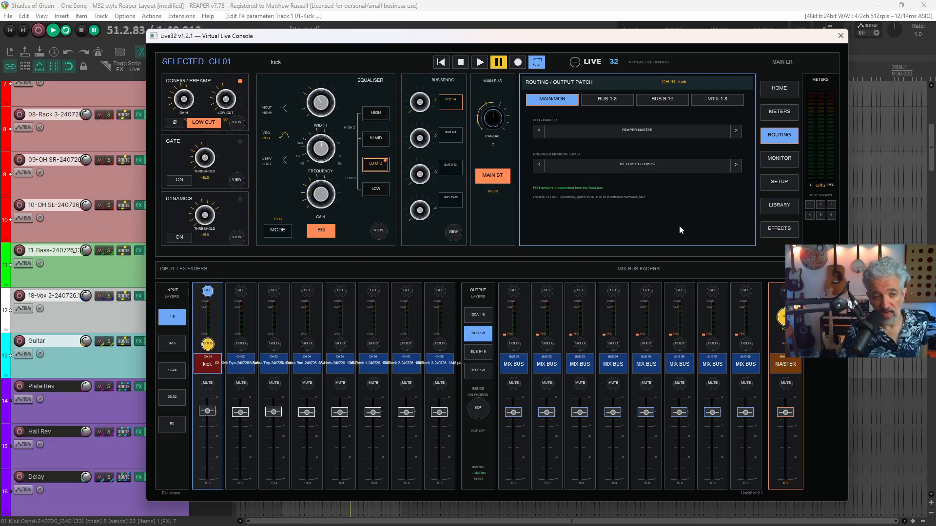
left_click(208, 345)
left_click(208, 345)
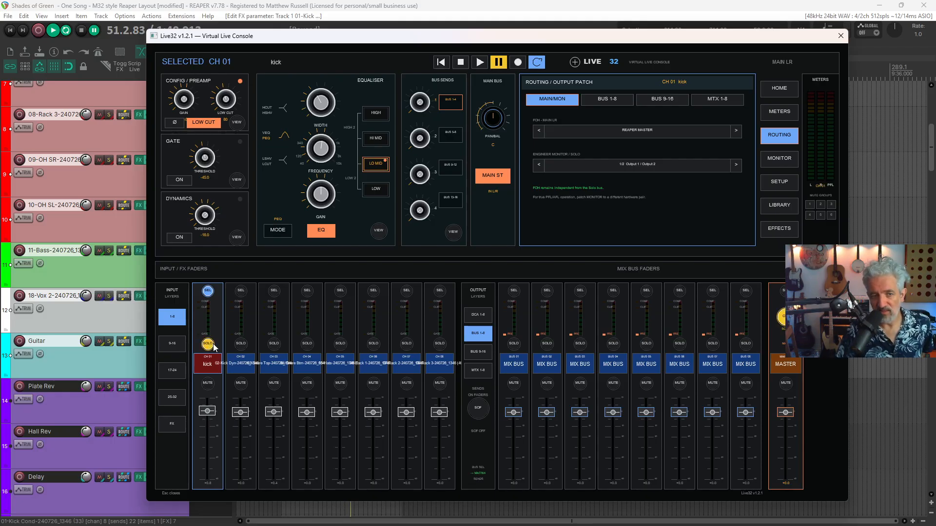
left_click(208, 344)
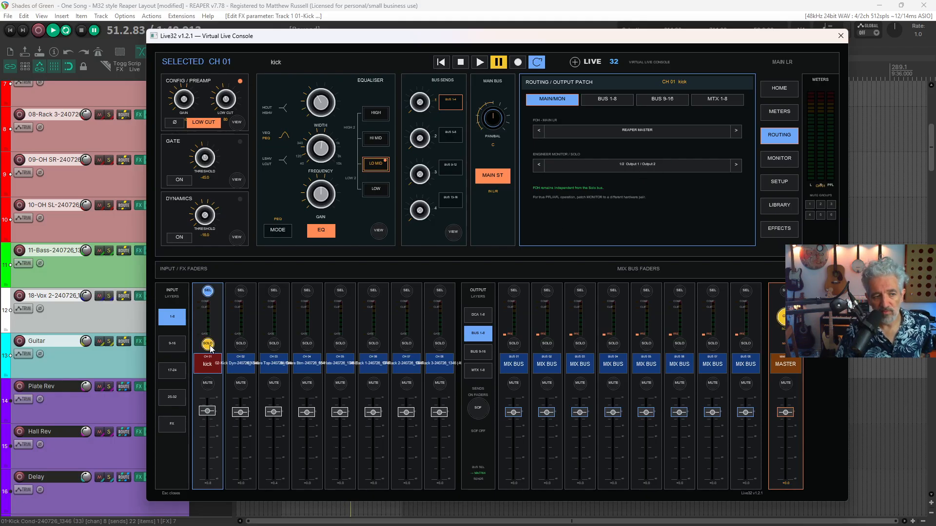
Step: Review the output patch assignments for buses 1-8, buses 9-16 and matrices 1-8
left_click(612, 102)
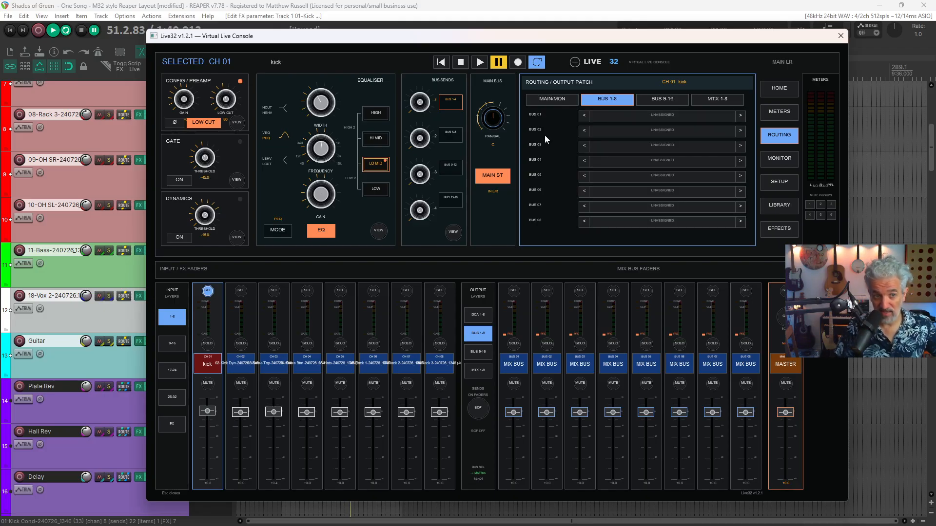
left_click(741, 116)
left_click(740, 116)
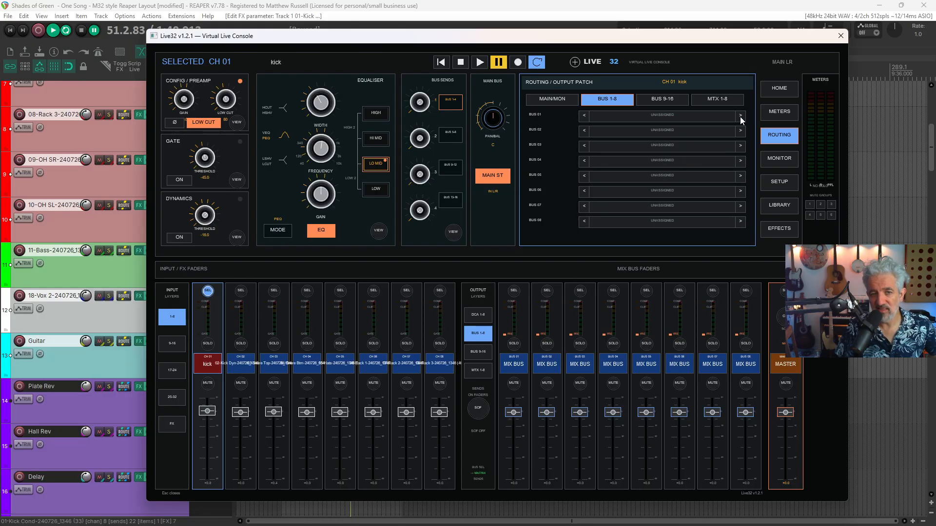
left_click(664, 99)
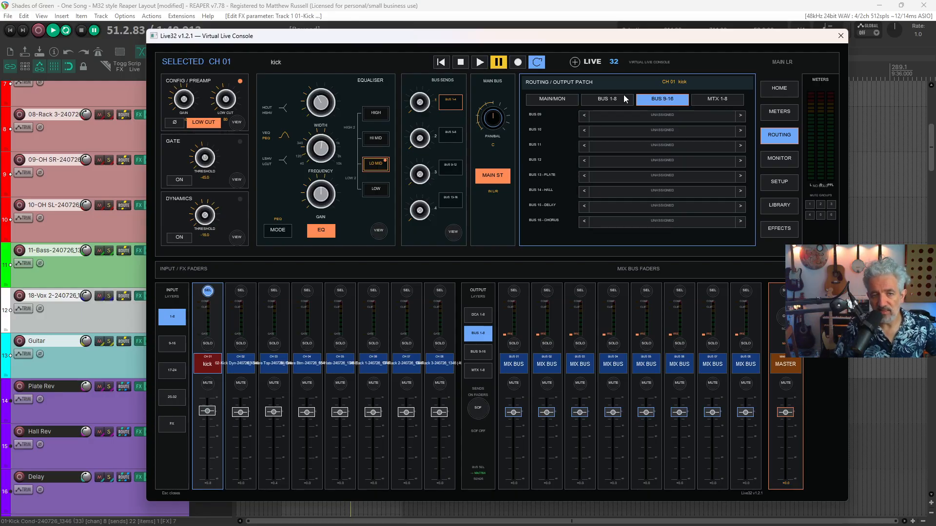
left_click(737, 98)
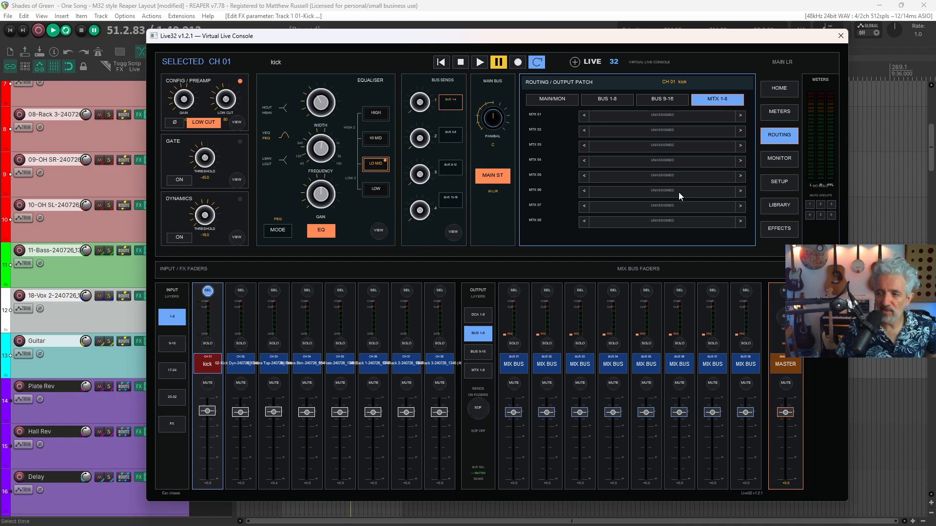
Step: Return to the Home page and try switching the kick channel's low cut off and back on
left_click(780, 89)
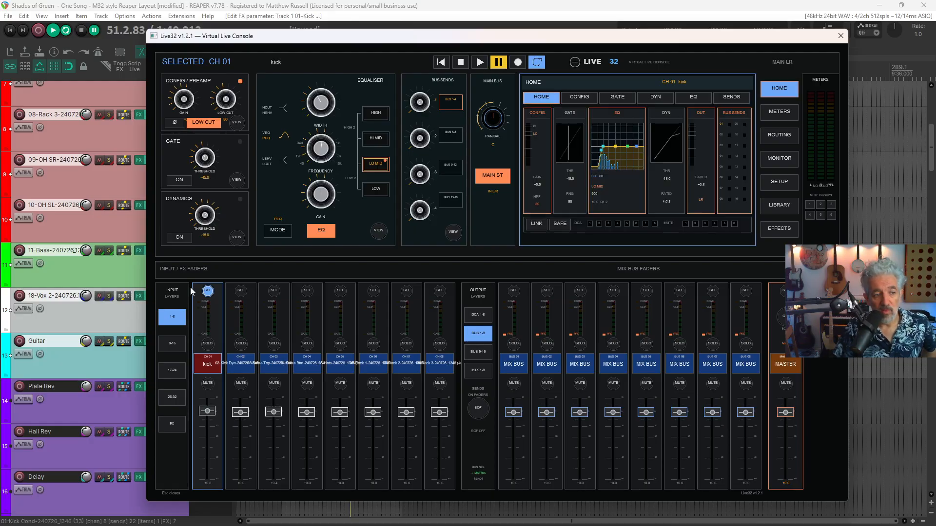
left_click(238, 291)
left_click(210, 293)
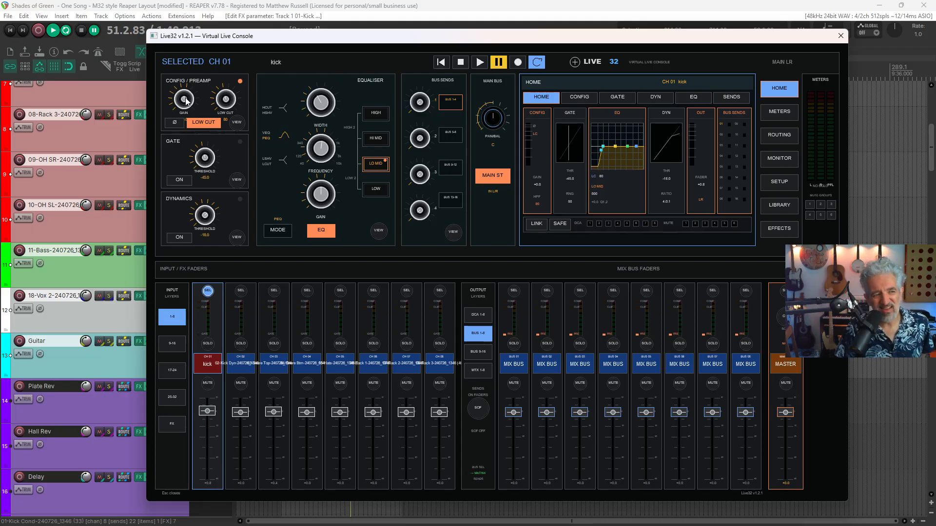
left_click(200, 124)
left_click(200, 124)
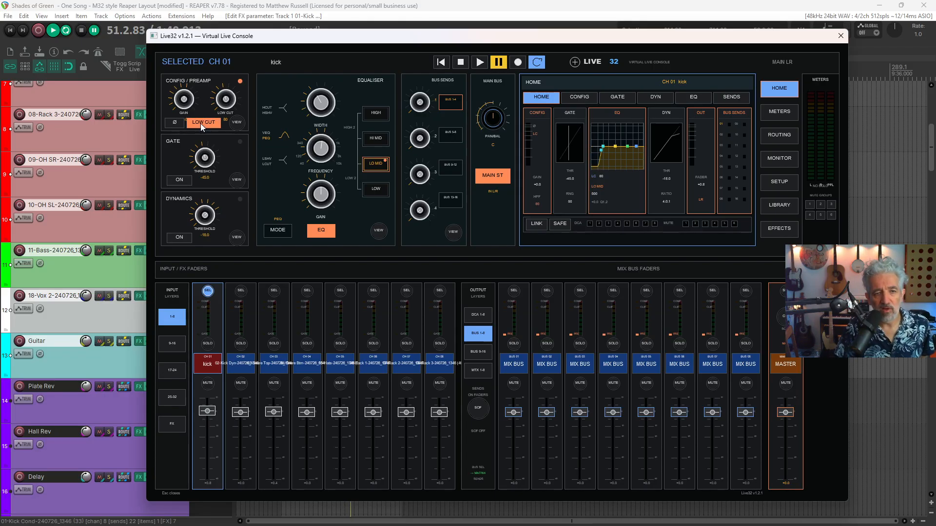
left_click(200, 124)
left_click(200, 124)
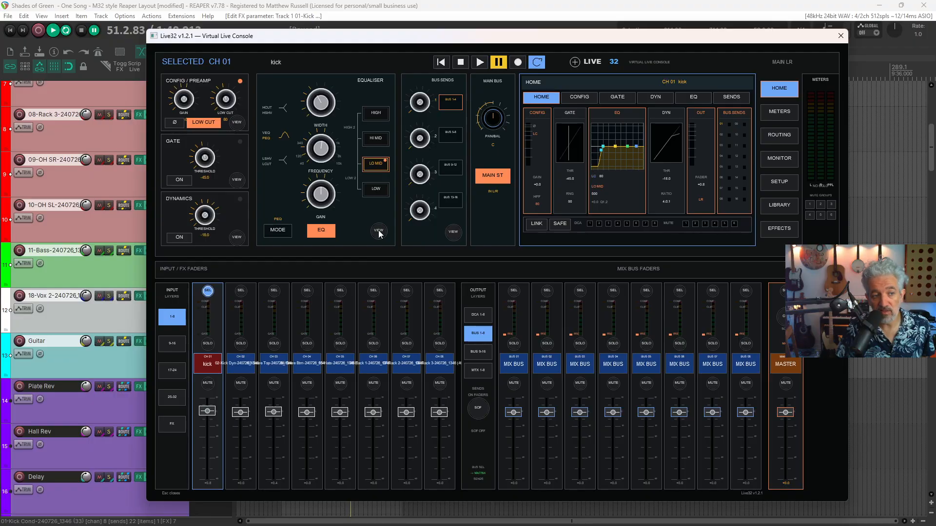
Step: View the kick channel's detailed Config/Preamp, Gate and Dynamics pages
left_click(237, 123)
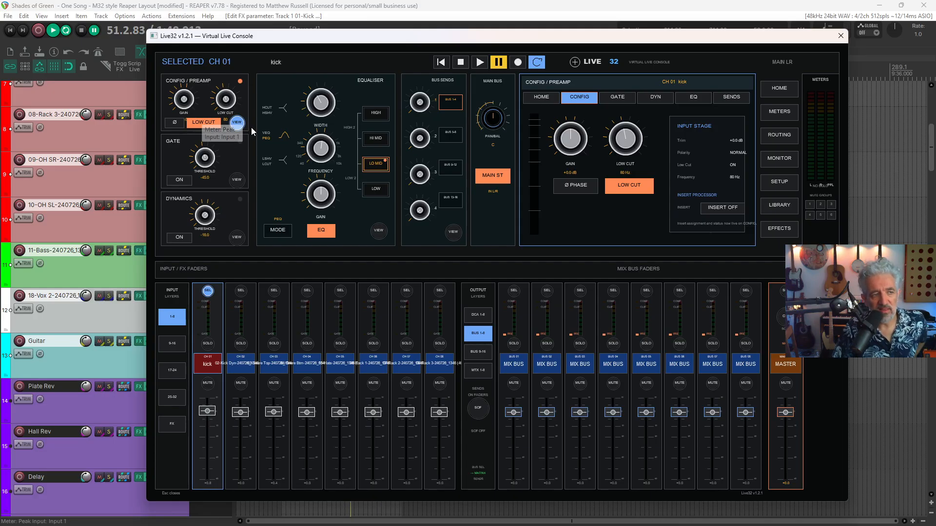
left_click(238, 181)
left_click(237, 238)
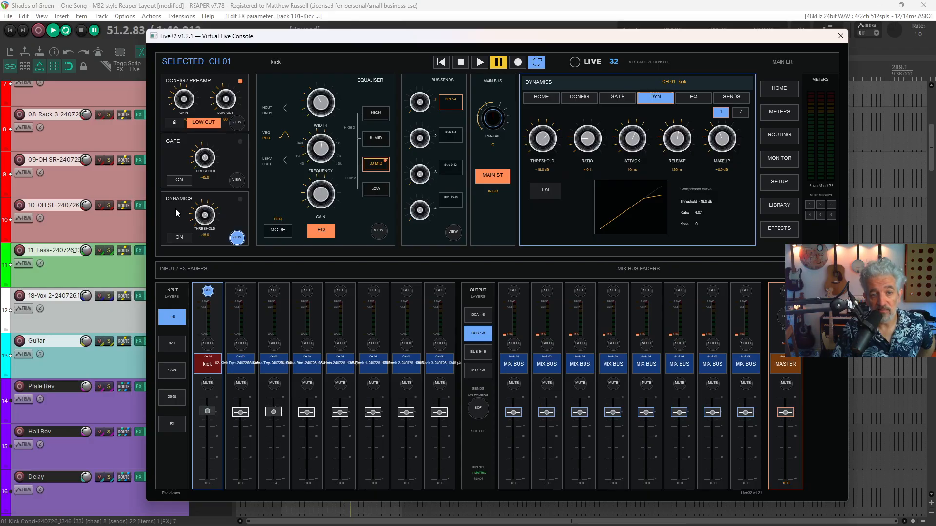
Step: In the kick channel's equaliser, move the LO MID band to about 575 Hz and cut its gain slightly
left_click(379, 232)
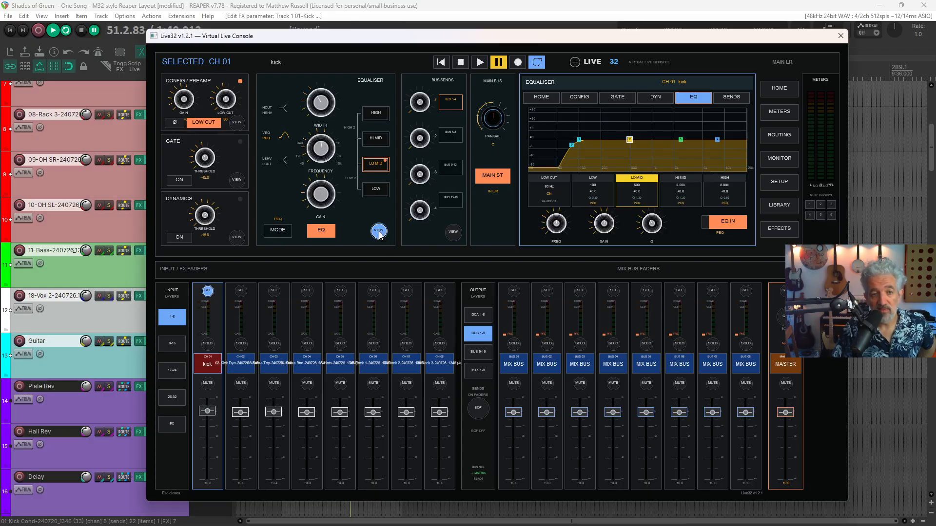
mouse_move(319, 148)
left_mouse_down()
mouse_move(319, 177)
mouse_move(322, 146)
left_mouse_up()
left_click_drag(324, 191, 322, 197)
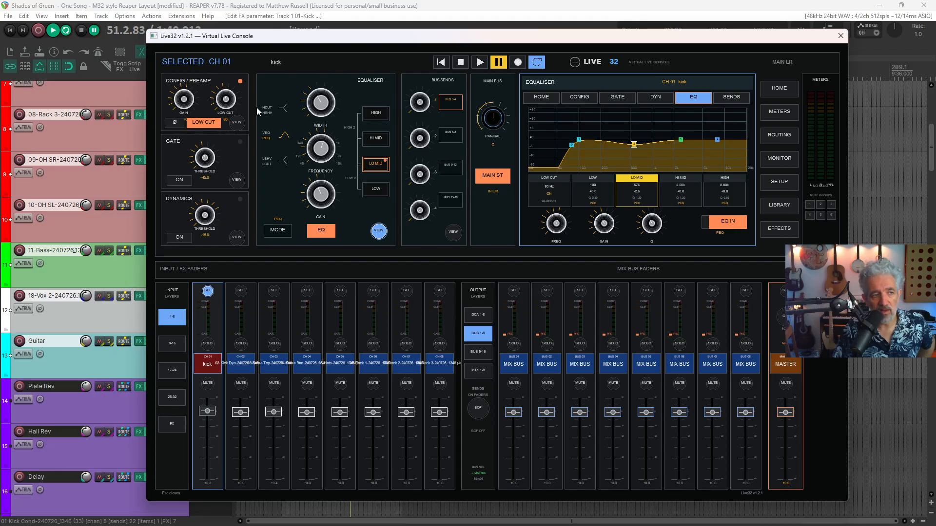
Step: Turn off the kick channel's low cut and check the result on its EQ curve
left_click(238, 123)
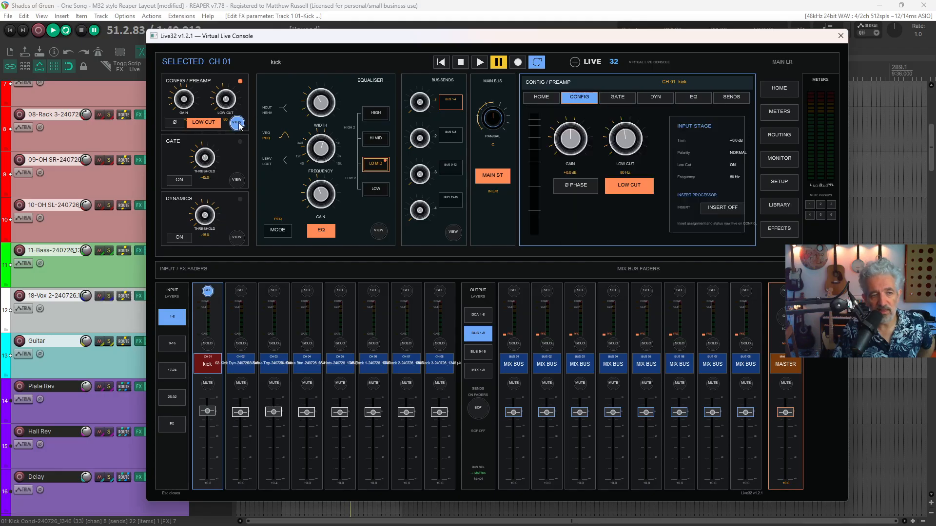
left_click(203, 122)
left_click(379, 231)
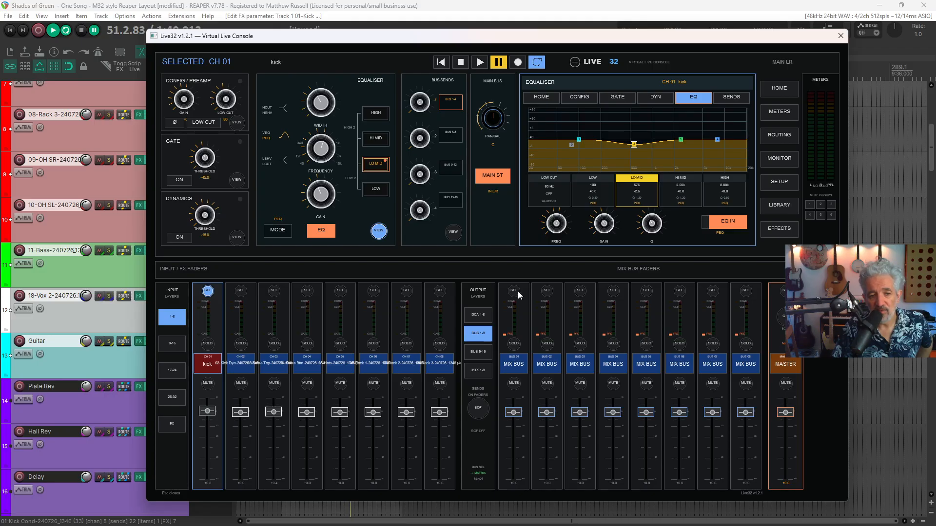
Step: Select the Main LR master and look through the MID 1, MID 2 and HI MID bands of its 6-band equaliser
left_click(779, 290)
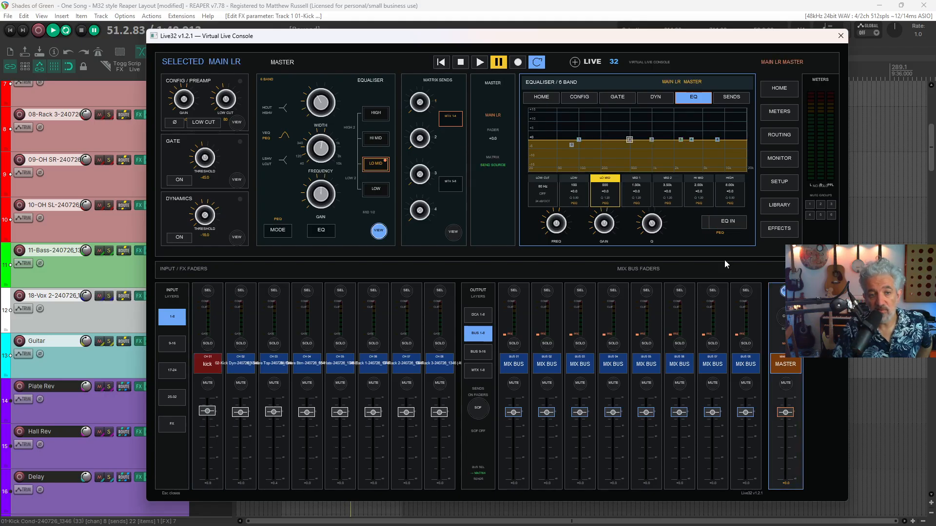
left_click(631, 200)
left_click(669, 195)
left_click(701, 194)
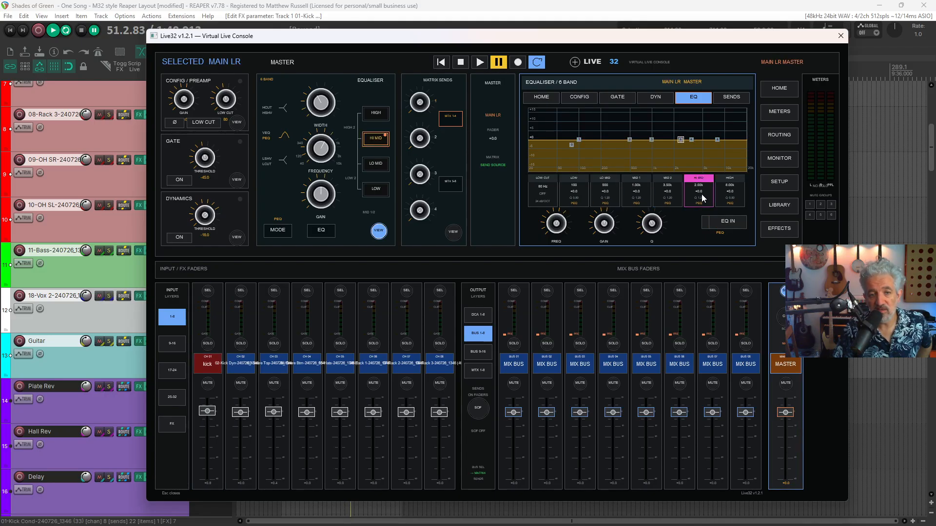
Step: Look through the HIGH, LOW, LO MID and low cut bands of the Main LR equaliser
left_click(730, 194)
left_click(543, 194)
left_click(579, 194)
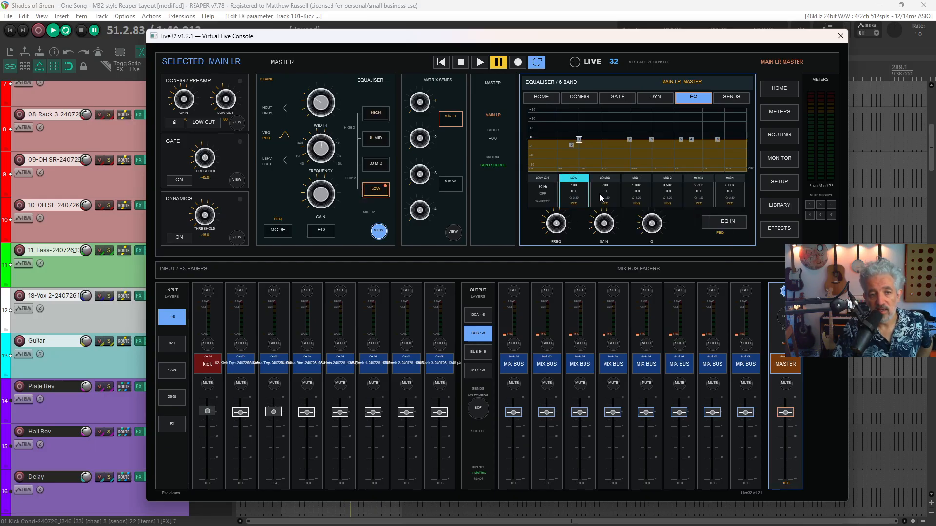
left_click(602, 193)
left_click(542, 194)
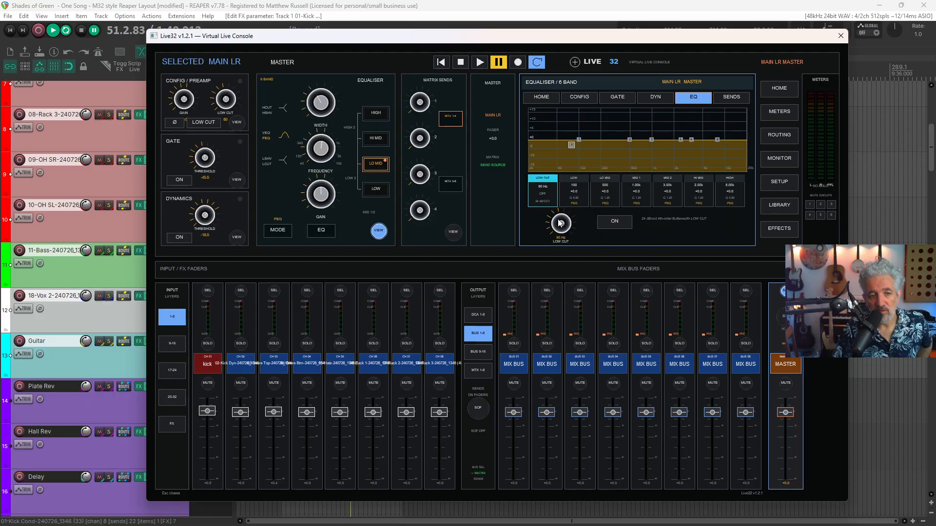
left_click(573, 191)
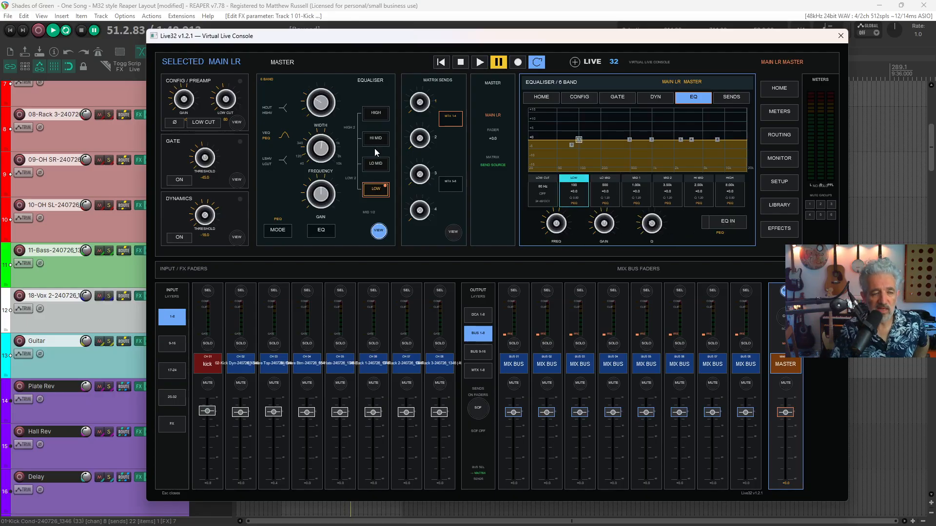
Step: Select the Main LR HI MID band, move it to about 1 kHz, adjust its width and set its gain to about +0.4 dB
left_click(375, 112)
left_click(375, 138)
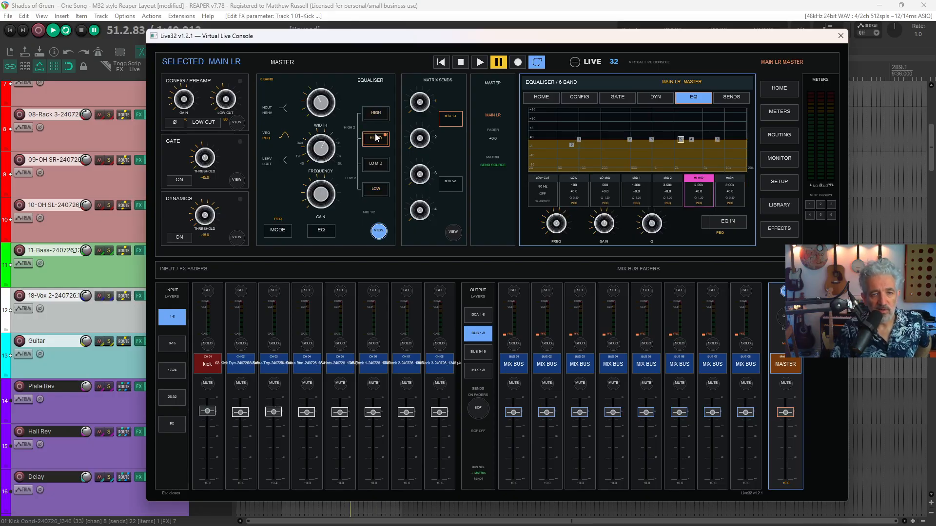
scroll(327, 192, "down", 1)
left_click_drag(326, 189, 323, 209)
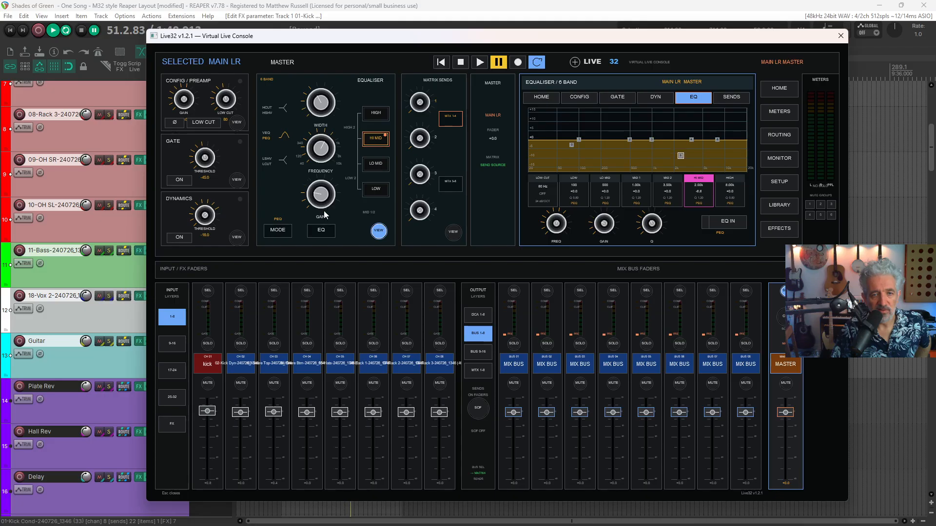
mouse_move(323, 152)
left_mouse_down()
mouse_move(322, 174)
mouse_move(320, 161)
left_mouse_up()
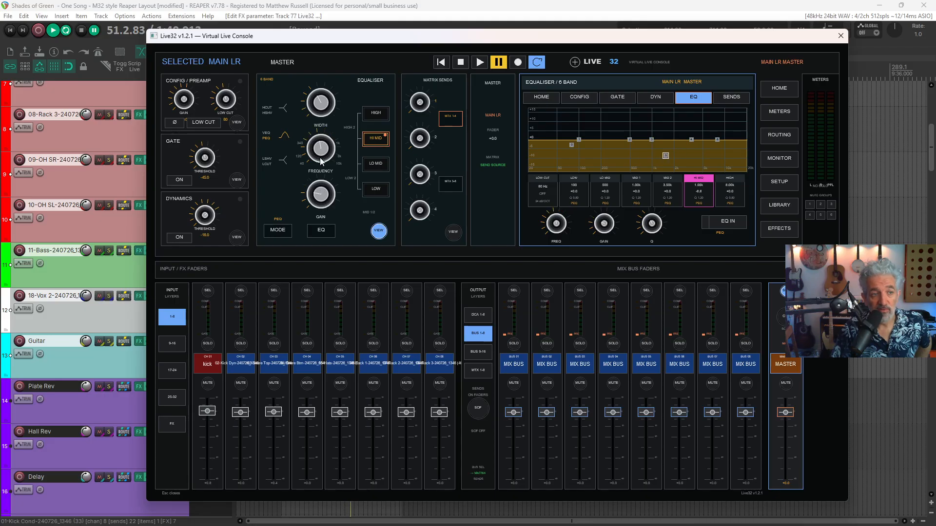
left_click_drag(320, 100, 319, 153)
left_click_drag(320, 190, 322, 165)
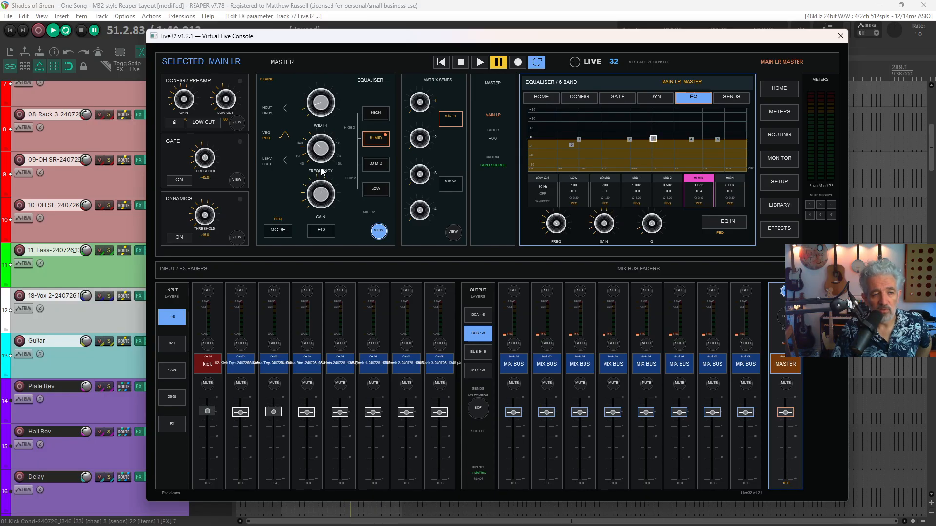
Step: Switch the Main LR equaliser in, cut LO MID by nearly 8 dB at about 2.3 kHz and start playback
left_click(376, 164)
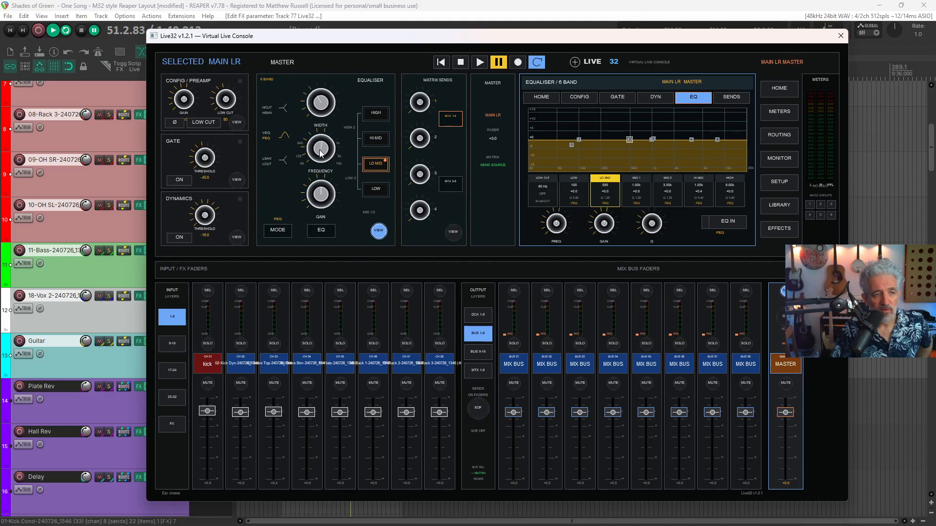
left_click(328, 231)
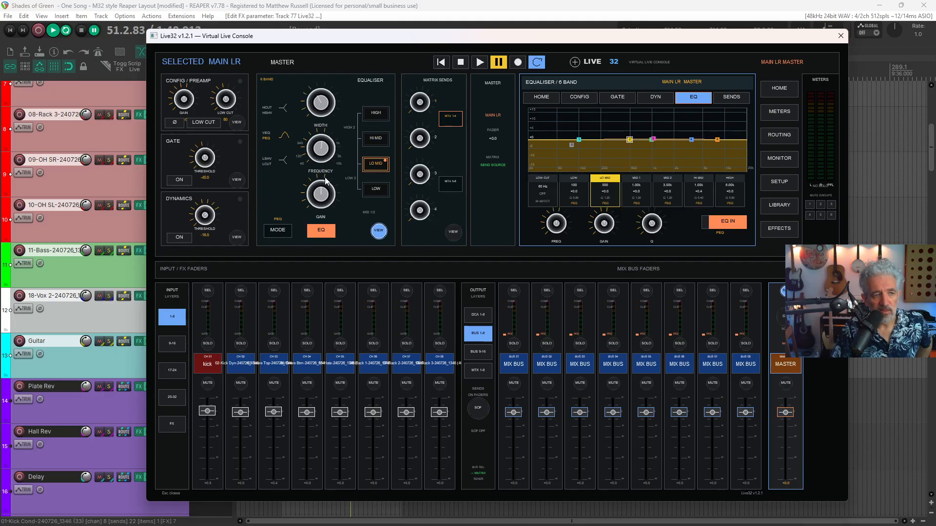
left_click_drag(320, 198, 318, 221)
left_click_drag(324, 149, 319, 114)
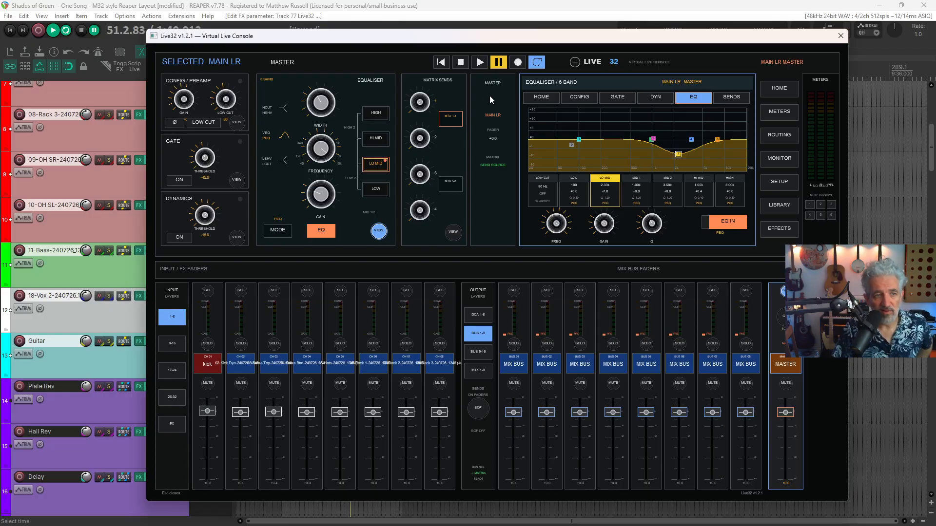
left_click(480, 62)
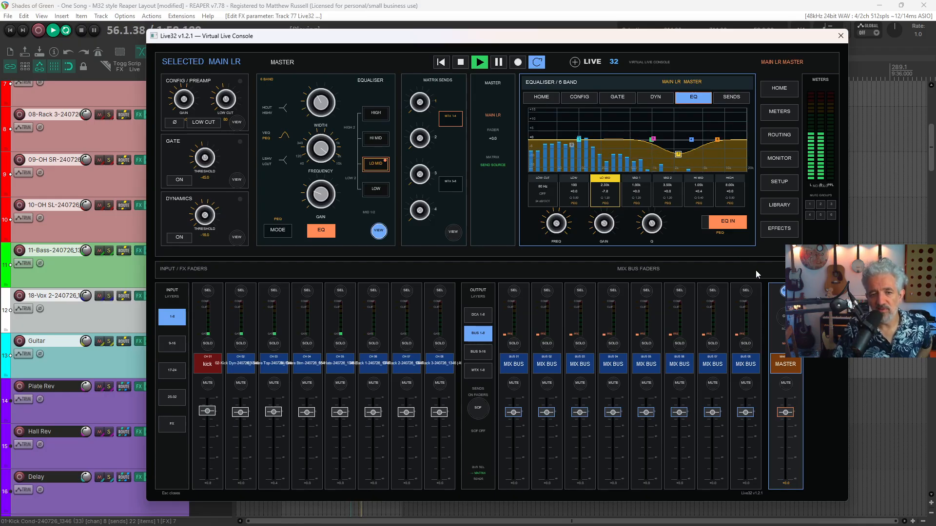
Step: During playback, boost the kick channel's LOW EQ band about 6.4 dB at about 88 Hz, adjust its width and pause
left_click(209, 292)
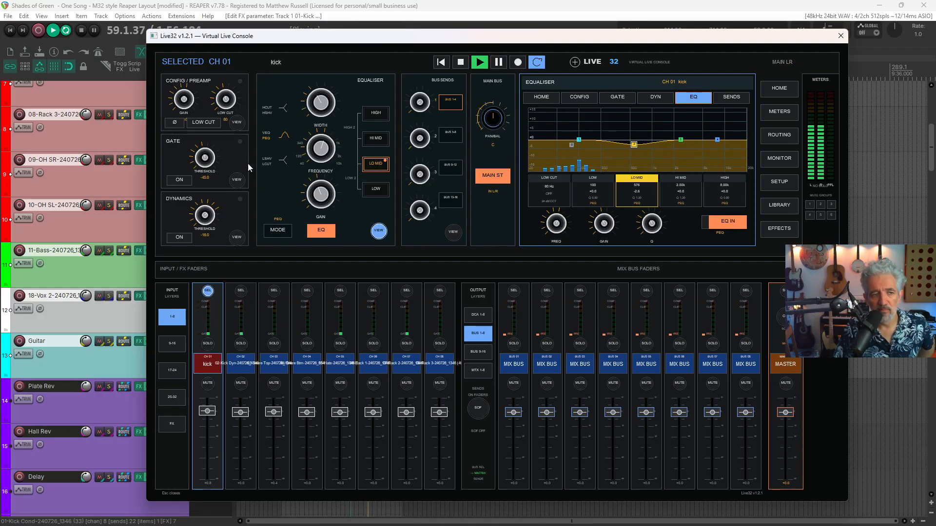
left_click(376, 189)
left_click_drag(323, 205, 317, 186)
left_click_drag(320, 148, 320, 147)
left_click_drag(320, 104, 314, 71)
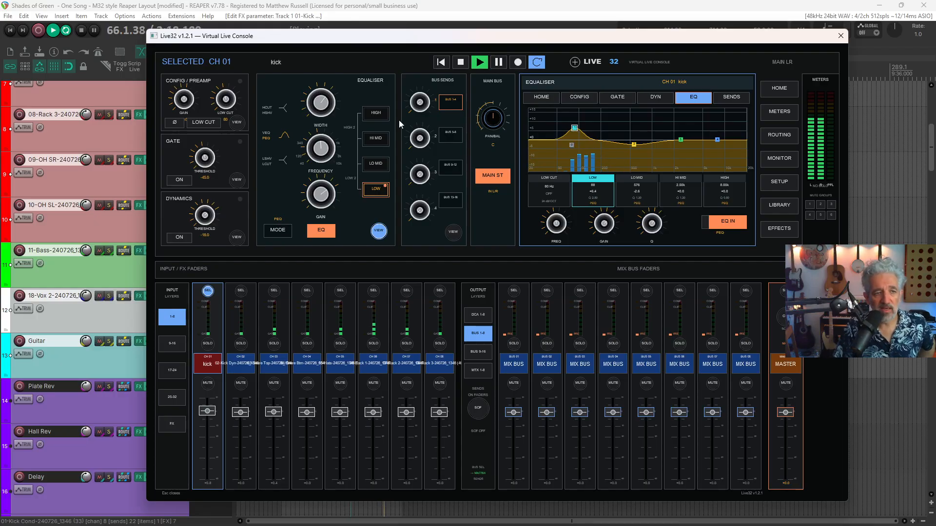
left_click(499, 61)
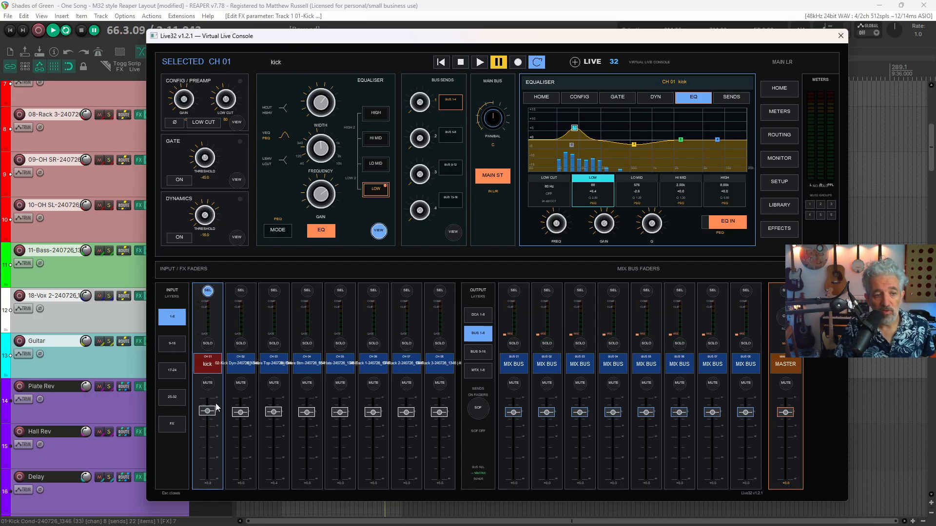
Step: Link the kick channel with channel 2 on its Home page and lower the linked faders to -4.4 dB
left_click(775, 91)
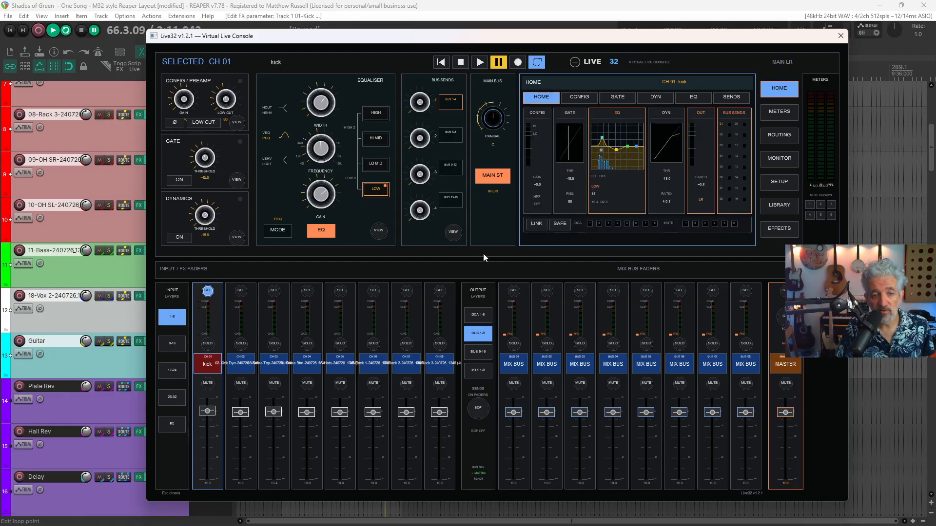
left_click(537, 224)
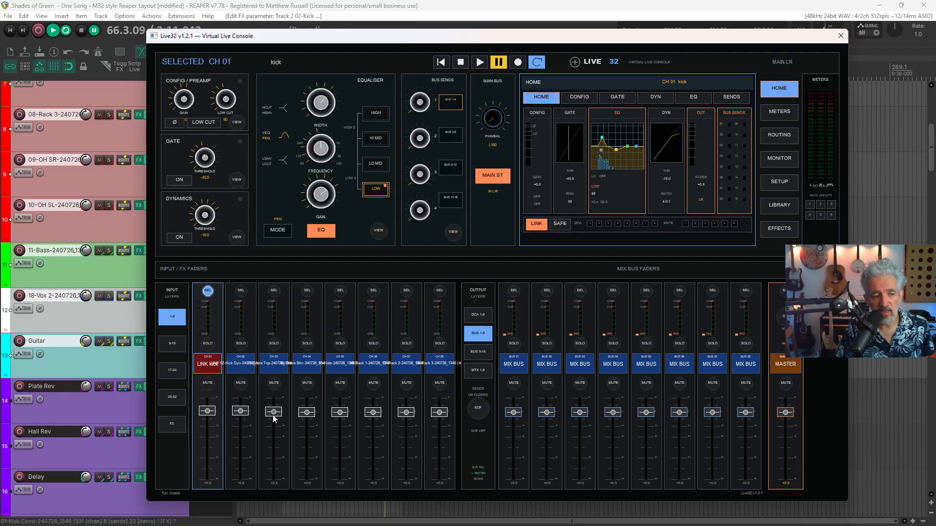
mouse_move(207, 414)
left_mouse_down()
mouse_move(209, 445)
mouse_move(215, 406)
mouse_move(216, 419)
left_mouse_up()
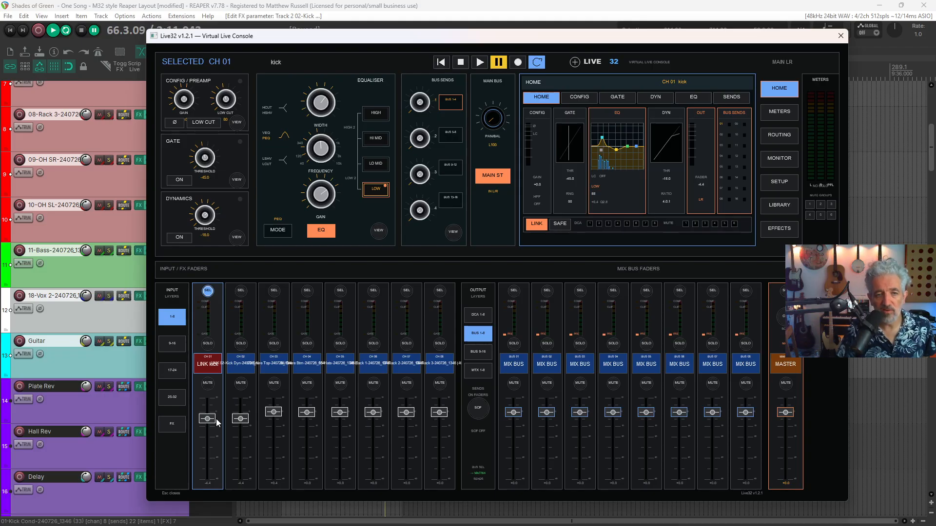
Step: Look through the linked kick channel's Config, Gate, Dynamics, EQ and Sends pages
left_click(573, 95)
left_click(616, 96)
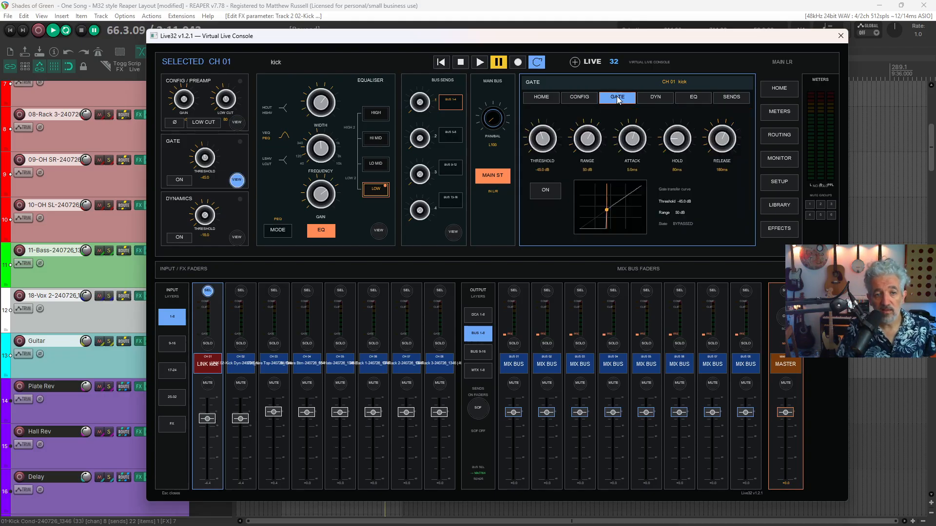
left_click(658, 98)
left_click(688, 96)
left_click(729, 100)
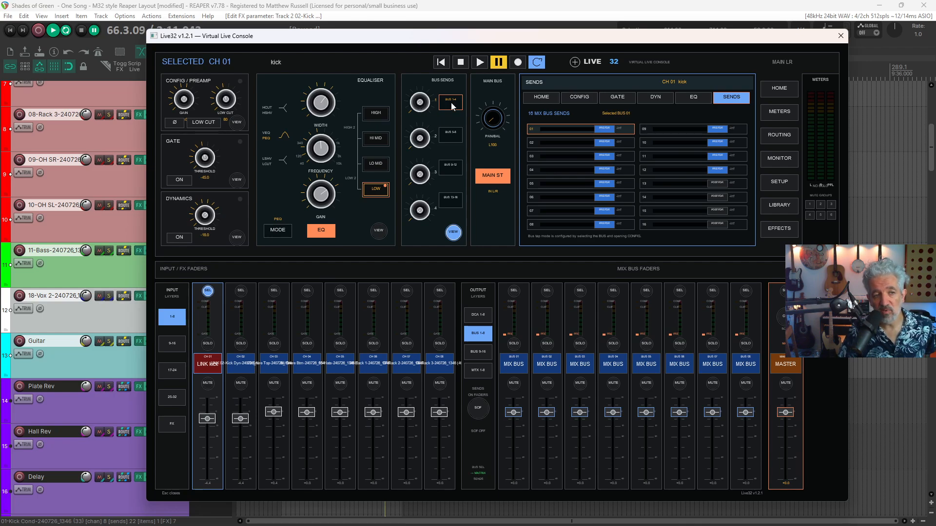
Step: Raise the kick channel's sends to mix buses 1, 2, 11 and 9
left_click_drag(419, 102, 410, 83)
left_click_drag(415, 136, 410, 107)
left_click(449, 167)
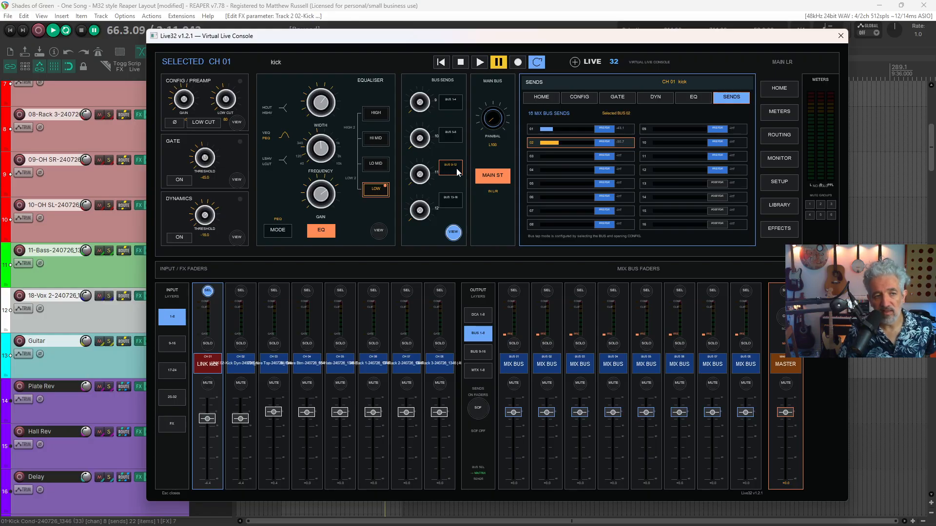
left_click_drag(418, 181, 413, 155)
mouse_move(415, 101)
left_mouse_down()
mouse_move(409, 71)
mouse_move(411, 89)
left_mouse_up()
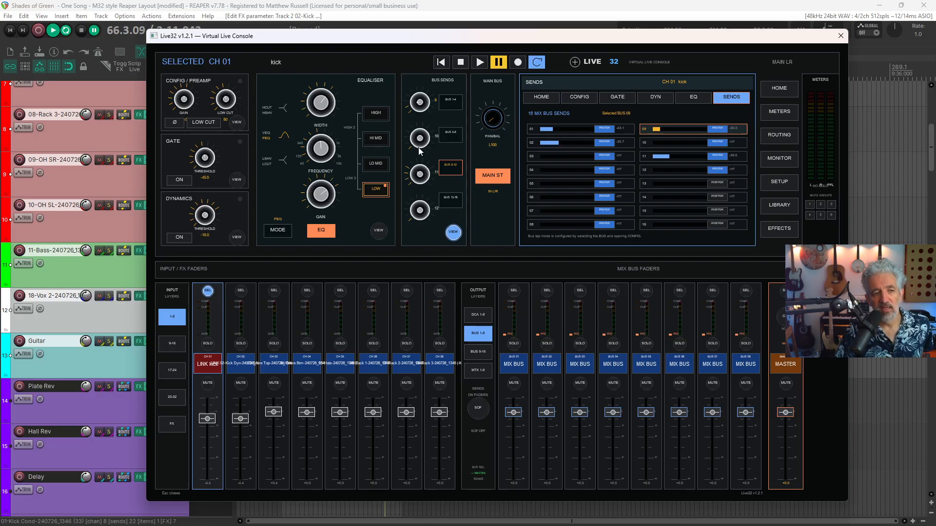
Step: Turn on Sends on Faders for the kick channel, show the DCA 1-8 output layer and select DCA 01
left_click(478, 410)
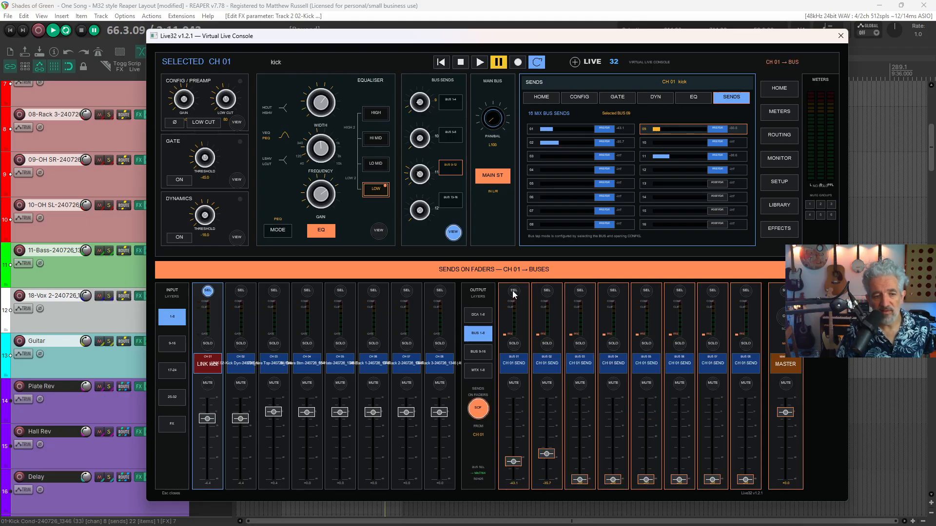
left_click(483, 315)
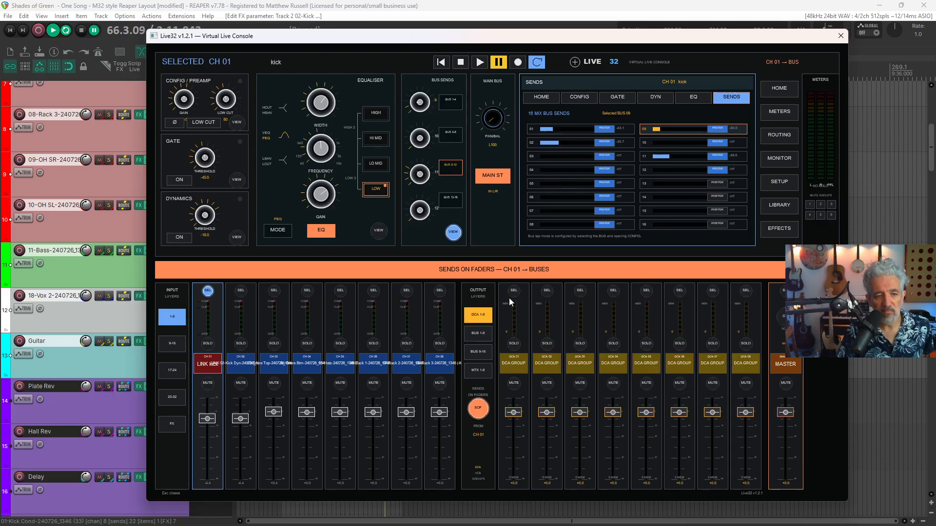
left_click(513, 291)
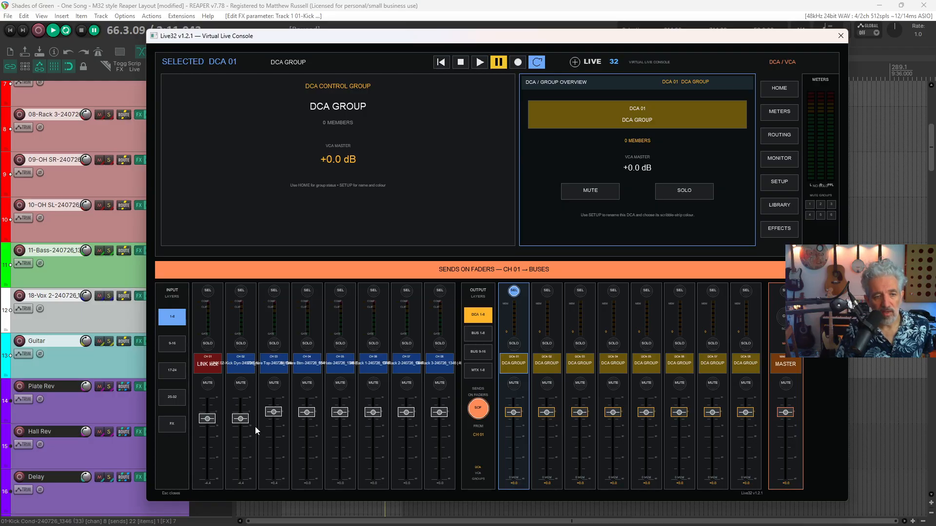
Step: Lower the linked kick faders and bring them back close to 0 dB, nudging channel 4's fader down slightly
left_click_drag(215, 419, 218, 456)
mouse_move(307, 413)
left_mouse_down()
mouse_move(308, 433)
mouse_move(308, 414)
left_mouse_up()
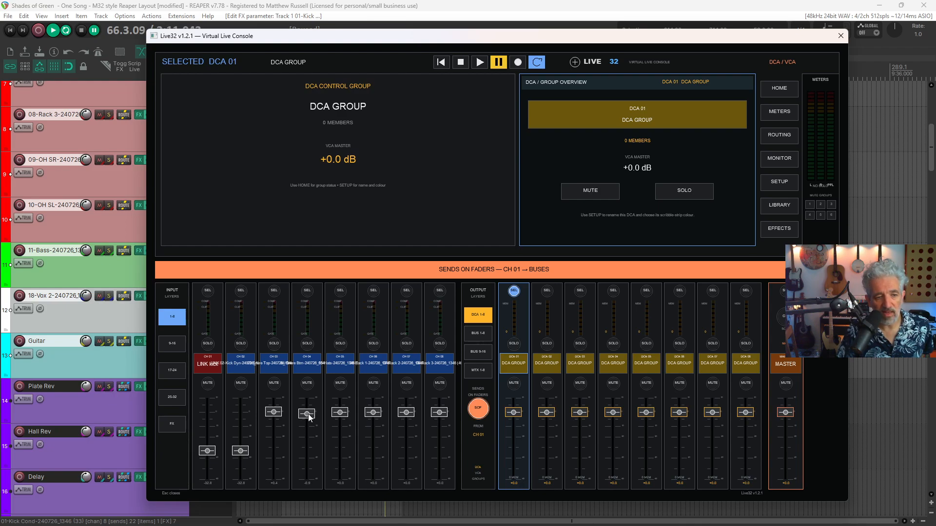
left_click_drag(211, 453, 211, 413)
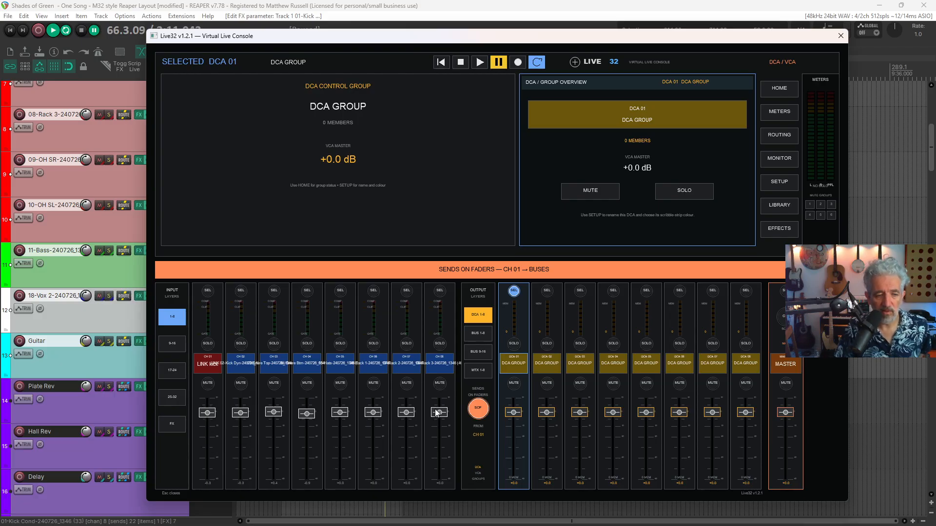
Step: Select the kick channel and toggle Sends on Faders off and on, leaving it on
left_click(479, 411)
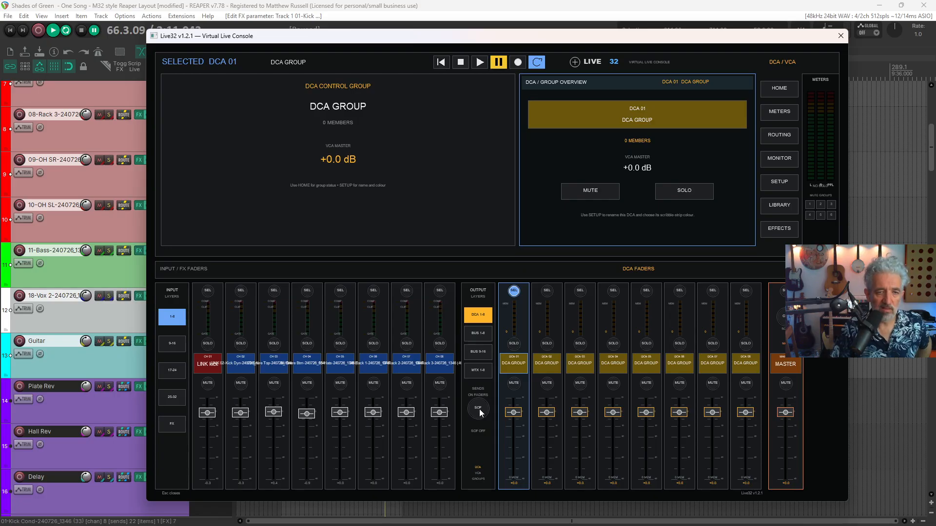
left_click(479, 411)
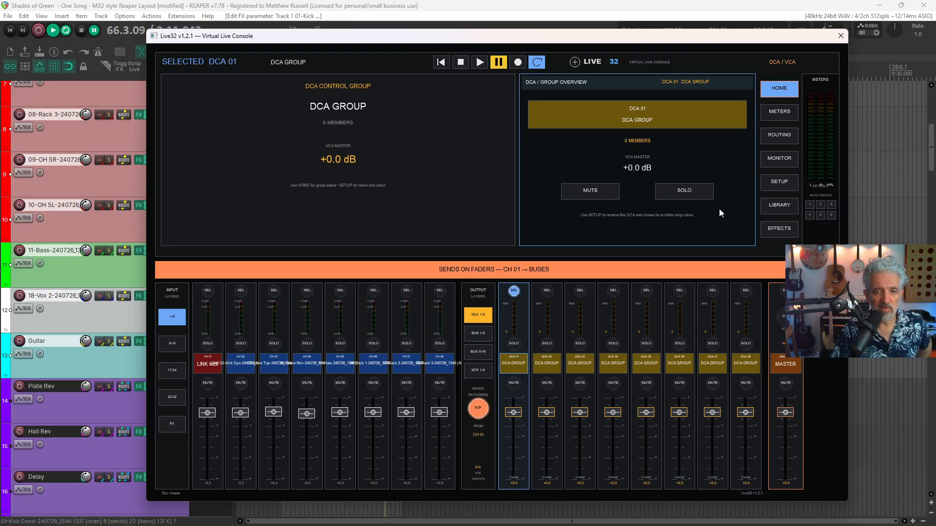
left_click(208, 291)
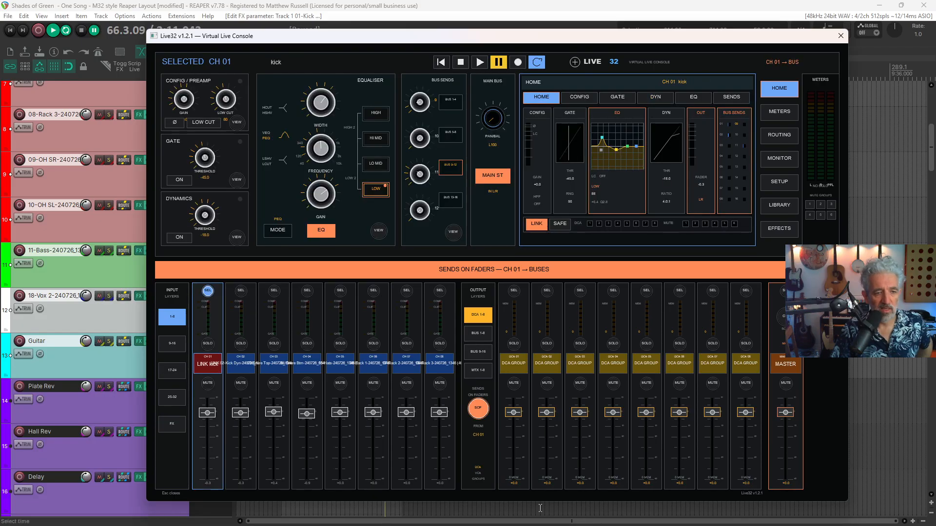
left_click(483, 412)
left_click(481, 411)
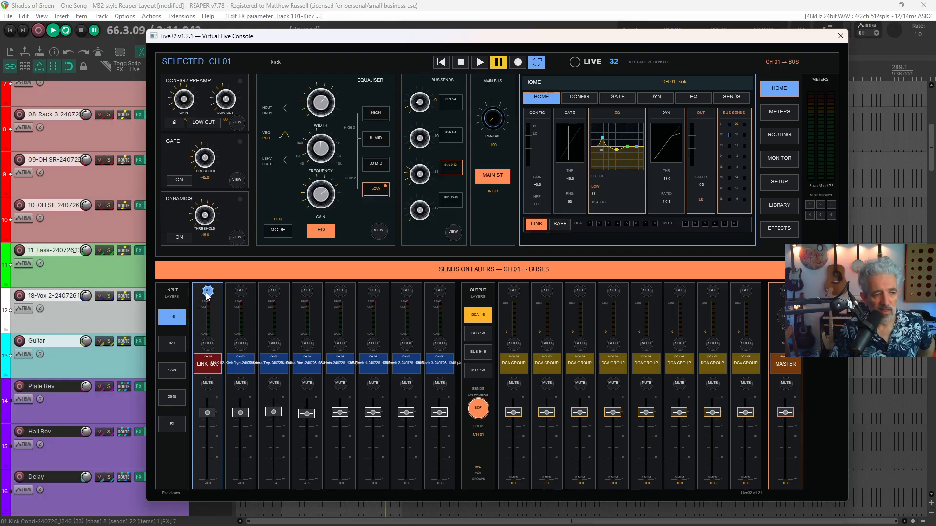
Step: Compare channel 2 with the linked kick channel and check the Sends on Faders mode by toggling it
left_click(241, 290)
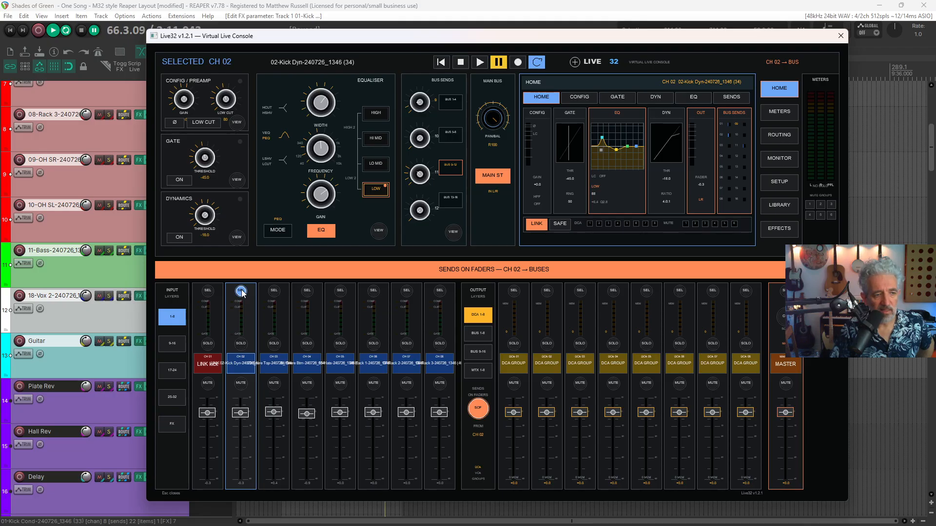
left_click(210, 291)
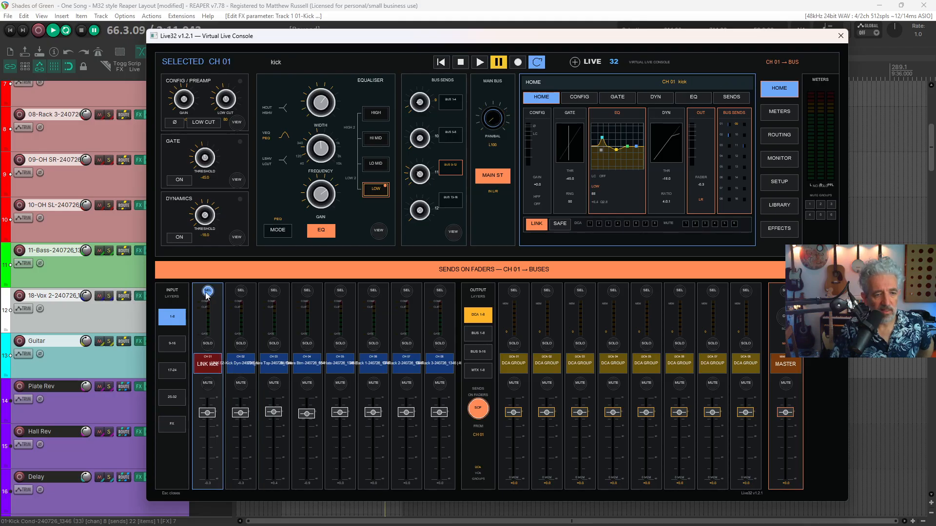
left_click(479, 412)
left_click(479, 412)
left_click(479, 412)
left_click(479, 412)
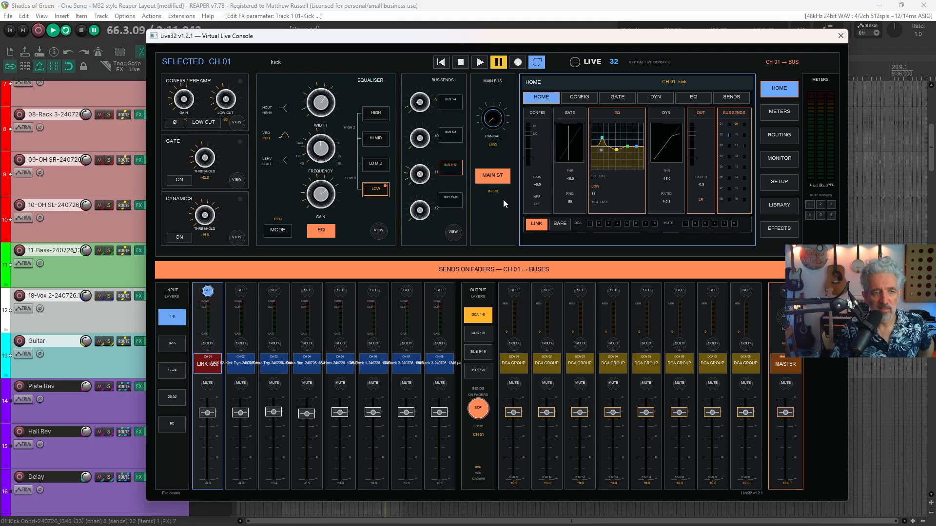
Step: Raise the DCA 1 fader to about +3.2 dB and the DCA 4 fader to about +7.6 dB
mouse_move(513, 413)
left_mouse_down()
mouse_move(516, 439)
mouse_move(519, 407)
left_mouse_up()
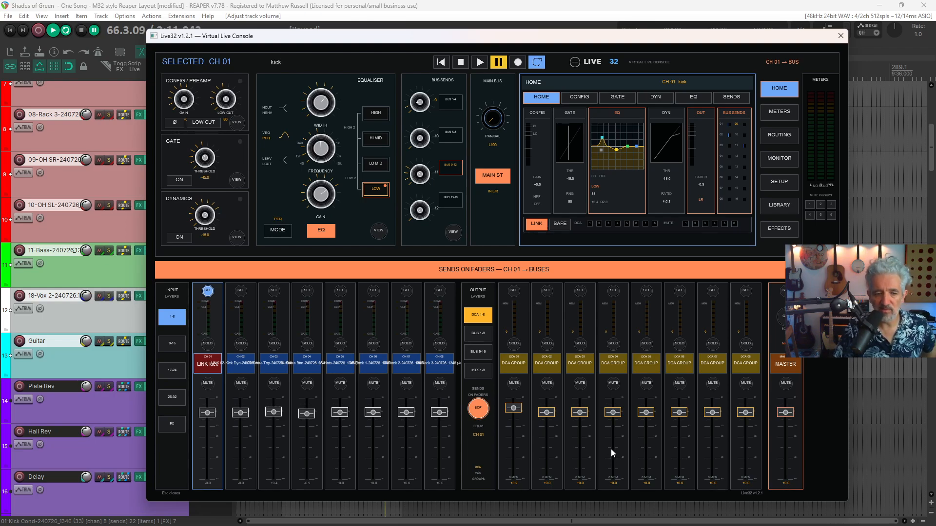
mouse_move(616, 418)
left_mouse_down()
mouse_move(615, 432)
mouse_move(616, 420)
left_mouse_up()
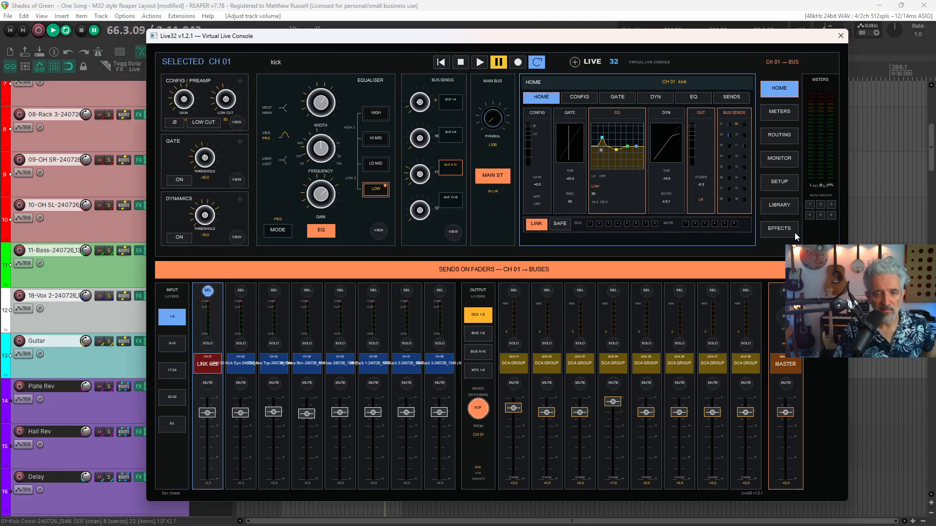
Step: Review the Meters, Routing, Monitor, Setup, Library and Effects pages for the kick channel
left_click(778, 116)
left_click(780, 135)
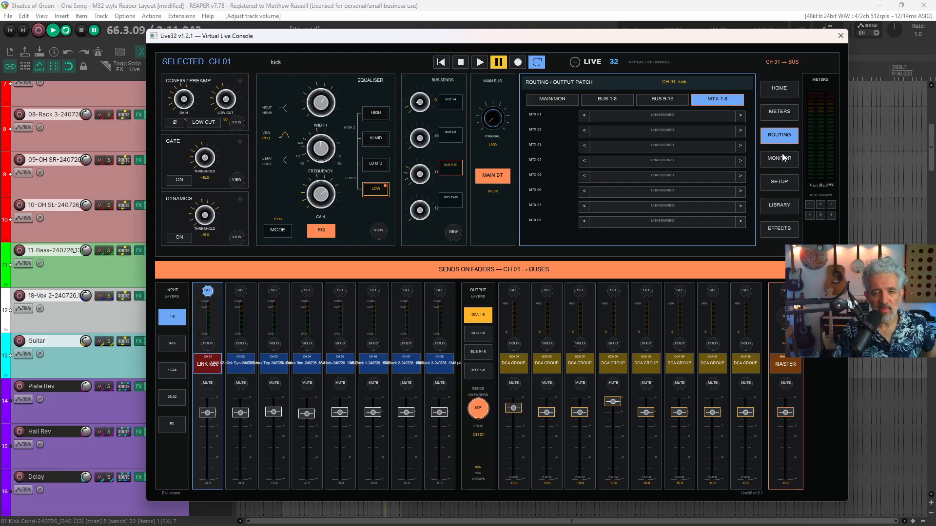
left_click(781, 159)
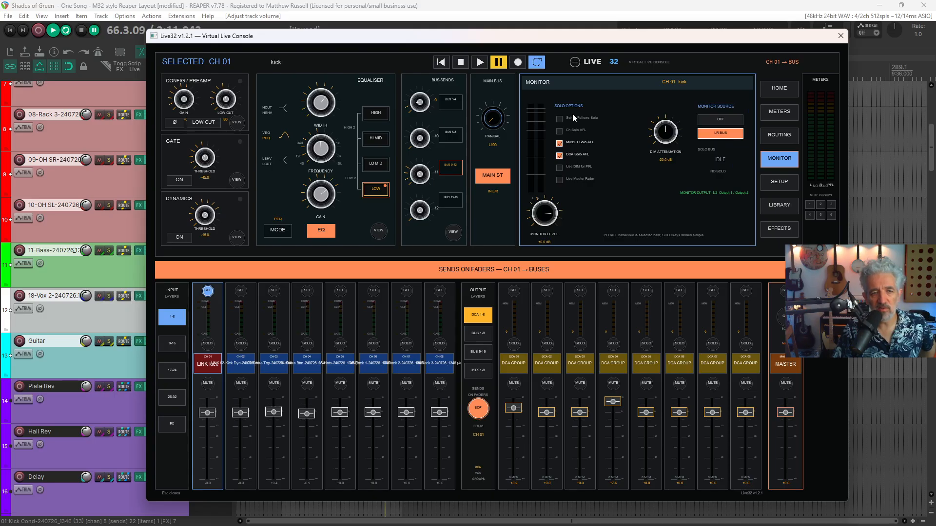
left_click(781, 182)
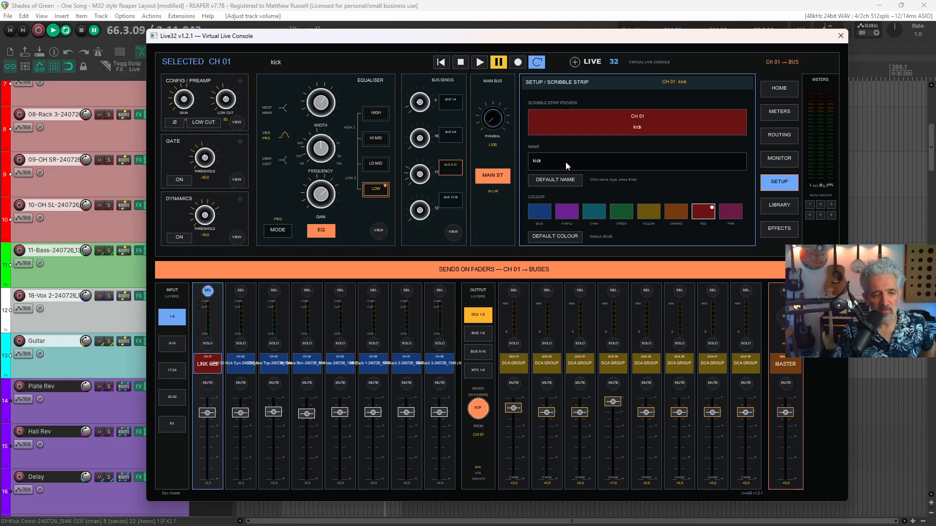
left_click(783, 211)
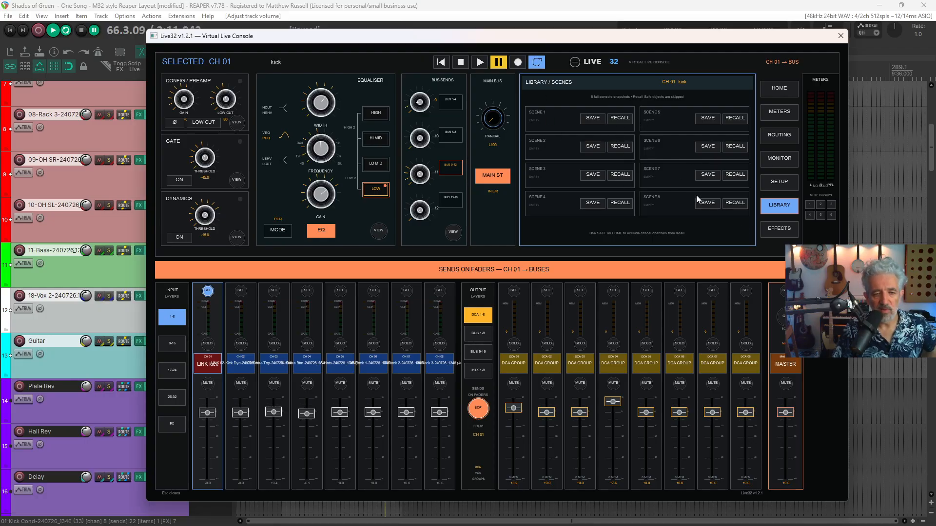
left_click(778, 232)
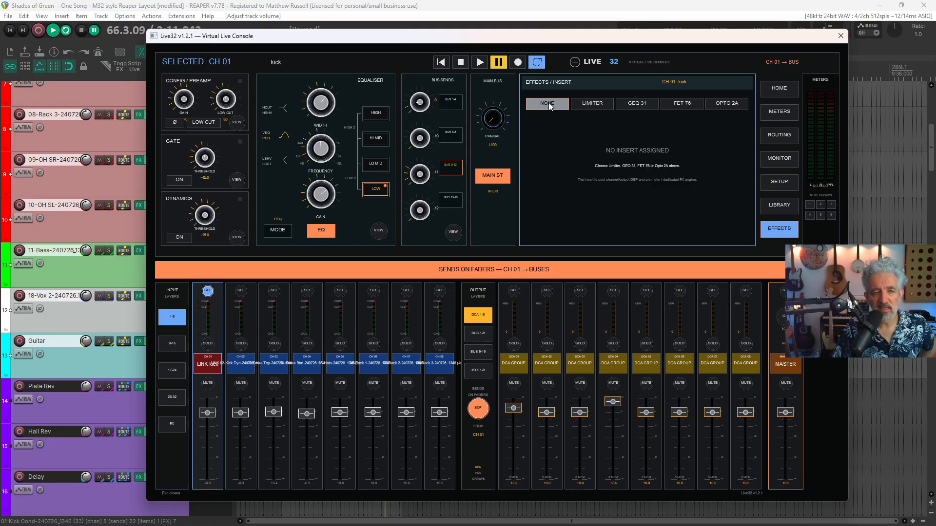
Step: Try the Limiter, GEQ 31, FET 76 and Opto 2A inserts on channel 2, and set its insert back to None
left_click(241, 291)
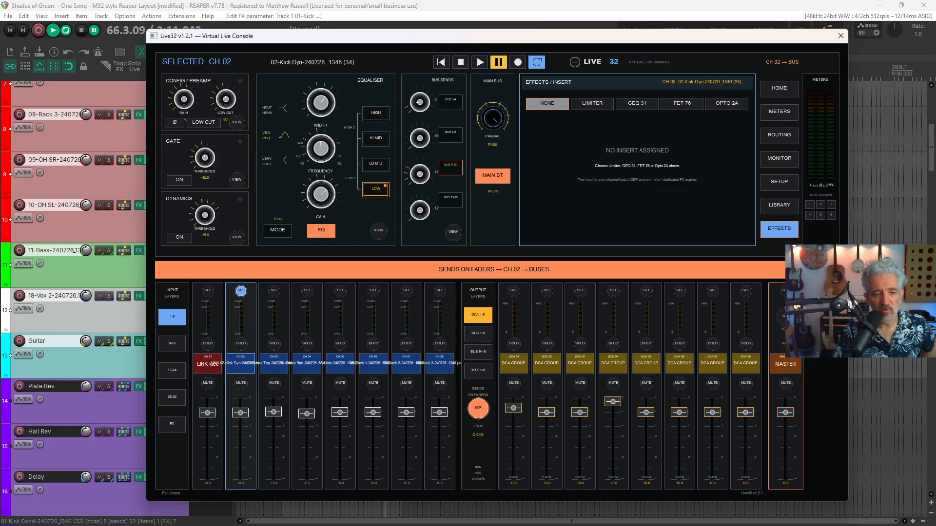
left_click(591, 104)
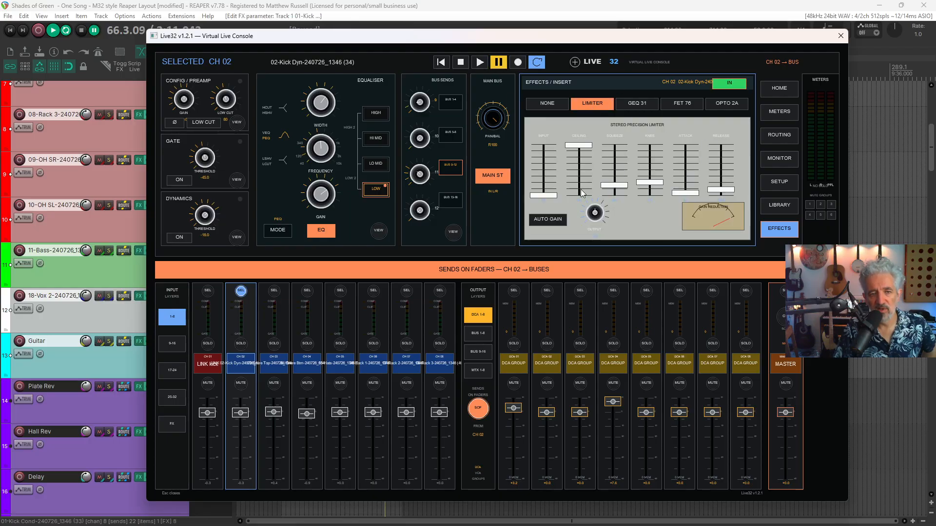
left_click(637, 105)
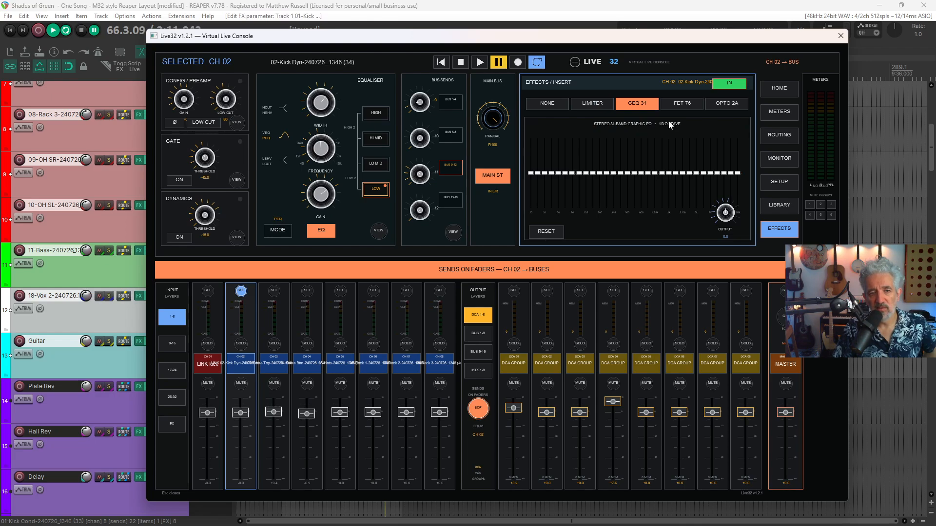
left_click(680, 107)
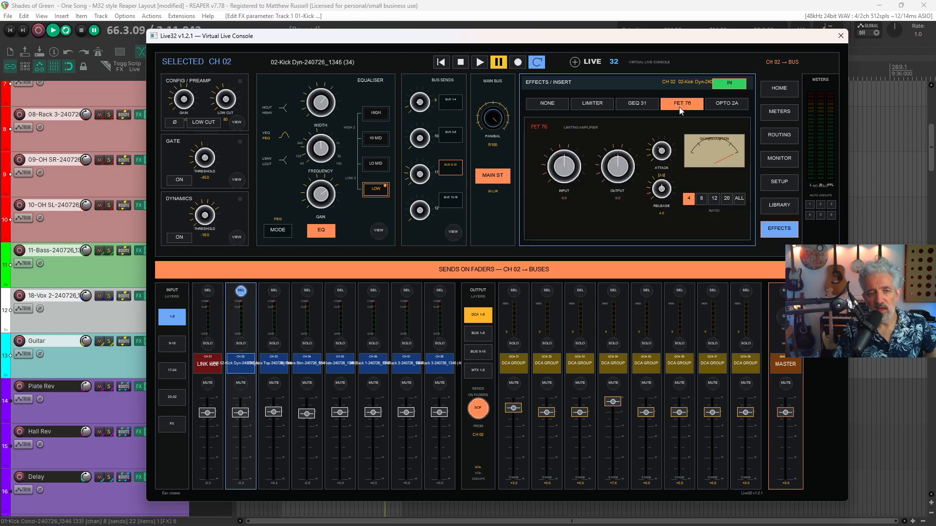
left_click(730, 103)
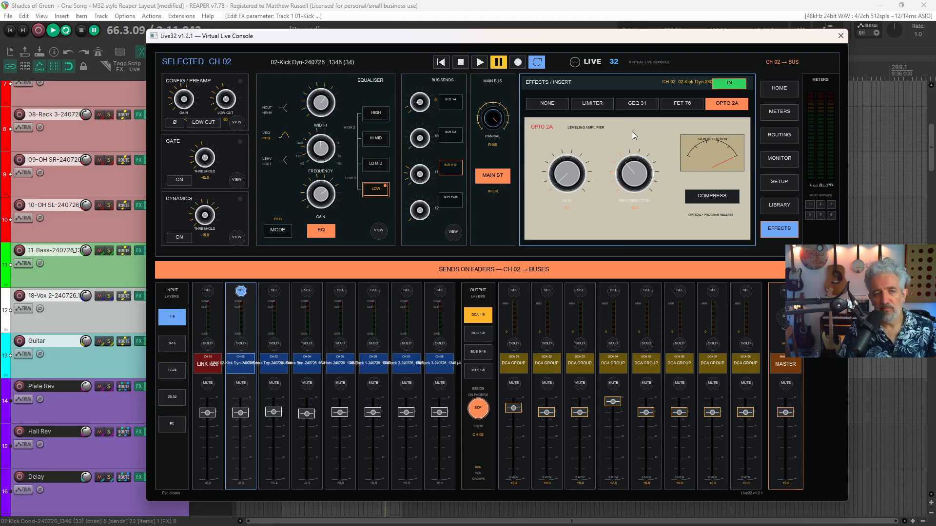
left_click(547, 103)
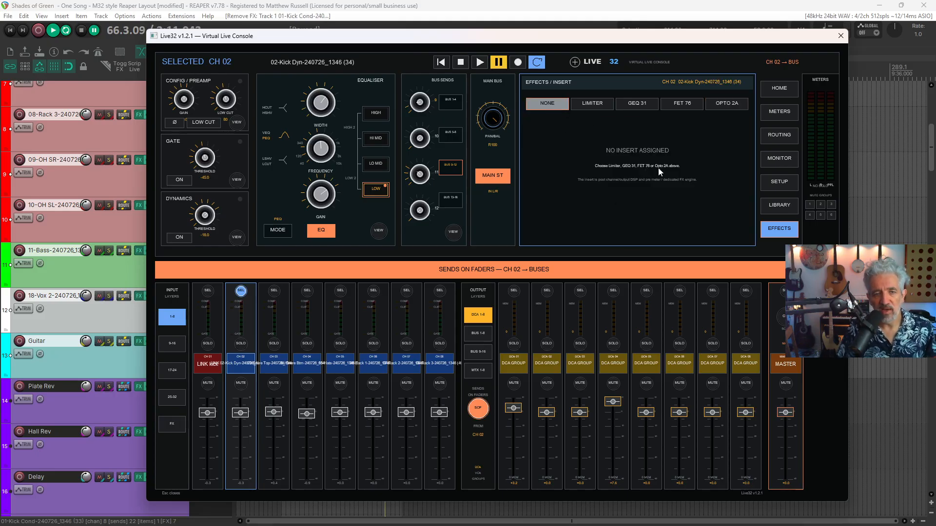
left_click(593, 104)
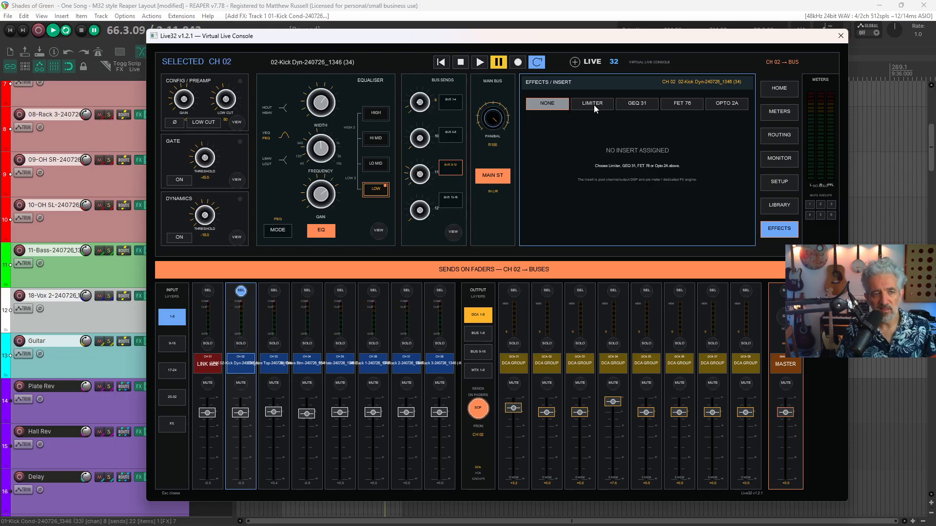
left_click(648, 105)
left_click(546, 106)
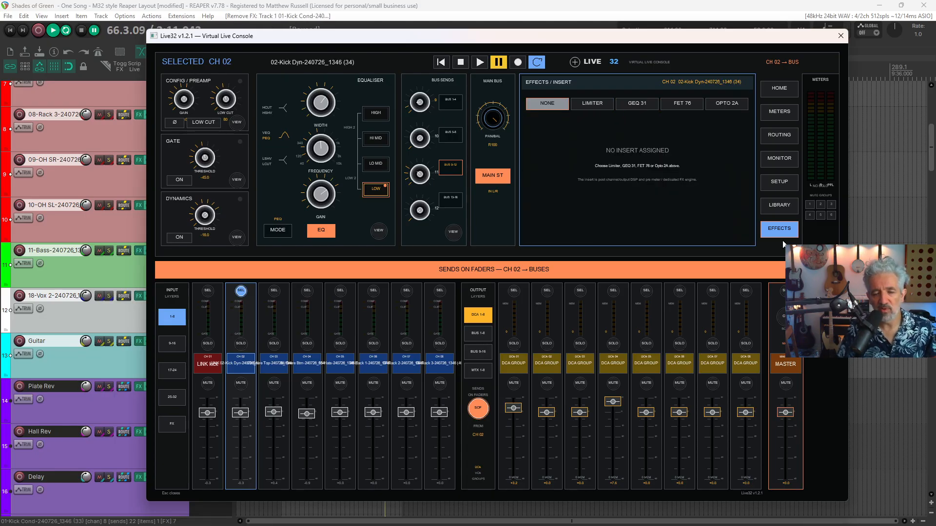
Step: Revisit the scene library and scribble strip setup, and return to the Home page with the DCA 1-8 output layer shown
left_click(775, 205)
left_click(778, 186)
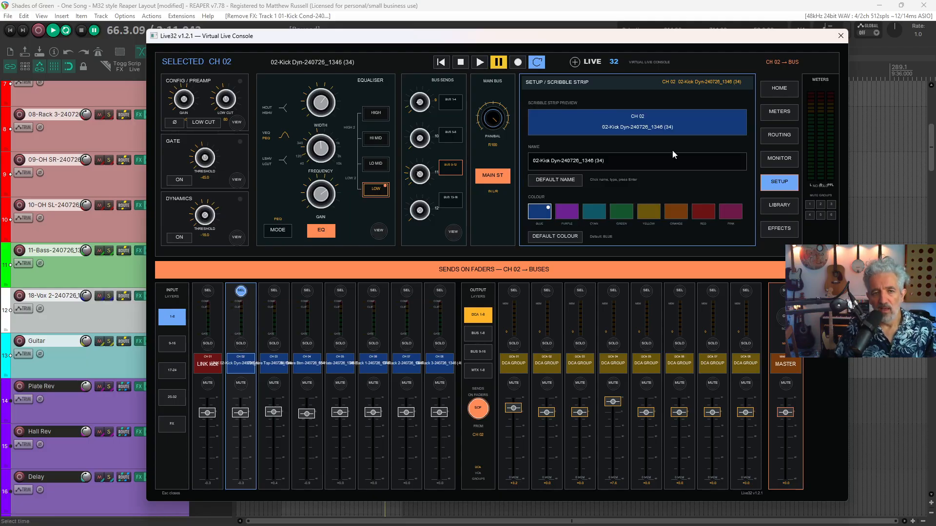
left_click(783, 89)
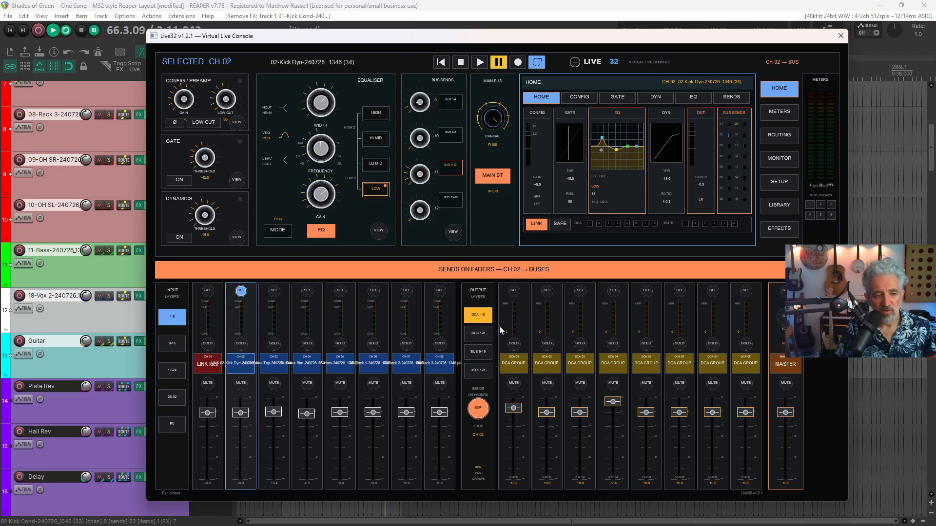
left_click(477, 334)
left_click(479, 316)
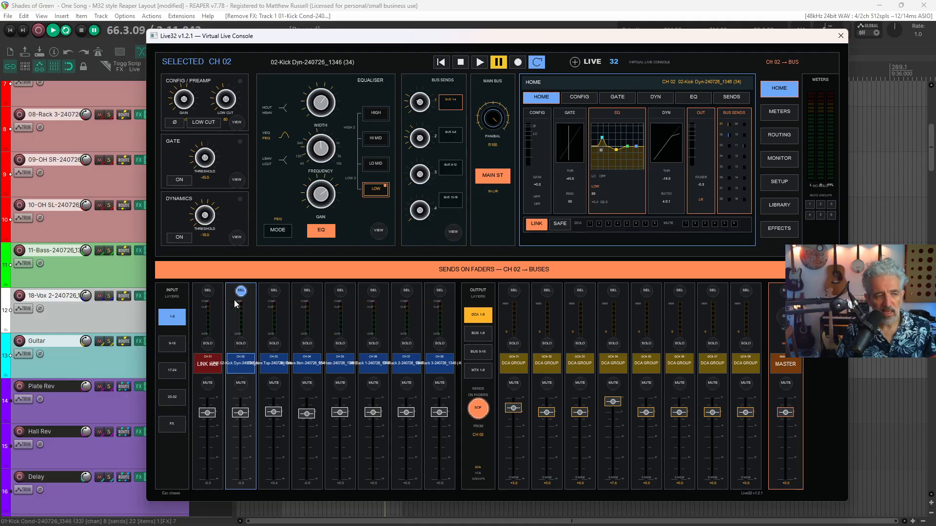
Step: Assign the linked kick channels 1 and 2 and snare top channel 3 to DCA 1
left_click(208, 291)
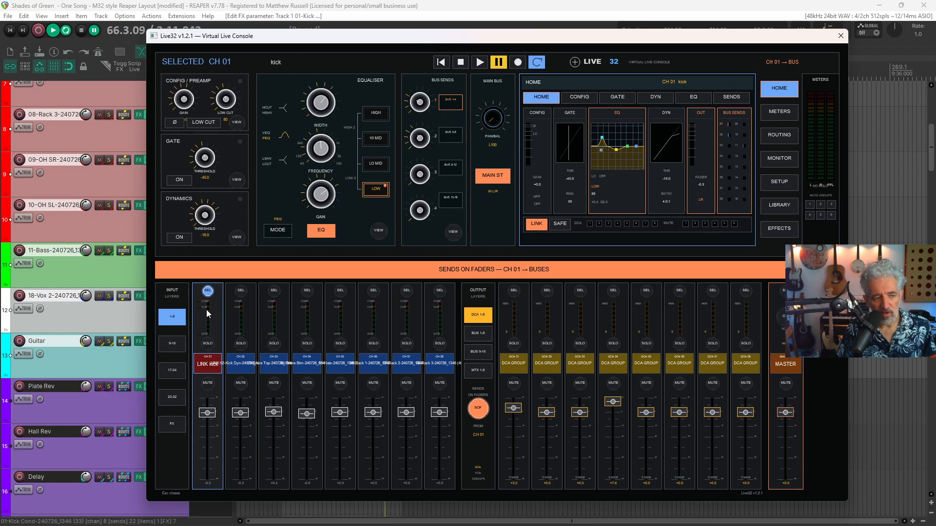
left_click(590, 224)
left_click(242, 291)
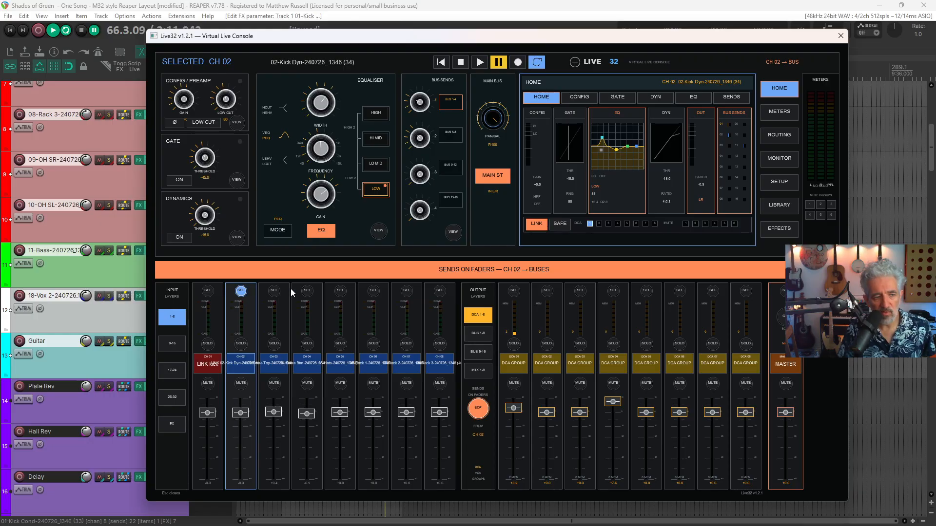
left_click(274, 291)
left_click(589, 224)
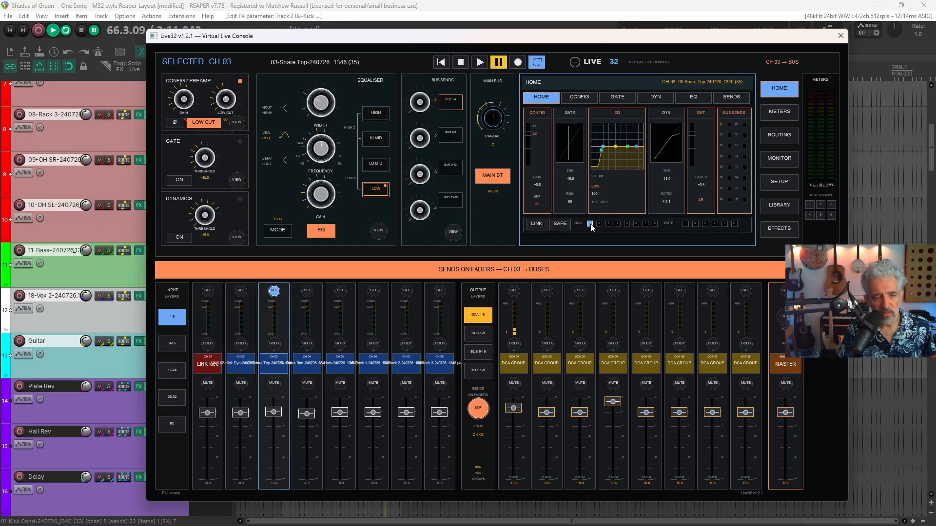
Step: Assign channels 4 through 8 to DCA 1
left_click(307, 292)
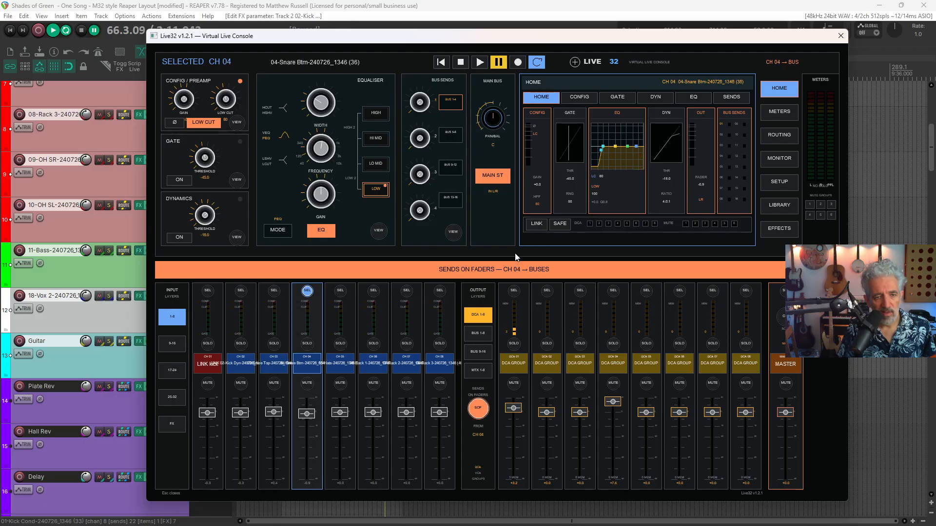
left_click(340, 291)
left_click(374, 291)
left_click(589, 224)
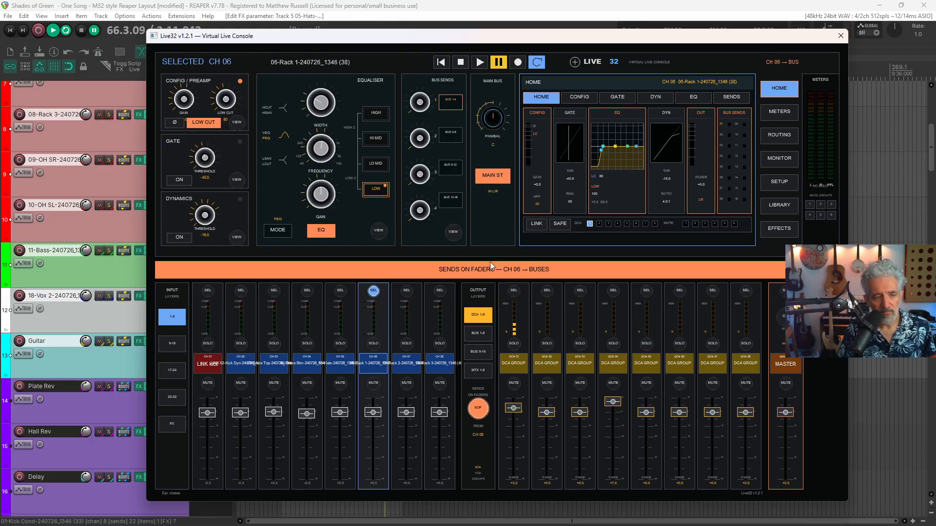
left_click(407, 291)
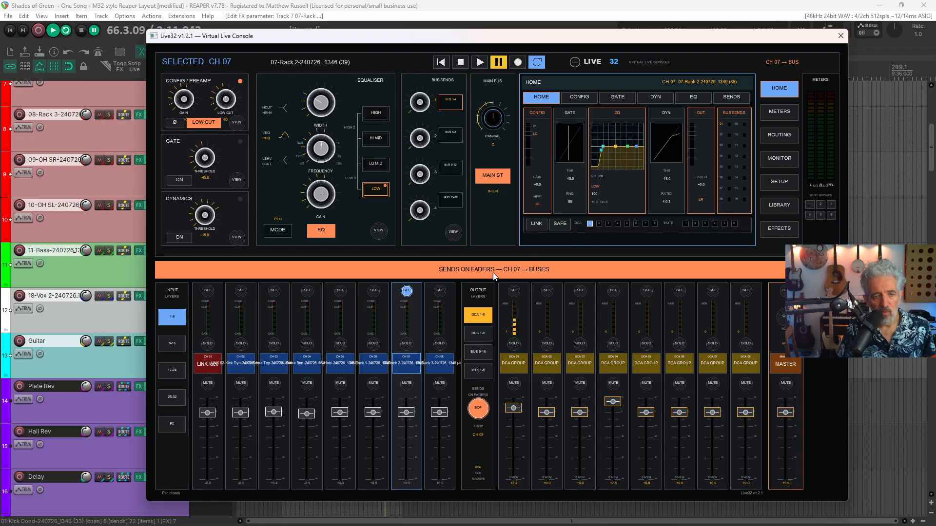
left_click(441, 290)
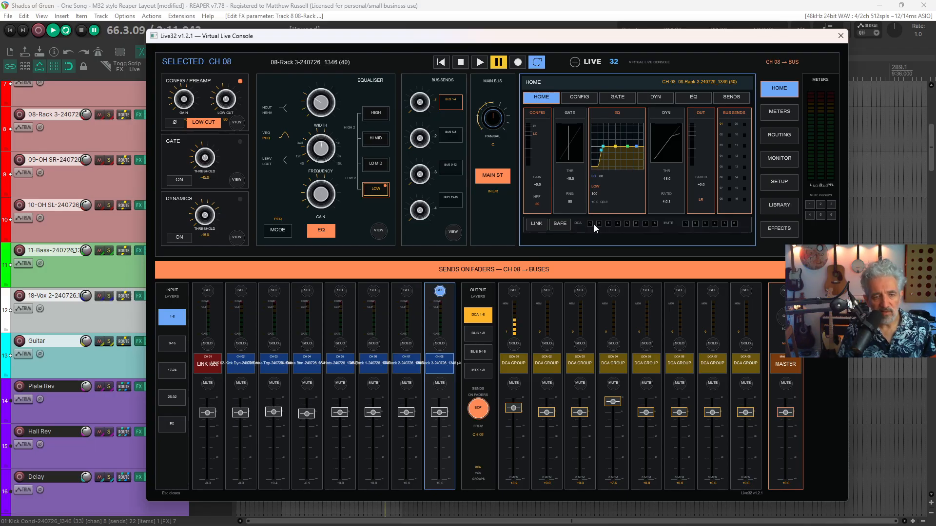
Step: Test DCA 1 by toggling its mute and pulling its fader fully down, and bring it back to just below 0 dB during playback
left_click(514, 384)
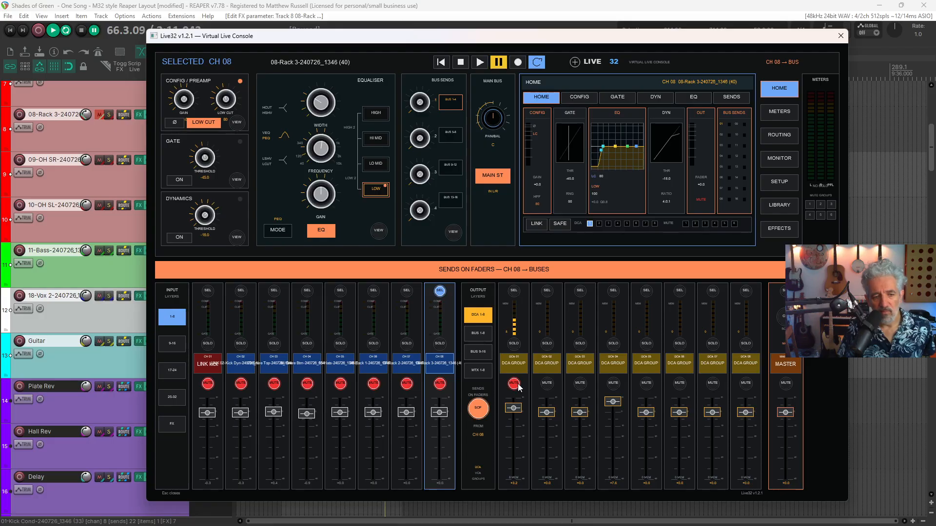
left_click(517, 384)
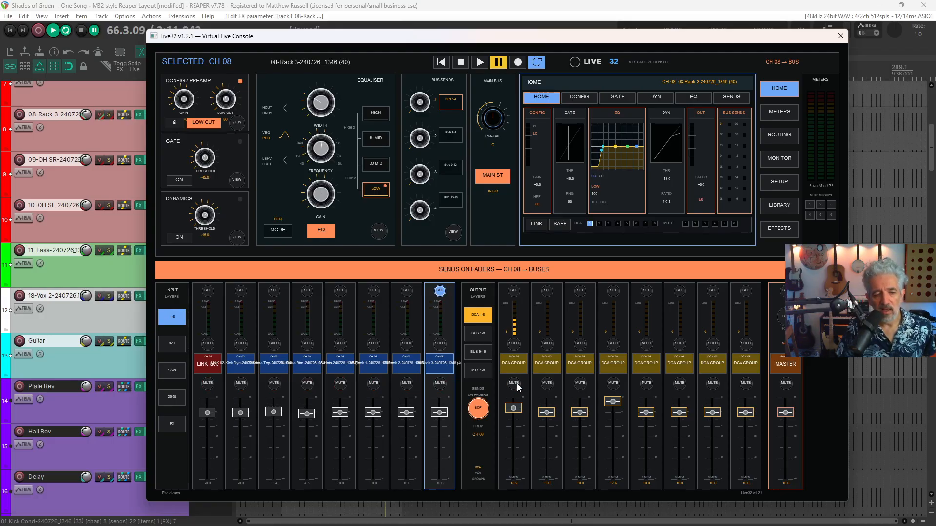
left_click_drag(513, 410, 513, 493)
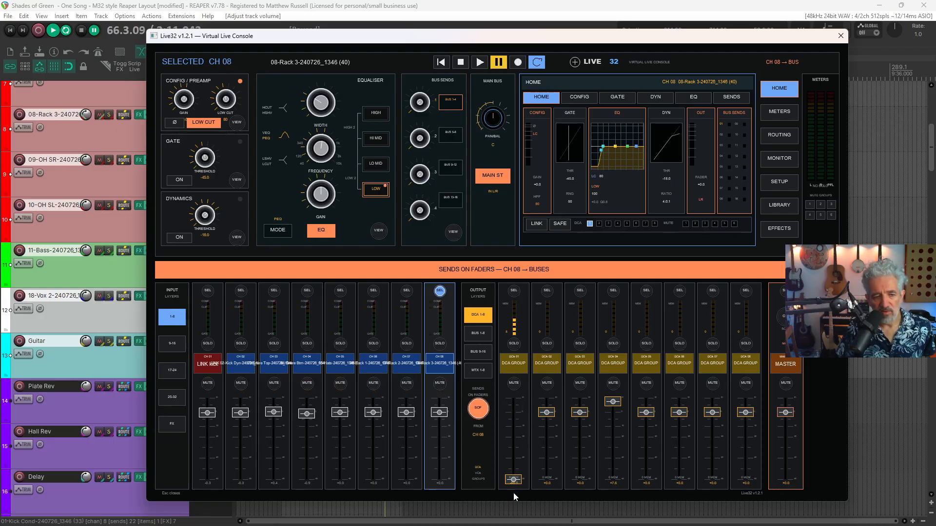
left_click_drag(513, 419, 513, 480)
left_click(480, 63)
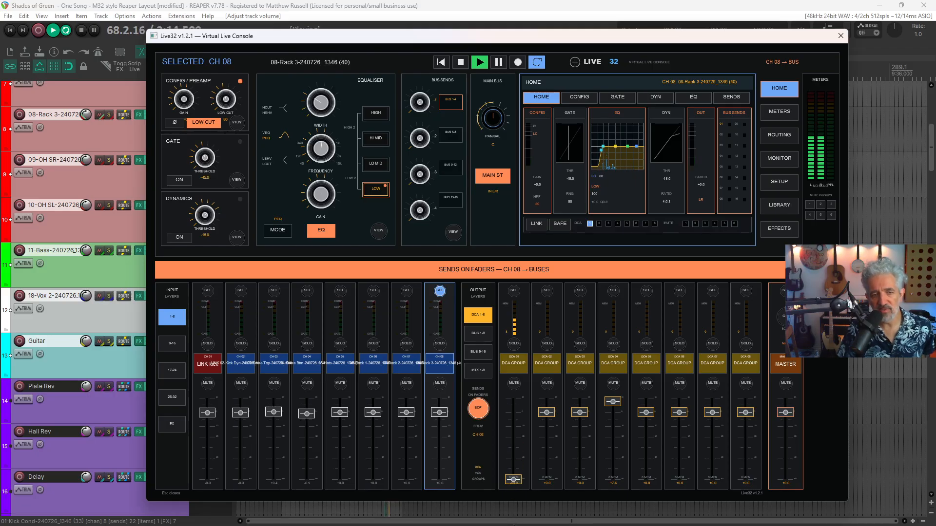
left_click_drag(513, 479, 511, 420)
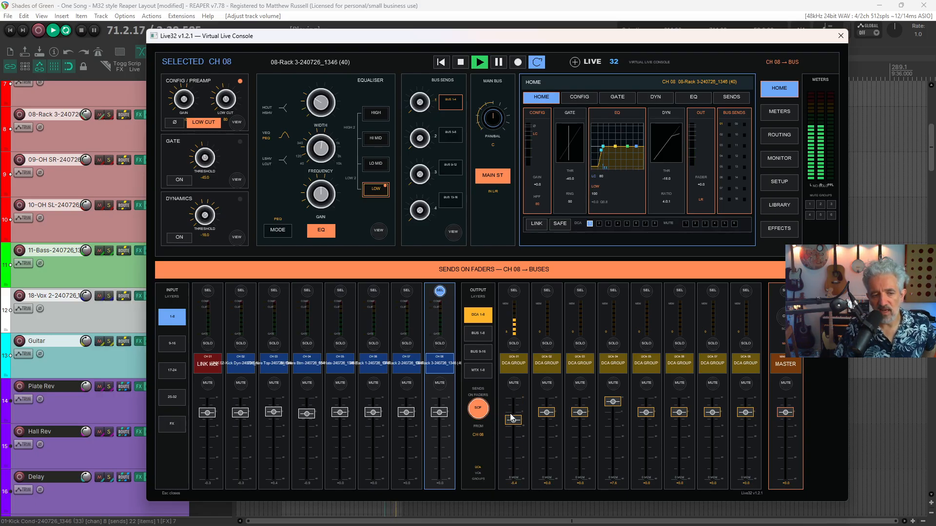
Step: Show the Bus 1-8 output layer, select mix bus 1 and slightly raise channel 3's send to it
left_click(477, 333)
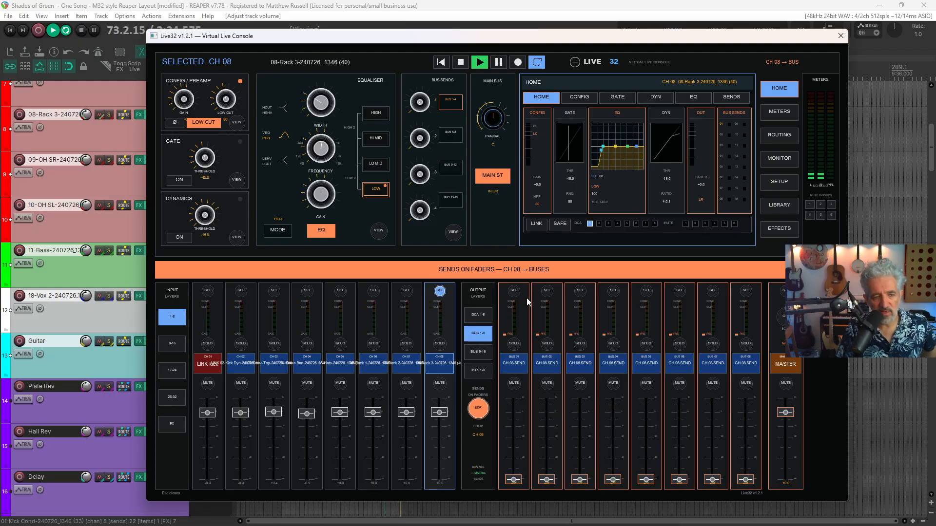
left_click(513, 291)
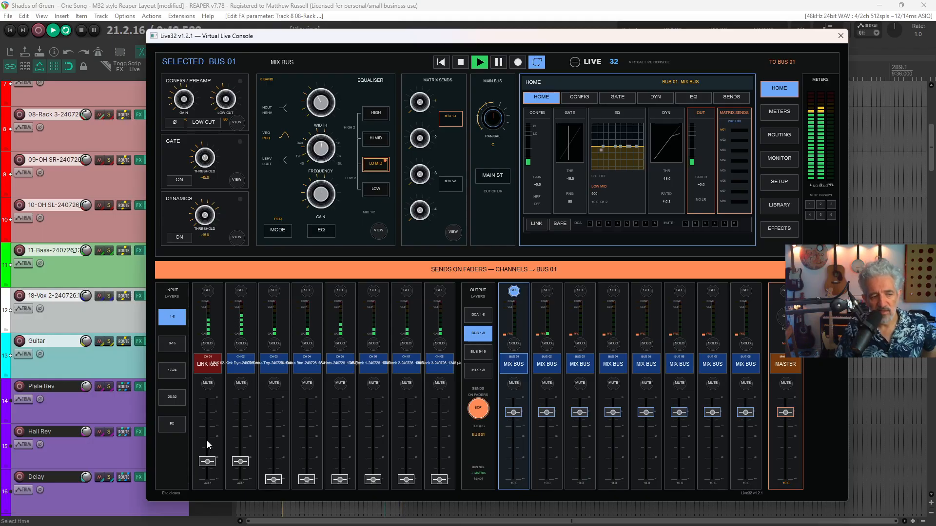
mouse_move(274, 479)
left_mouse_down()
mouse_move(274, 434)
mouse_move(279, 463)
left_mouse_up()
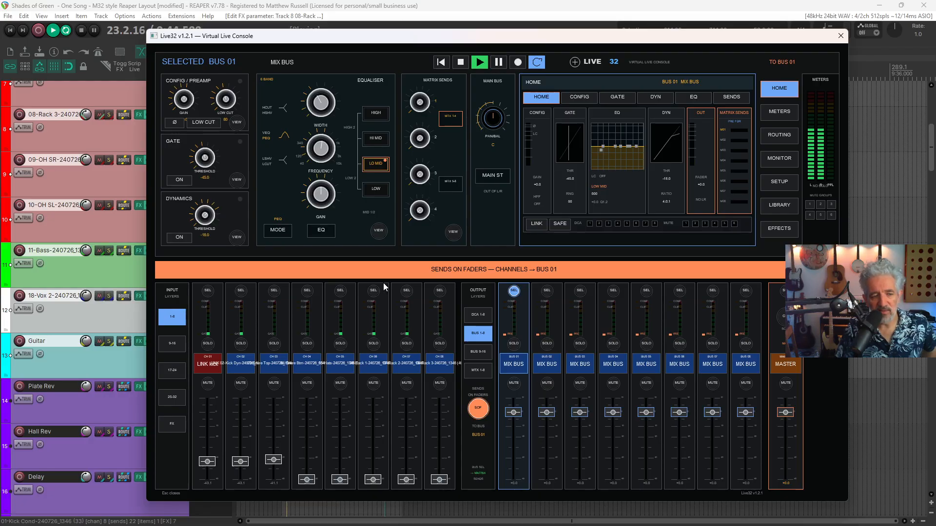
Step: Select the kick channel and raise its bus 1 send to about -4.4 dB and its bus 2 send to about -0.3 dB
left_click(208, 291)
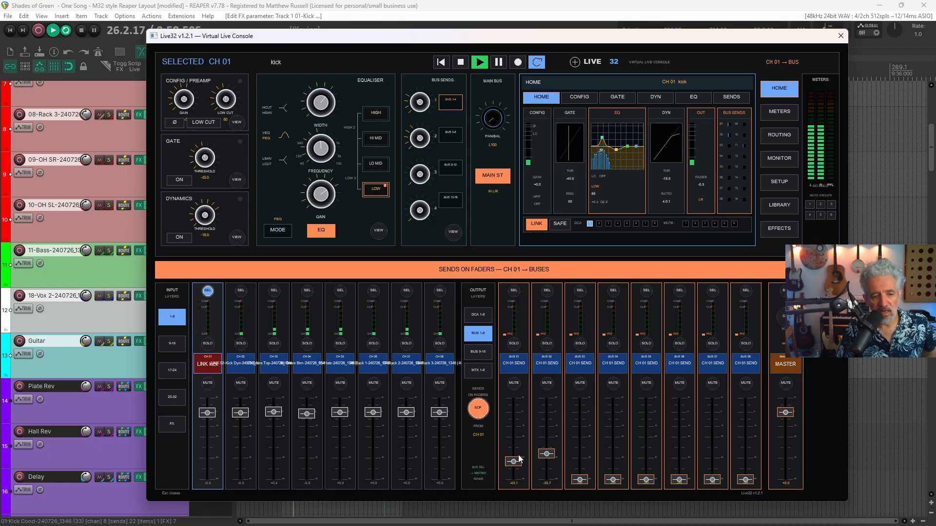
left_click_drag(513, 461, 513, 419)
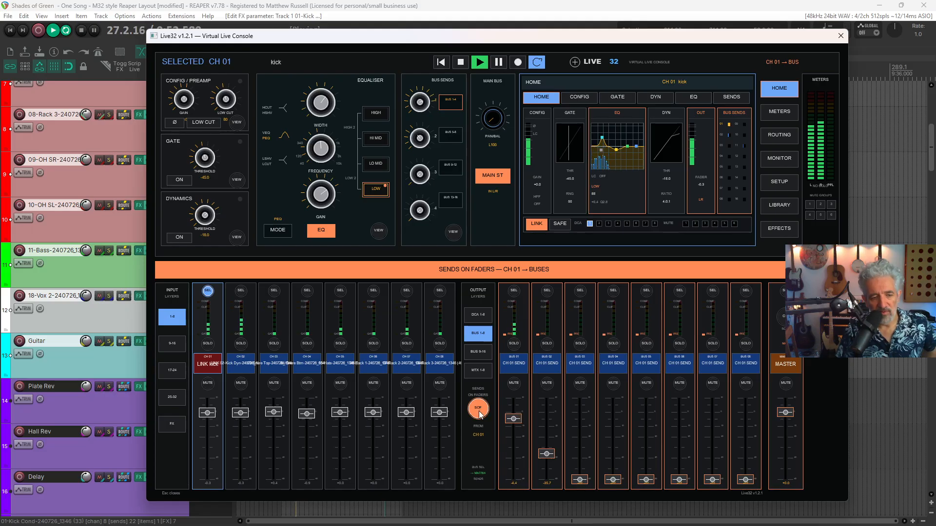
left_click_drag(547, 454, 515, 419)
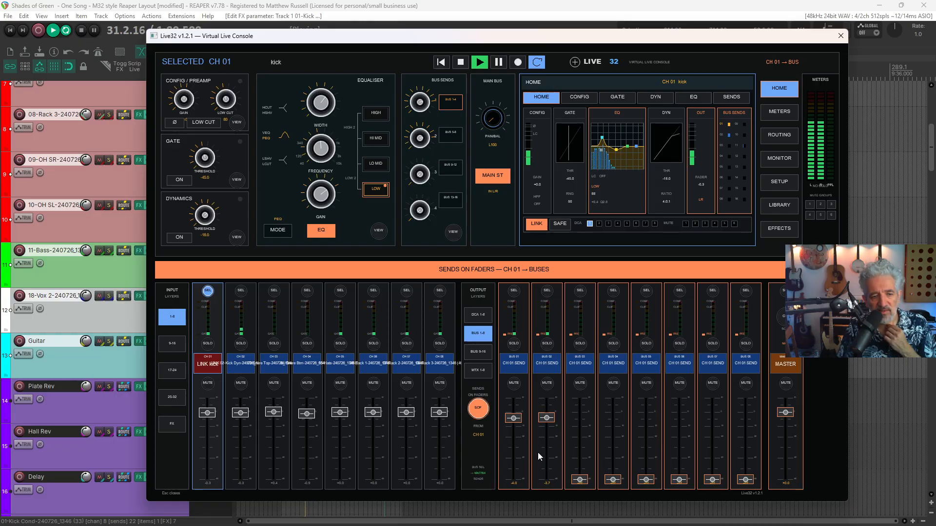
left_click_drag(516, 418, 546, 413)
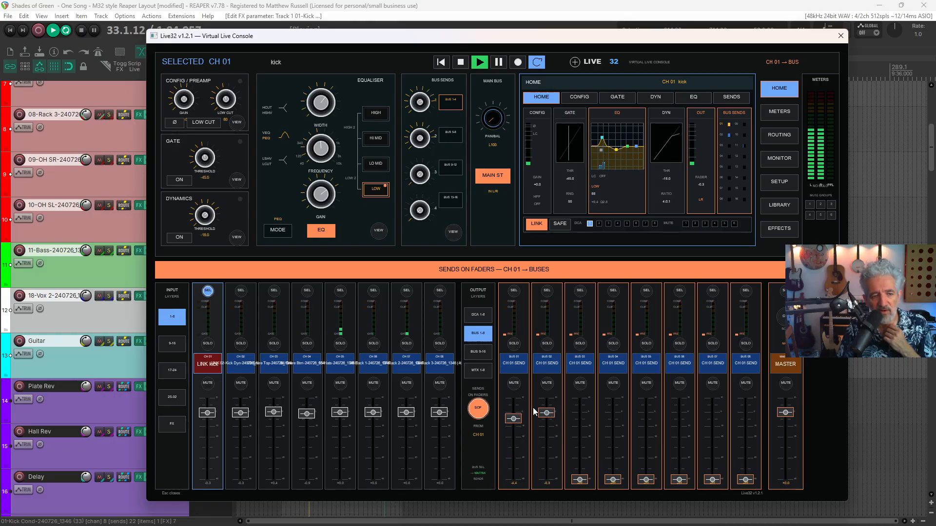
Step: Select mix bus 1, lower and restore channel 2's send to it, and turn off Sends on Faders
left_click(512, 291)
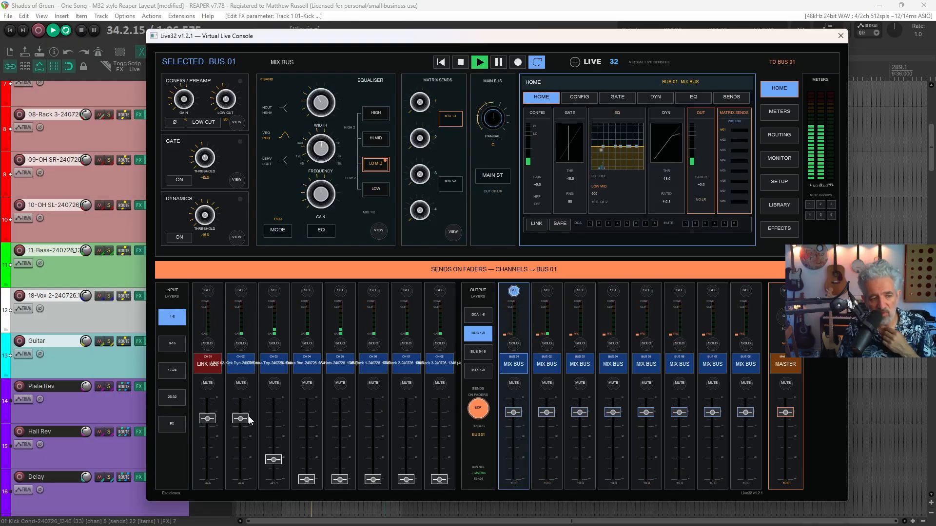
left_click_drag(243, 425, 244, 456)
mouse_move(247, 413)
left_mouse_down()
mouse_move(247, 451)
mouse_move(243, 417)
left_mouse_up()
left_click(478, 409)
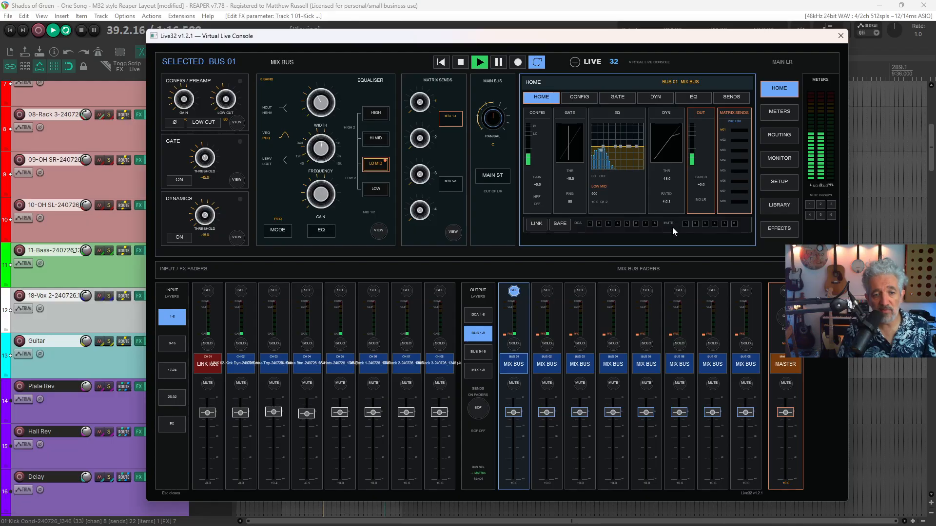
Step: Assign the kick channel and the snare top channel to mute group 1
left_click(207, 290)
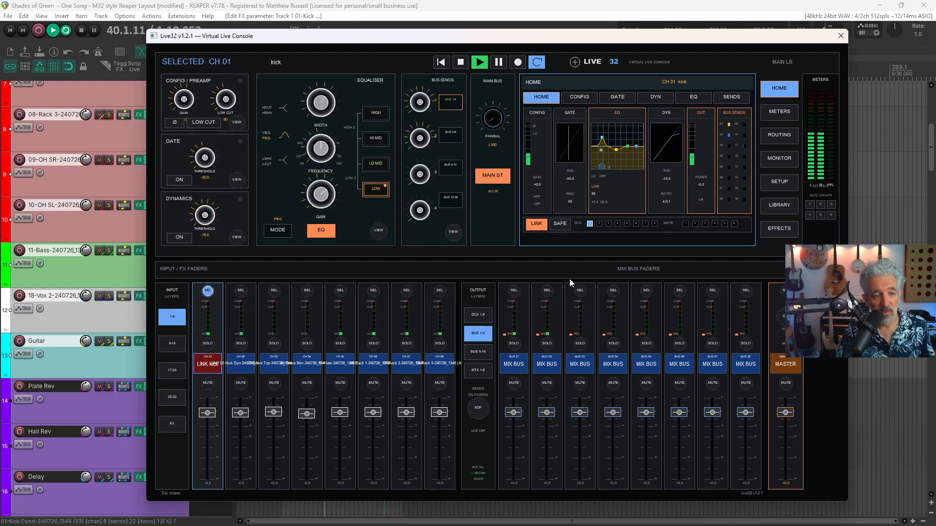
left_click(686, 224)
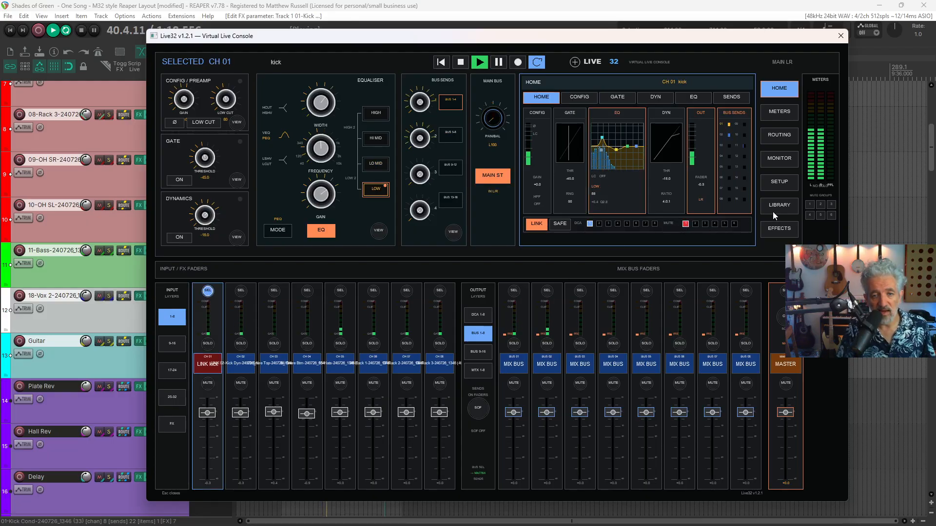
left_click(273, 291)
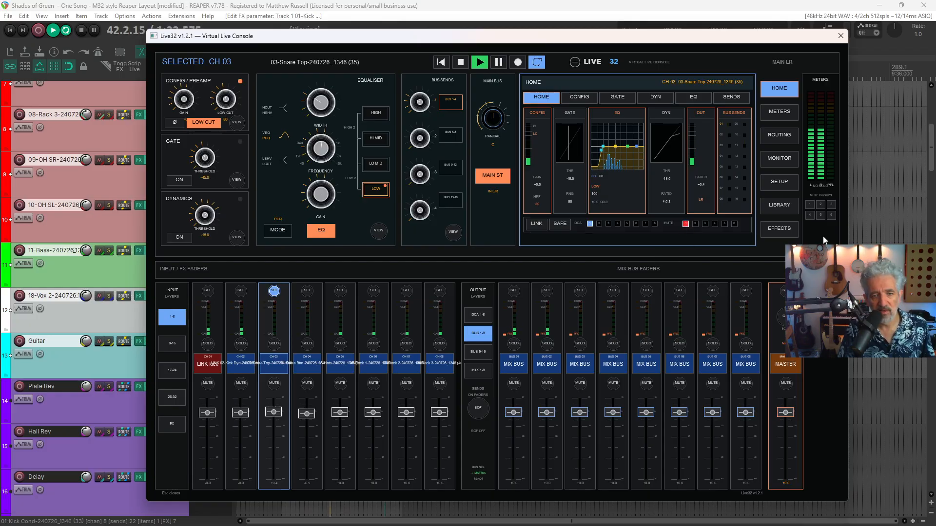
Step: Test mute group 1 by switching it on and off during playback, and pause playback
left_click(810, 204)
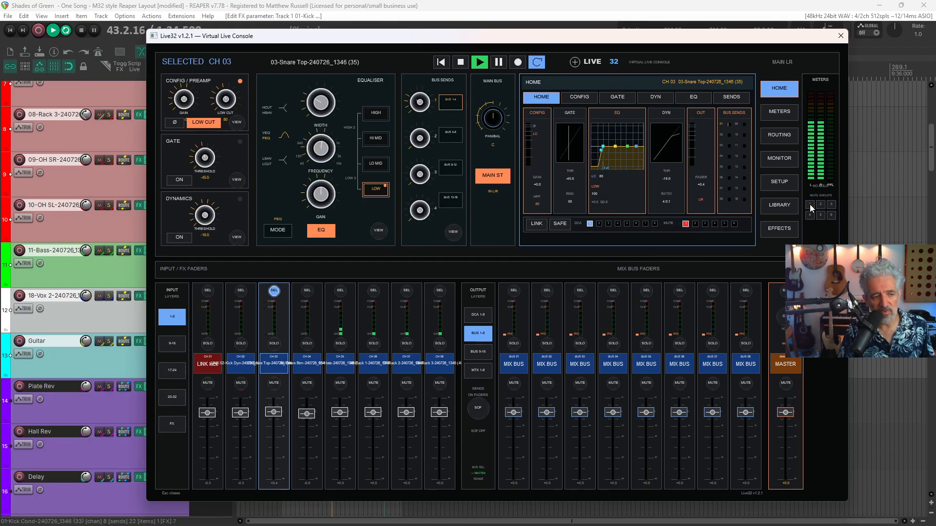
left_click(809, 205)
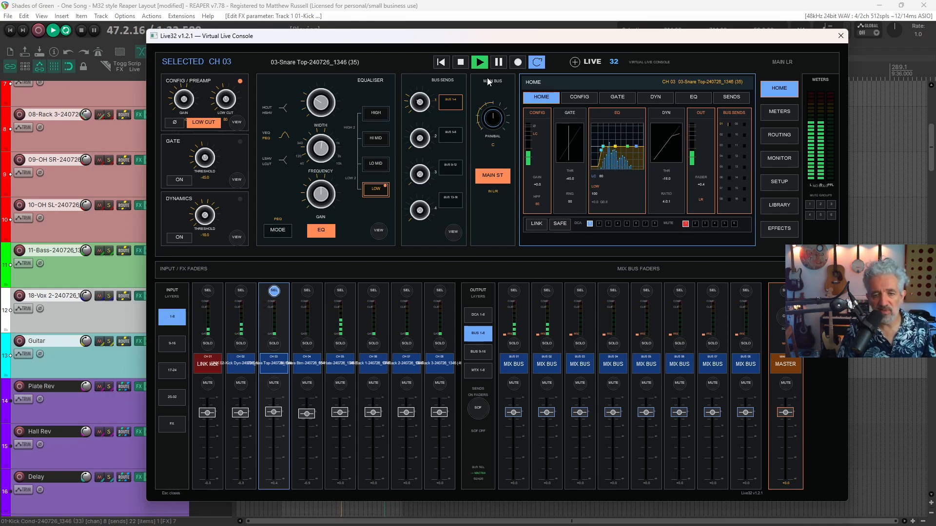
left_click(498, 62)
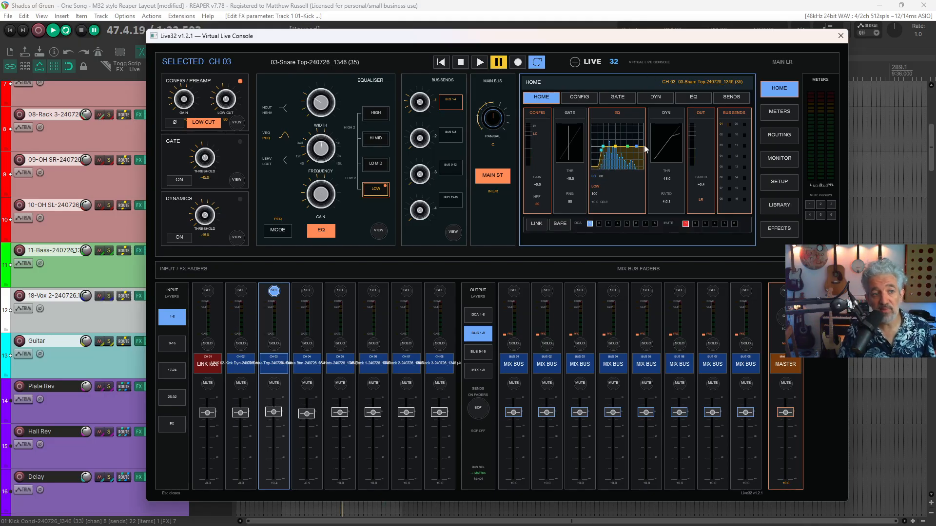
Step: Look through the input layers 9-16, 17-24, 25-32 and FX, and return to layer 1-8
left_click(169, 347)
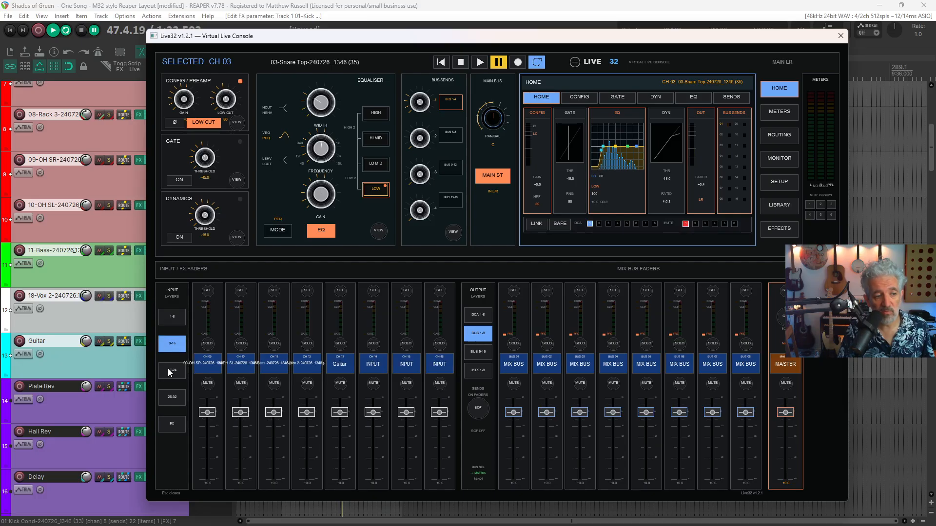
left_click(170, 371)
left_click(171, 399)
left_click(169, 426)
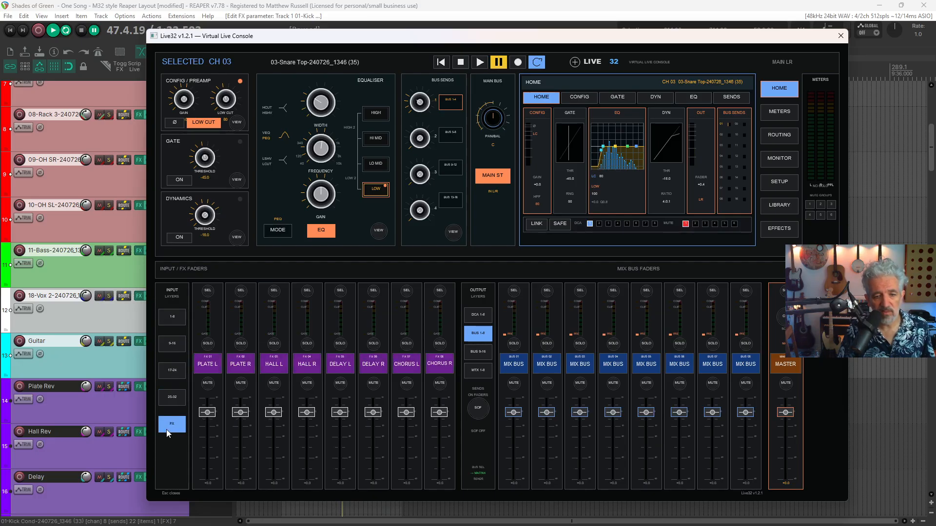
left_click(171, 319)
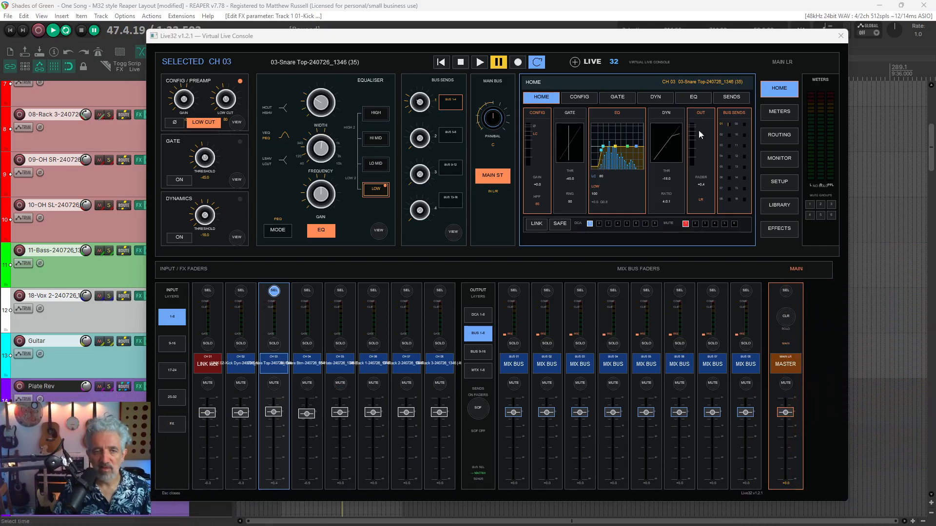
Step: Shift the console window aside, and briefly resume playback before pausing it again
left_click_drag(552, 66, 601, 64)
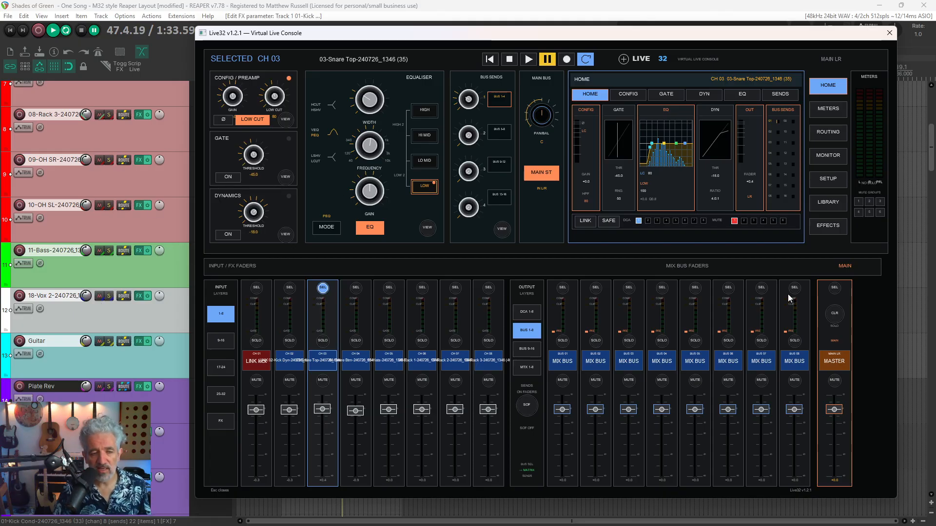
left_click(548, 59)
left_click(548, 59)
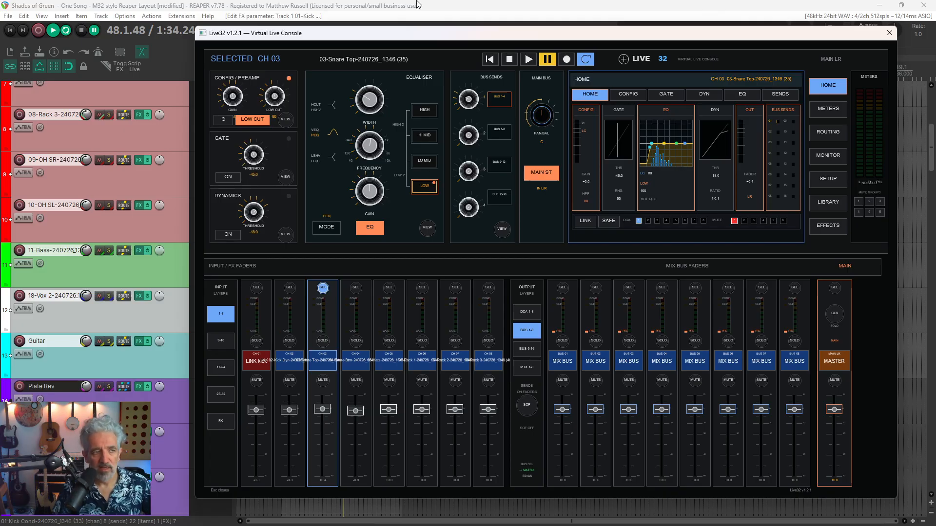
Step: Move the console window away from the track list and open the FX chain of track 1, 01-Kick Cond
left_click_drag(367, 39, 377, 47)
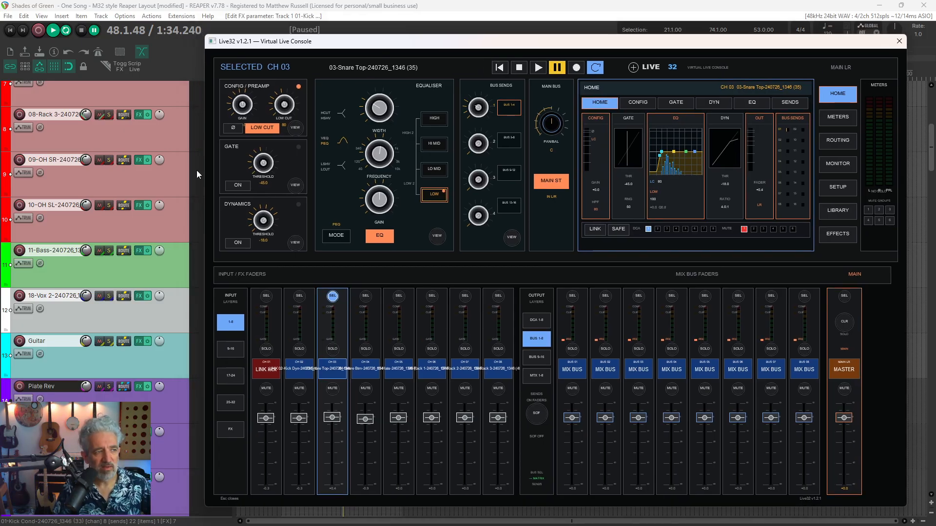
scroll(168, 194, "up", 8)
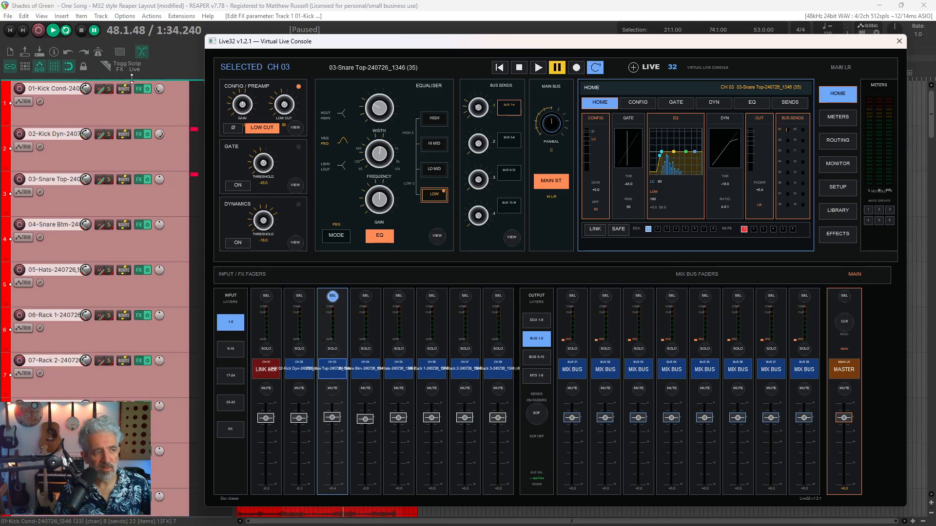
left_click_drag(333, 49, 444, 71)
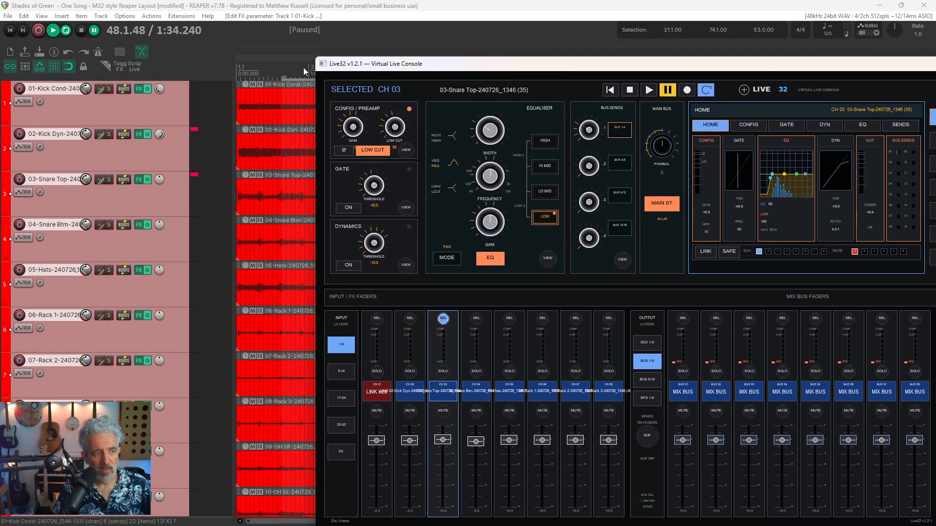
left_click(138, 88)
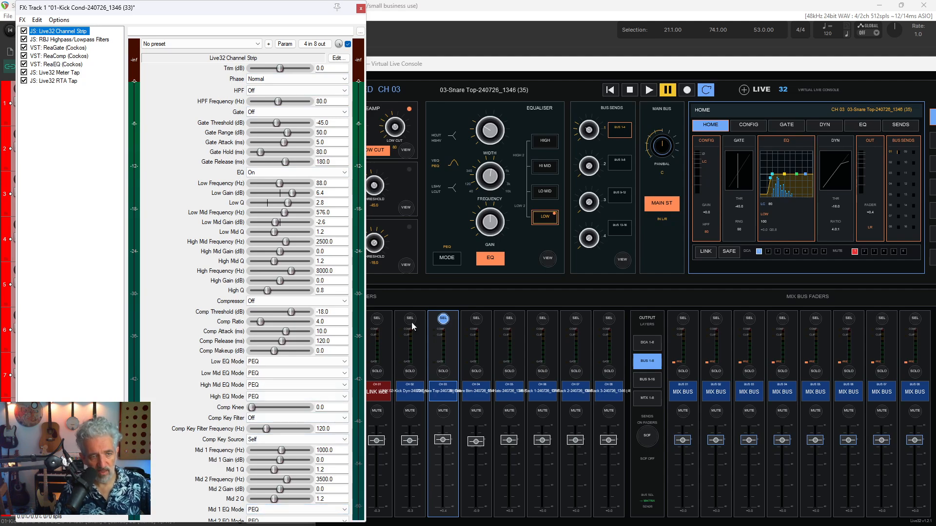
Step: Show channel 3's equaliser on the console, boost its High band and set that band's mode to HCUT
left_click(465, 67)
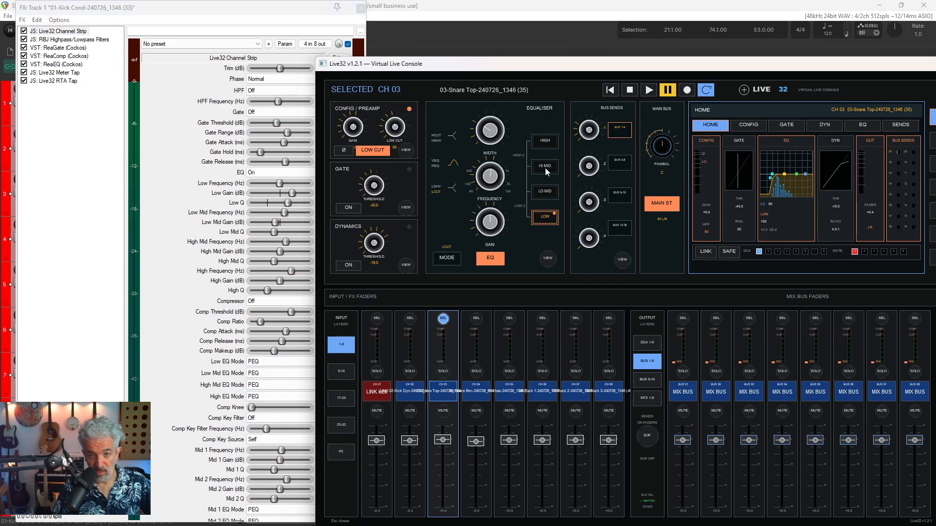
left_click(547, 258)
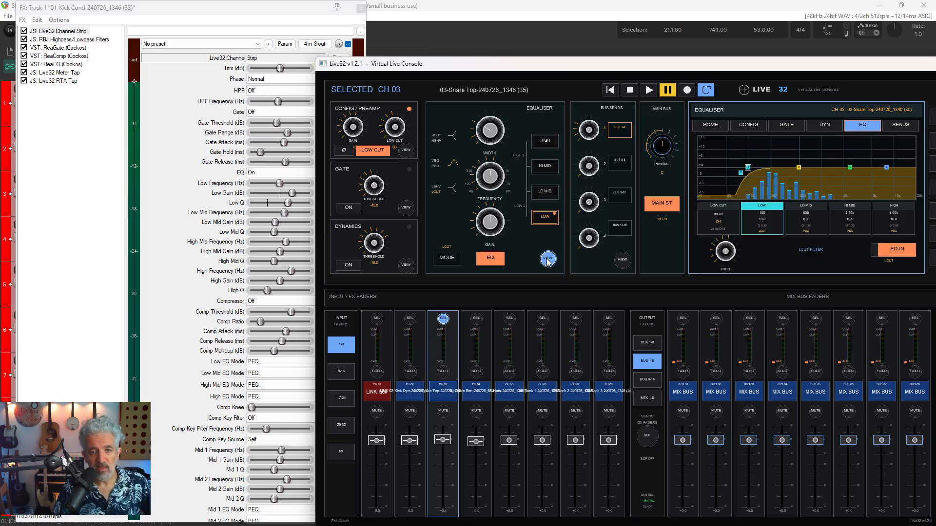
left_click(542, 144)
left_click_drag(489, 225, 489, 204)
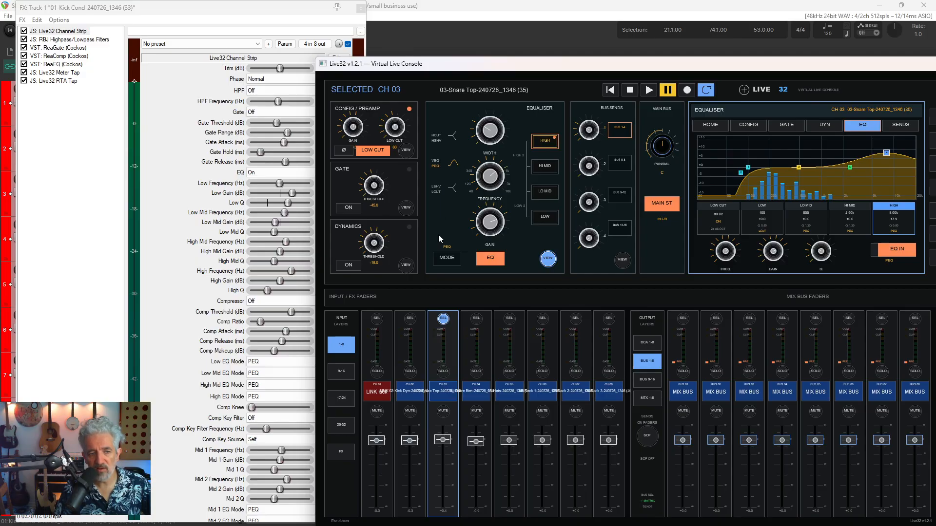
left_click(445, 258)
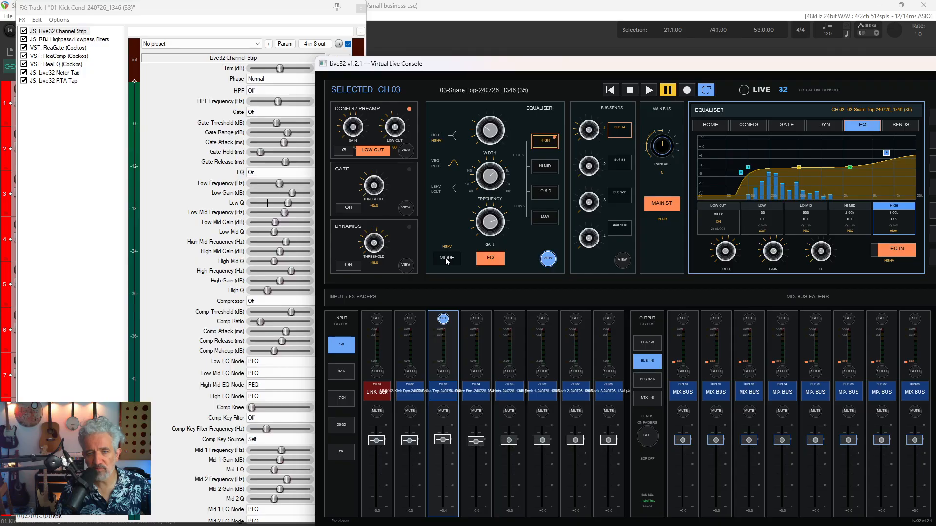
left_click(446, 258)
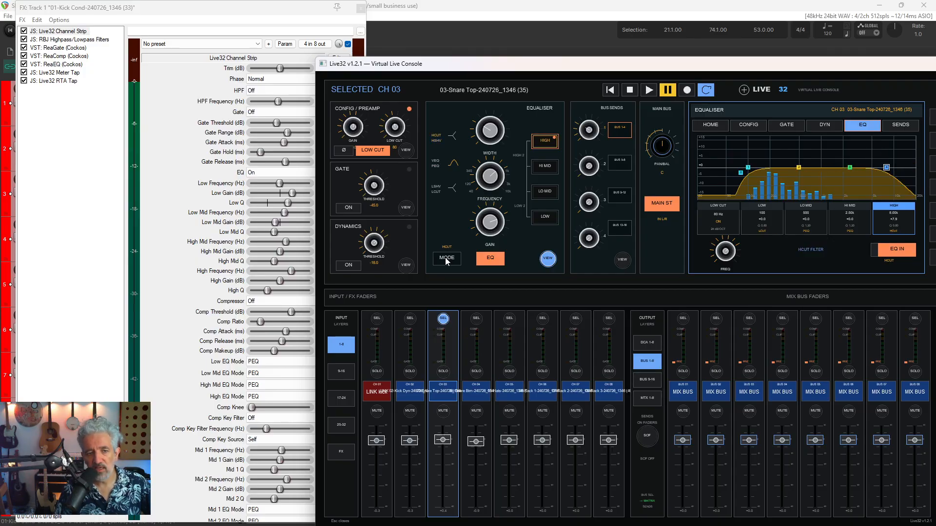
Step: Bring back the kick track's Live32 Channel Strip and examine the Low EQ Mode choices, keeping PEQ
left_click(266, 11)
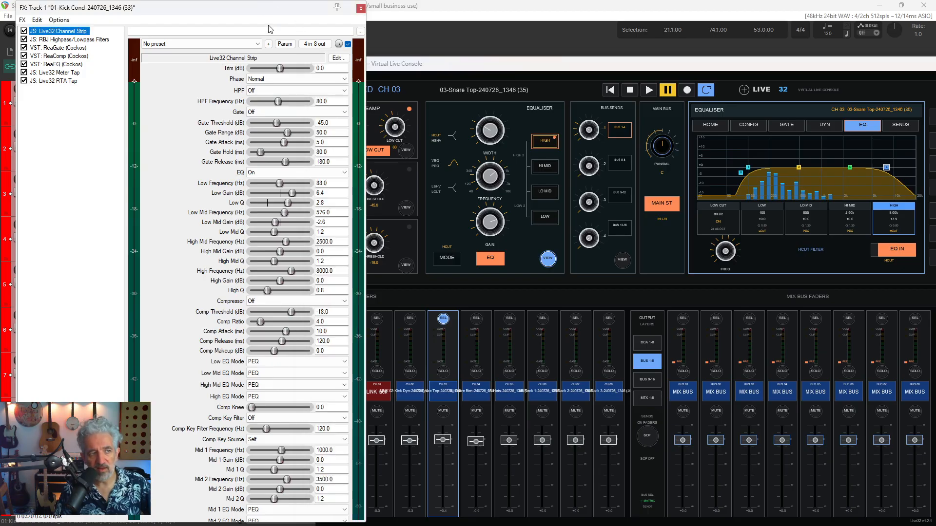
left_click(271, 364)
left_click(271, 363)
left_click(271, 363)
left_click(270, 364)
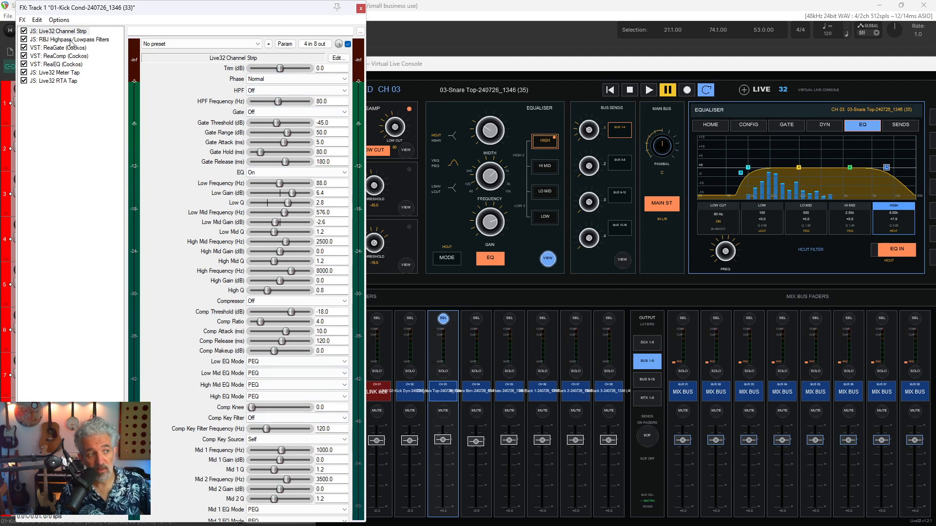
Step: Examine the kick chain's filter, ReaGate, ReaComp, ReaEQ, Live32 Meter Tap and Live32 RTA Tap plug-ins
left_click(71, 40)
left_click(69, 48)
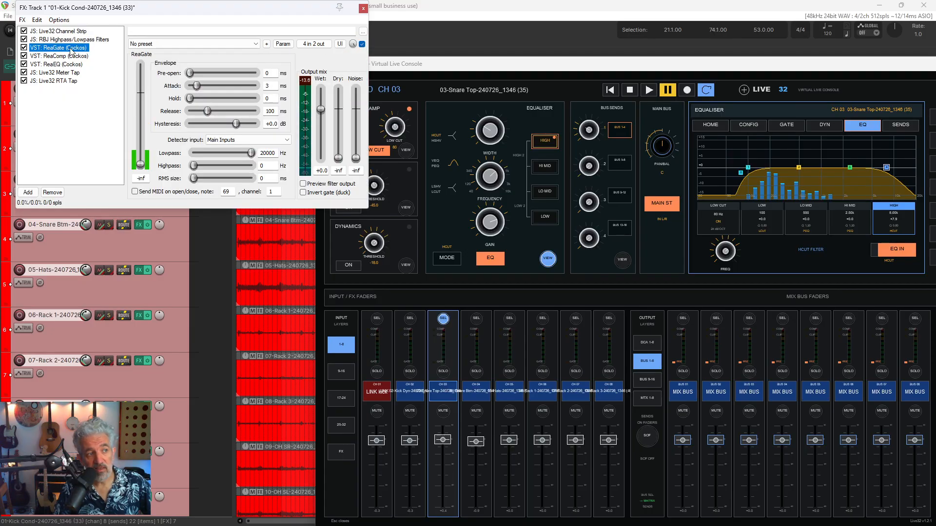
left_click(72, 56)
left_click(72, 63)
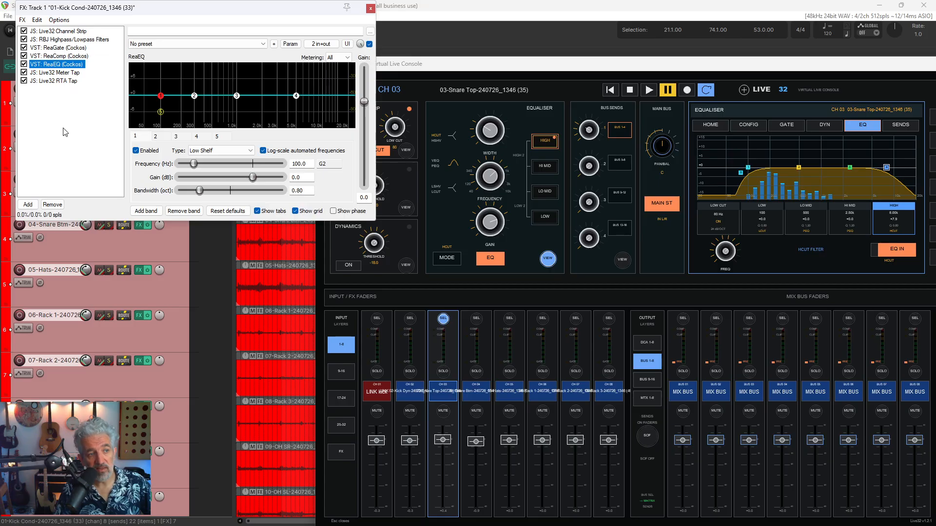
left_click(63, 74)
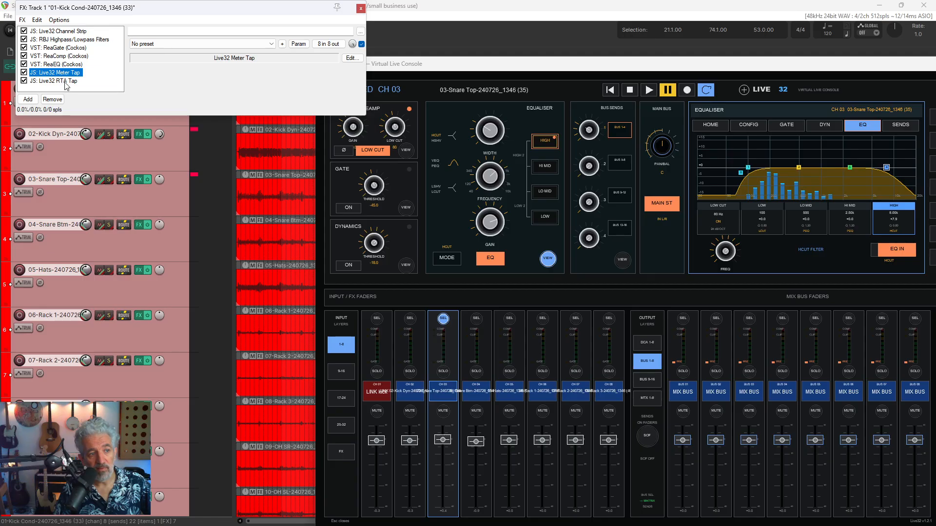
left_click(65, 82)
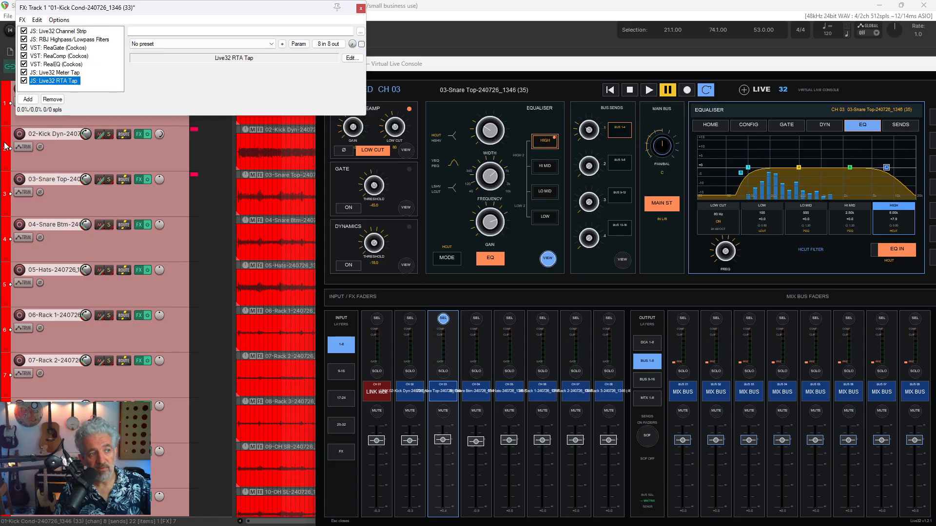
left_click(69, 64)
left_click(70, 56)
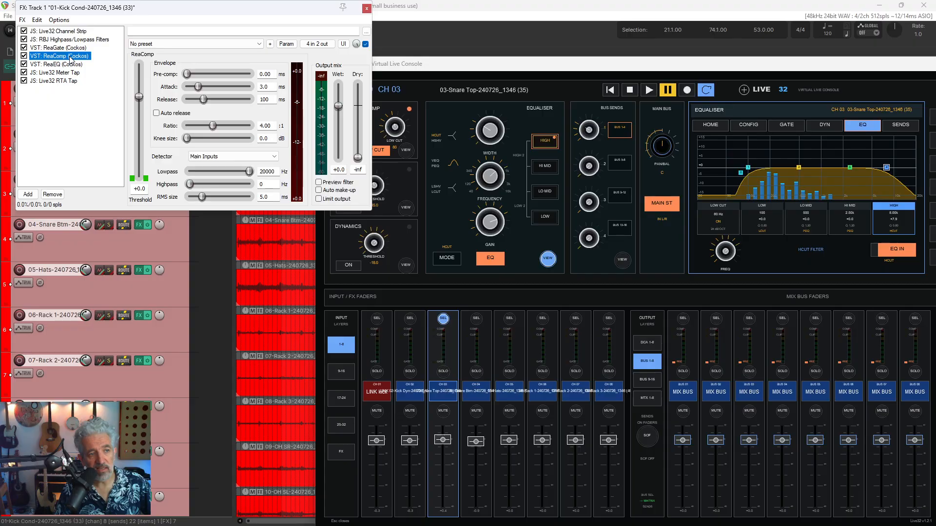
Step: Bypass ReaGate, ReaComp and ReaEQ in the kick track's FX chain and enable all three again
left_click(73, 47)
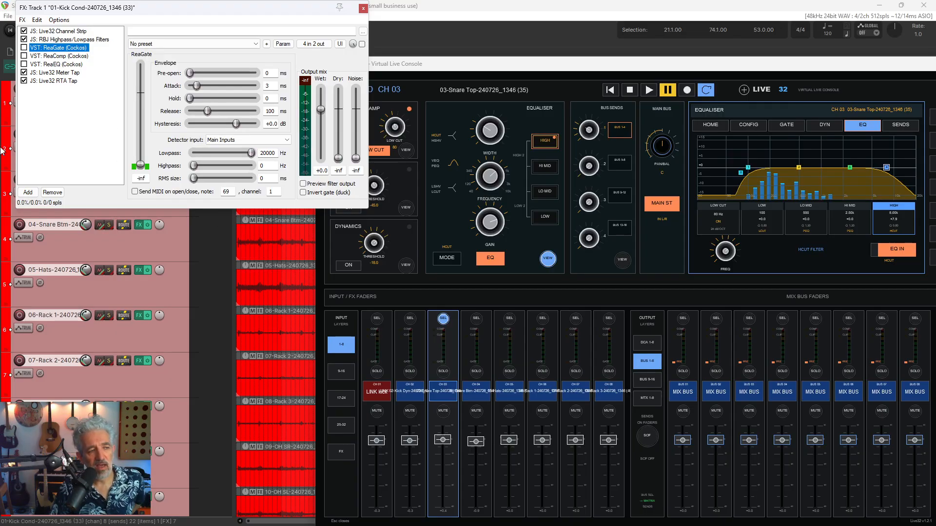
left_click(24, 56)
left_click(24, 63)
left_click(24, 48)
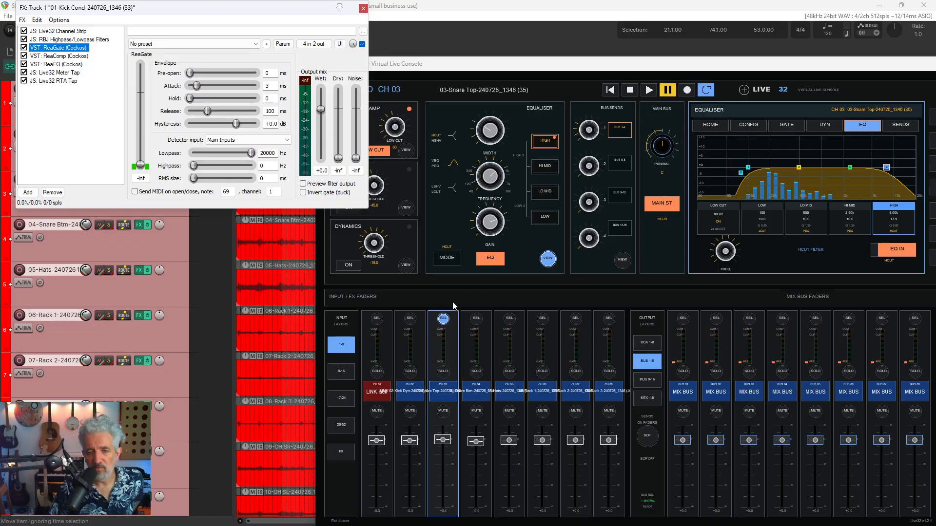
Step: Close the kick track's FX chain window, and show the DCA 1-8 output layer on the recentred console
left_click_drag(677, 64, 570, 56)
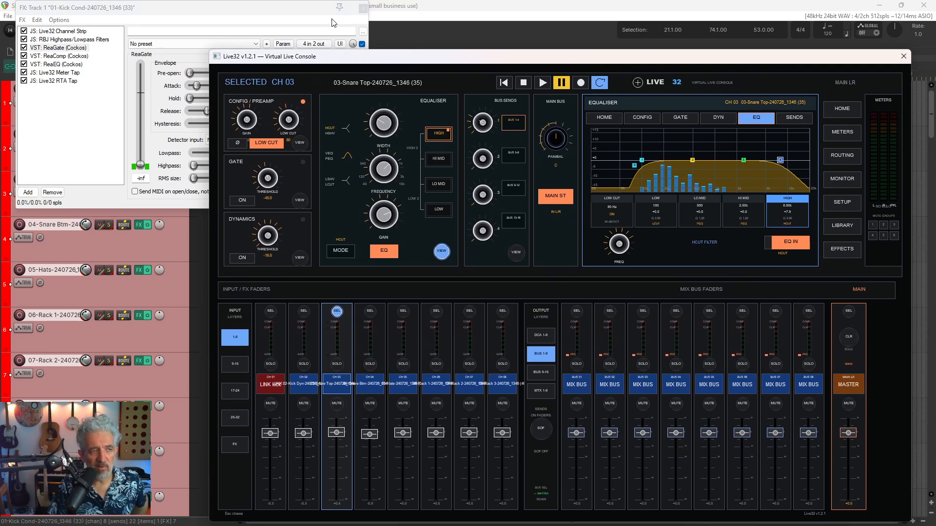
left_click(285, 12)
left_click_drag(284, 11, 323, 41)
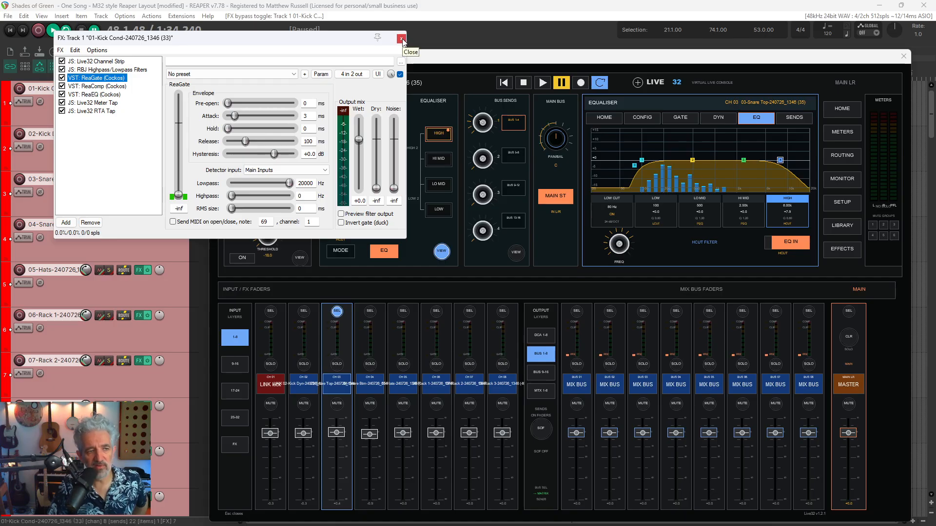
left_click(401, 39)
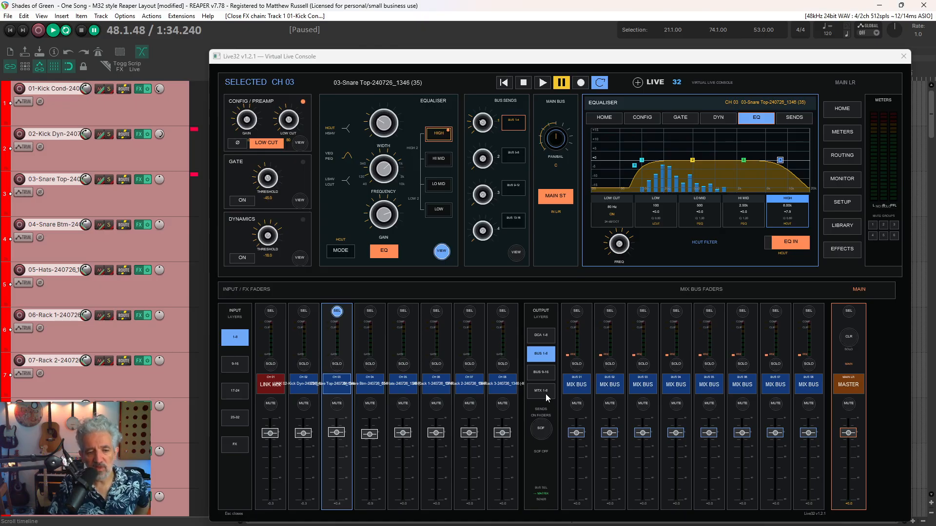
left_click(536, 336)
left_click_drag(551, 59, 490, 43)
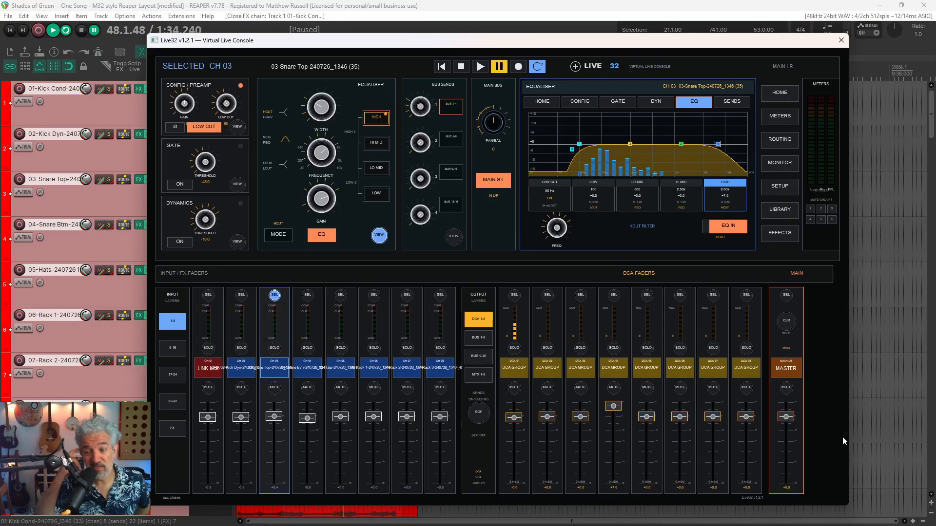
Step: View the console's scribble strip setup page and the Main/Mon output patch on the routing page
left_click(774, 98)
left_click(784, 187)
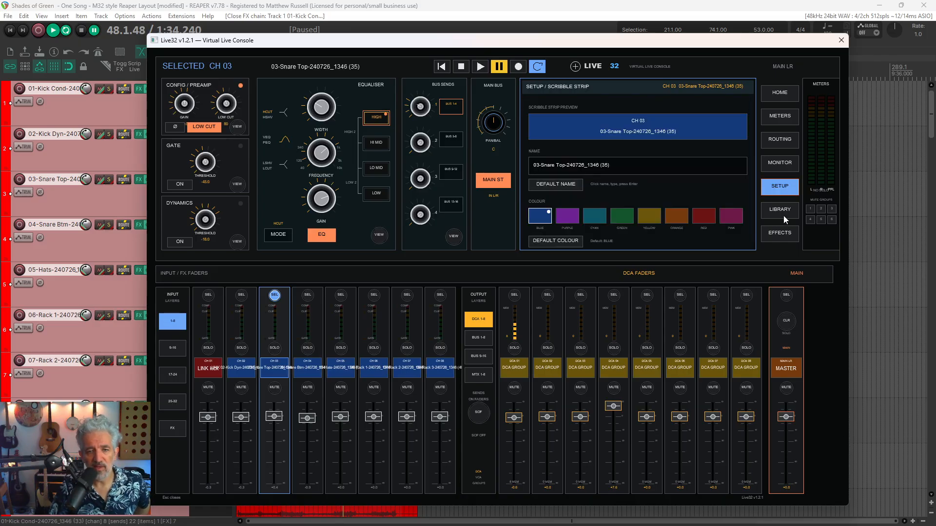
left_click(780, 140)
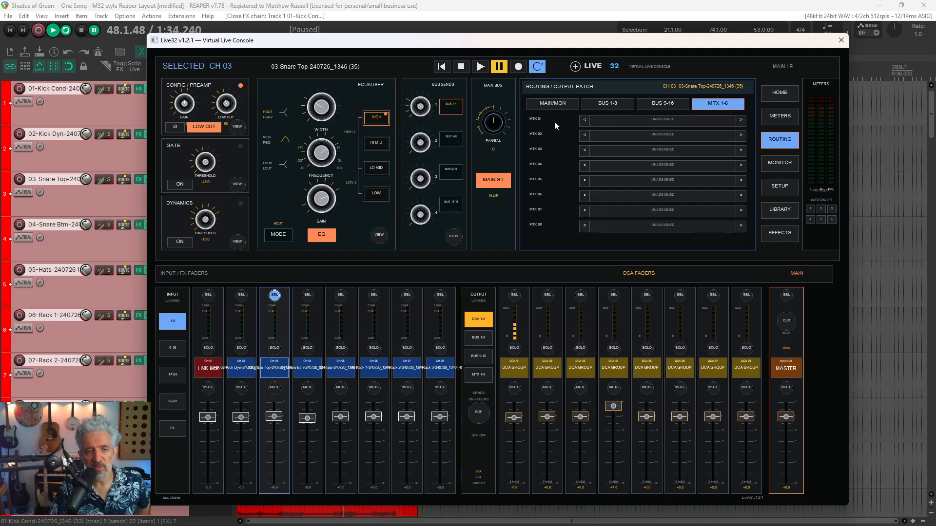
left_click(552, 103)
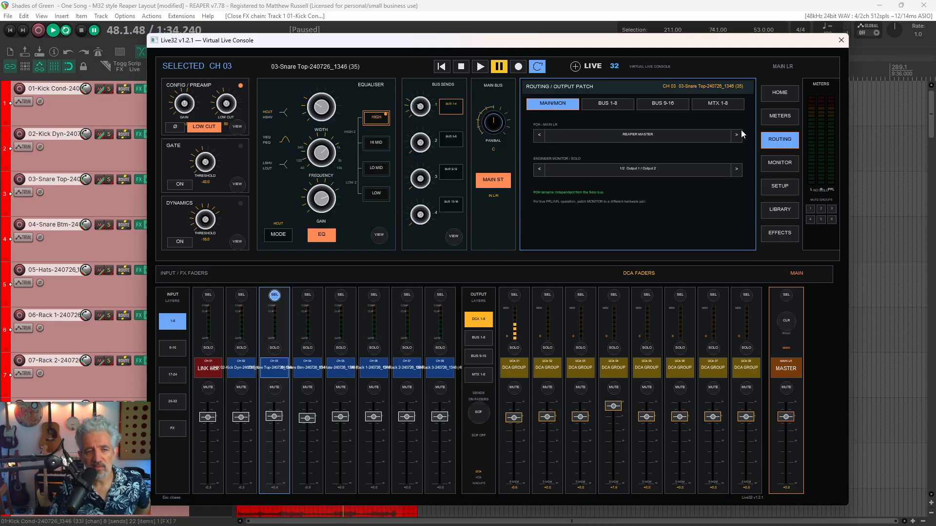